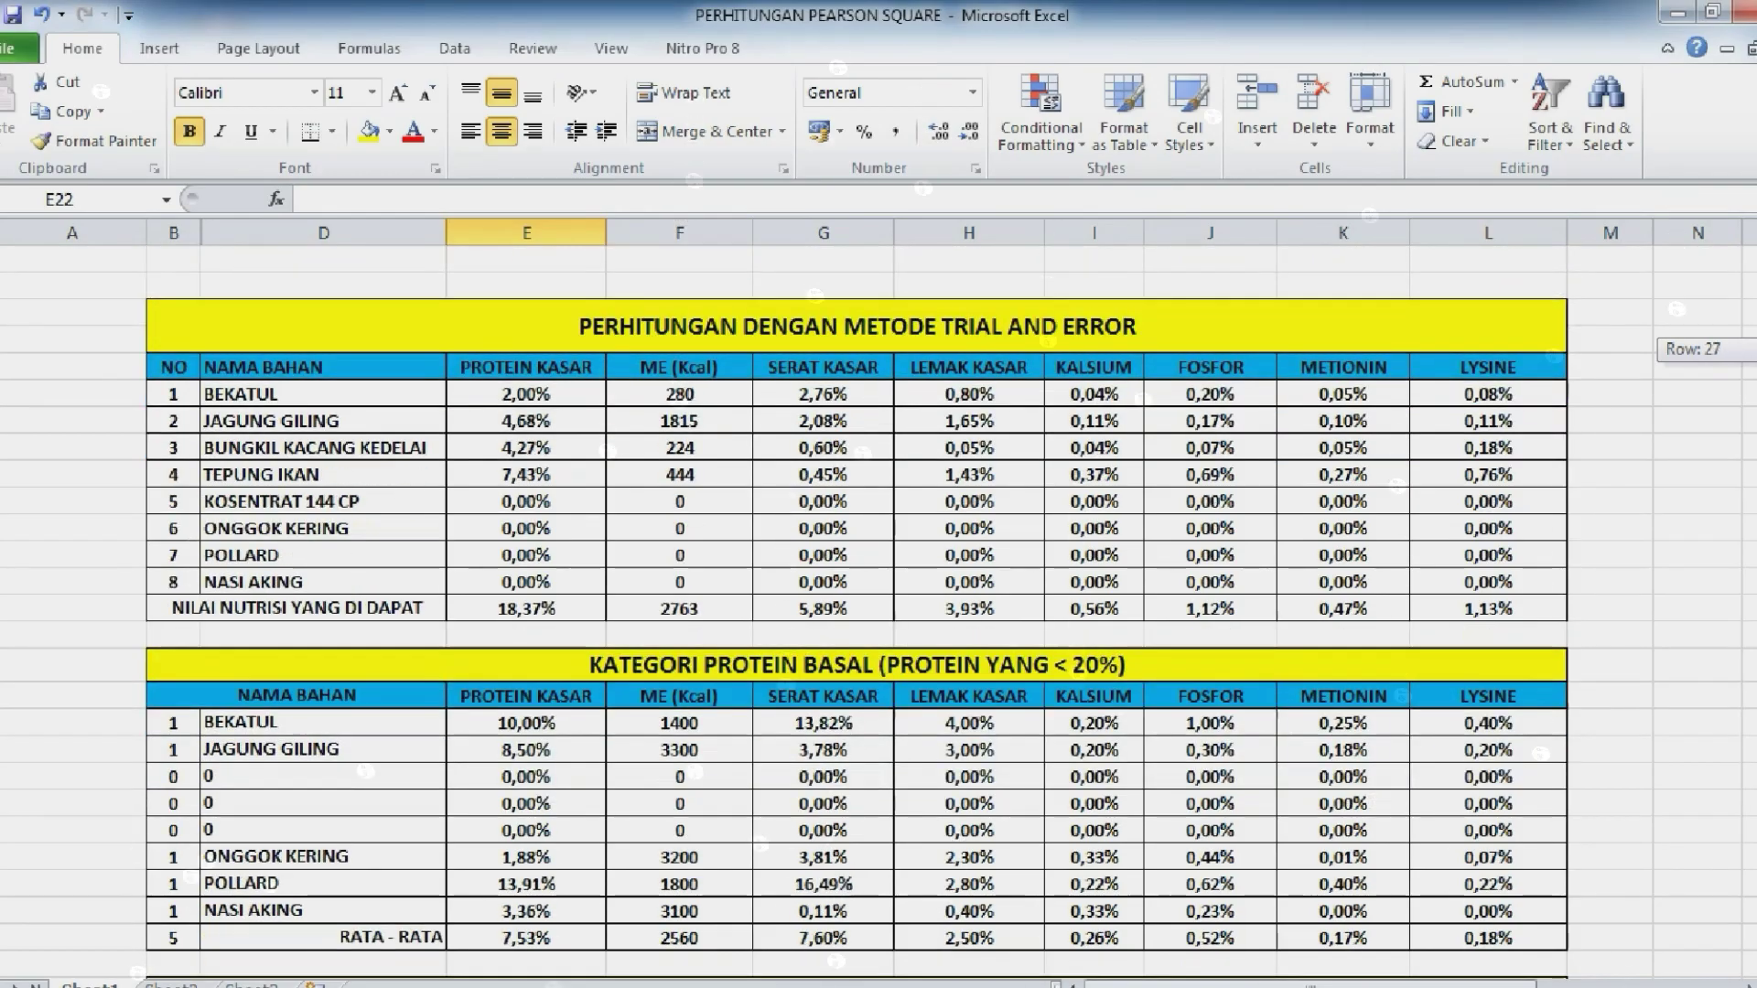
Scroll down through the basal, supplement and Pearson Square calculation tables
scroll(878, 594, "down", 1)
scroll(879, 595, "down", 1)
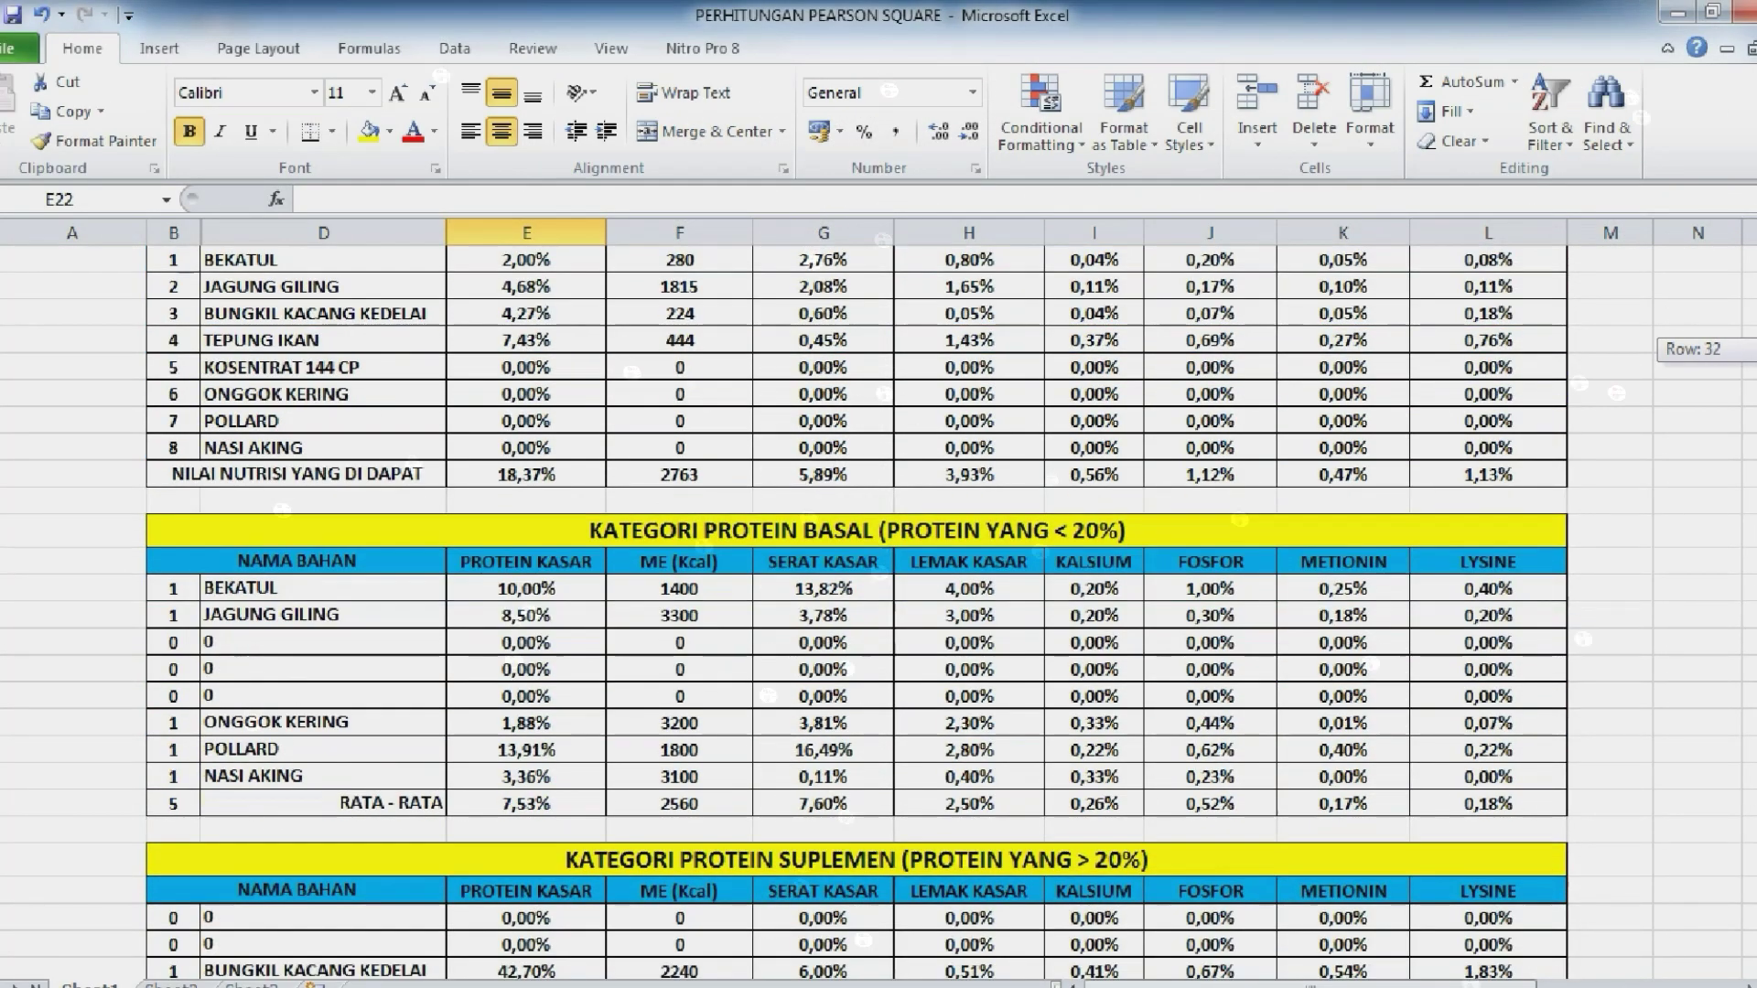
scroll(878, 595, "down", 1)
scroll(878, 595, "down", 1)
scroll(880, 594, "down", 1)
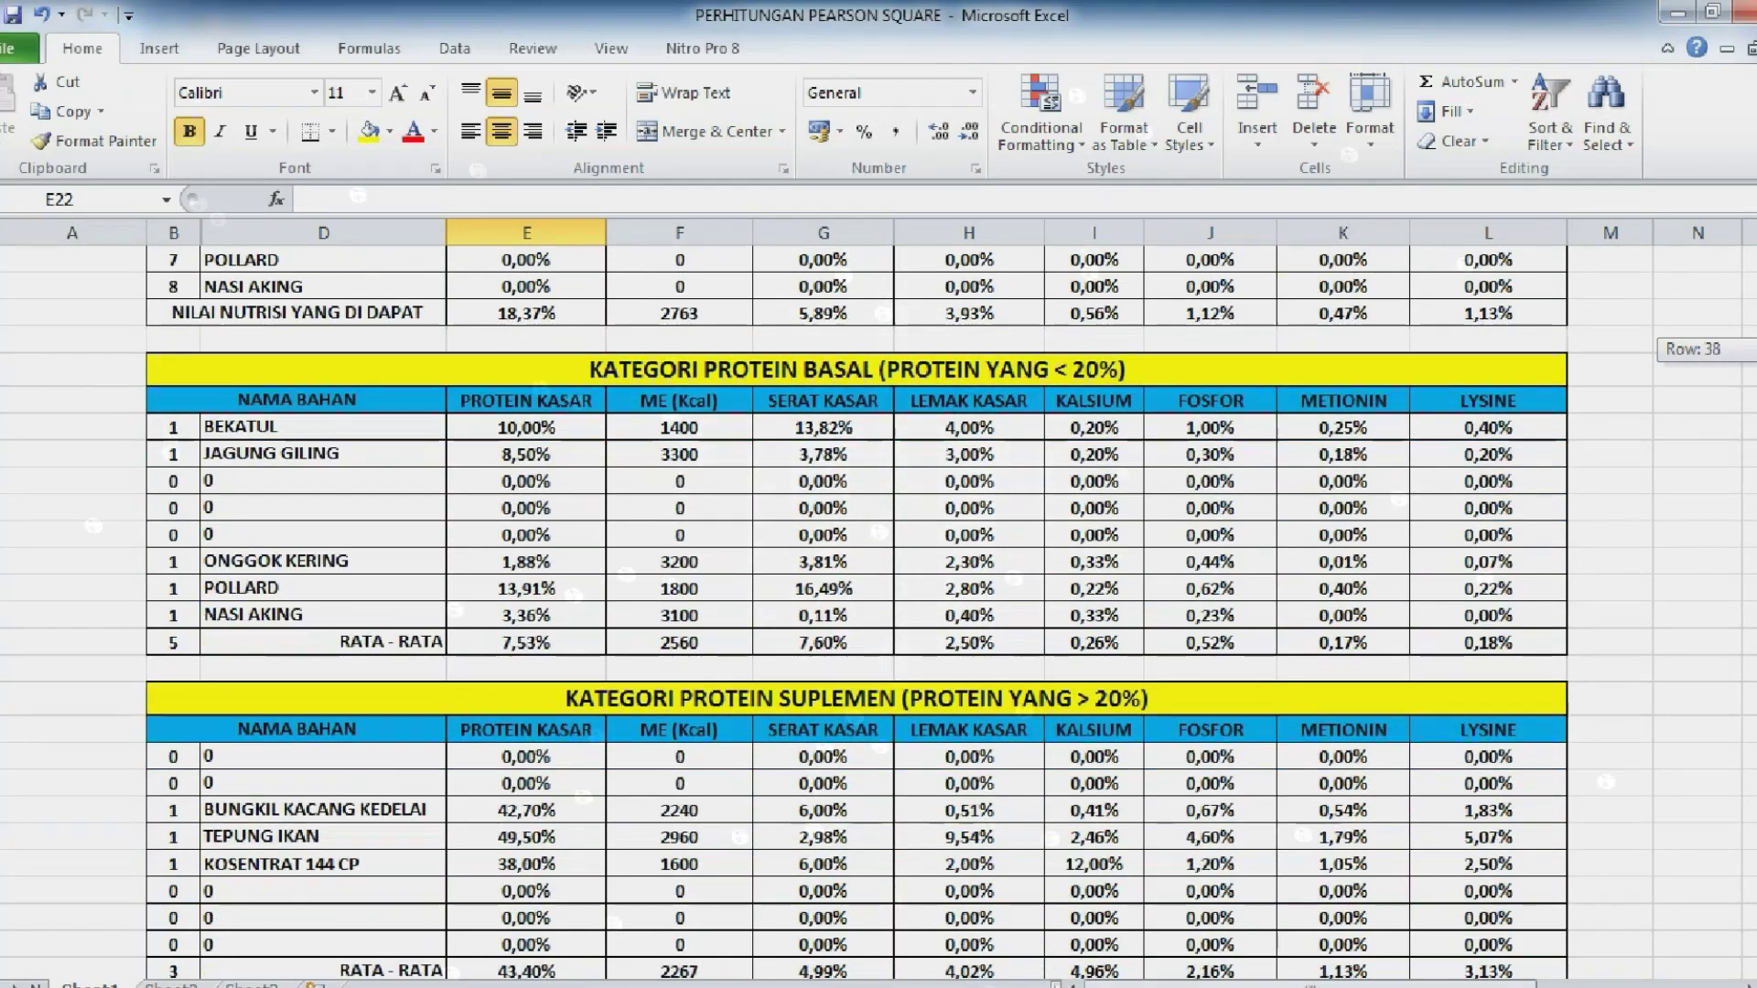
scroll(878, 594, "down", 2)
scroll(879, 594, "down", 1)
scroll(878, 595, "down", 1)
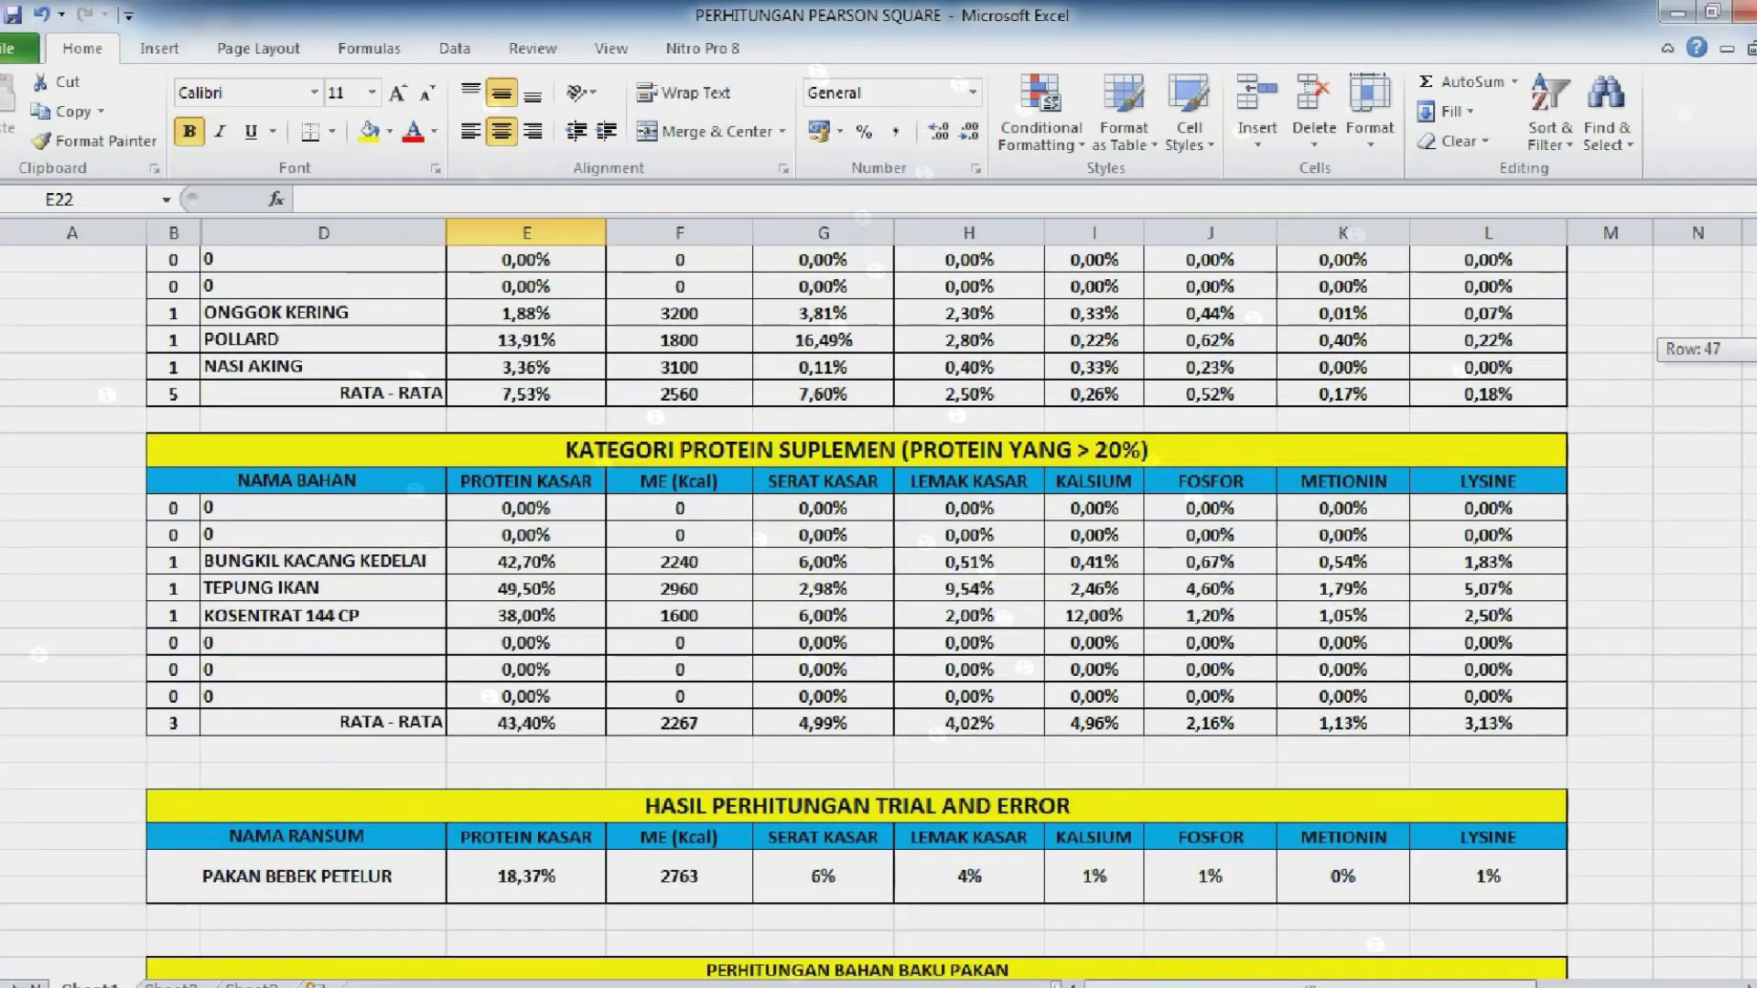
scroll(878, 594, "down", 1)
scroll(879, 594, "down", 1)
scroll(879, 594, "down", 2)
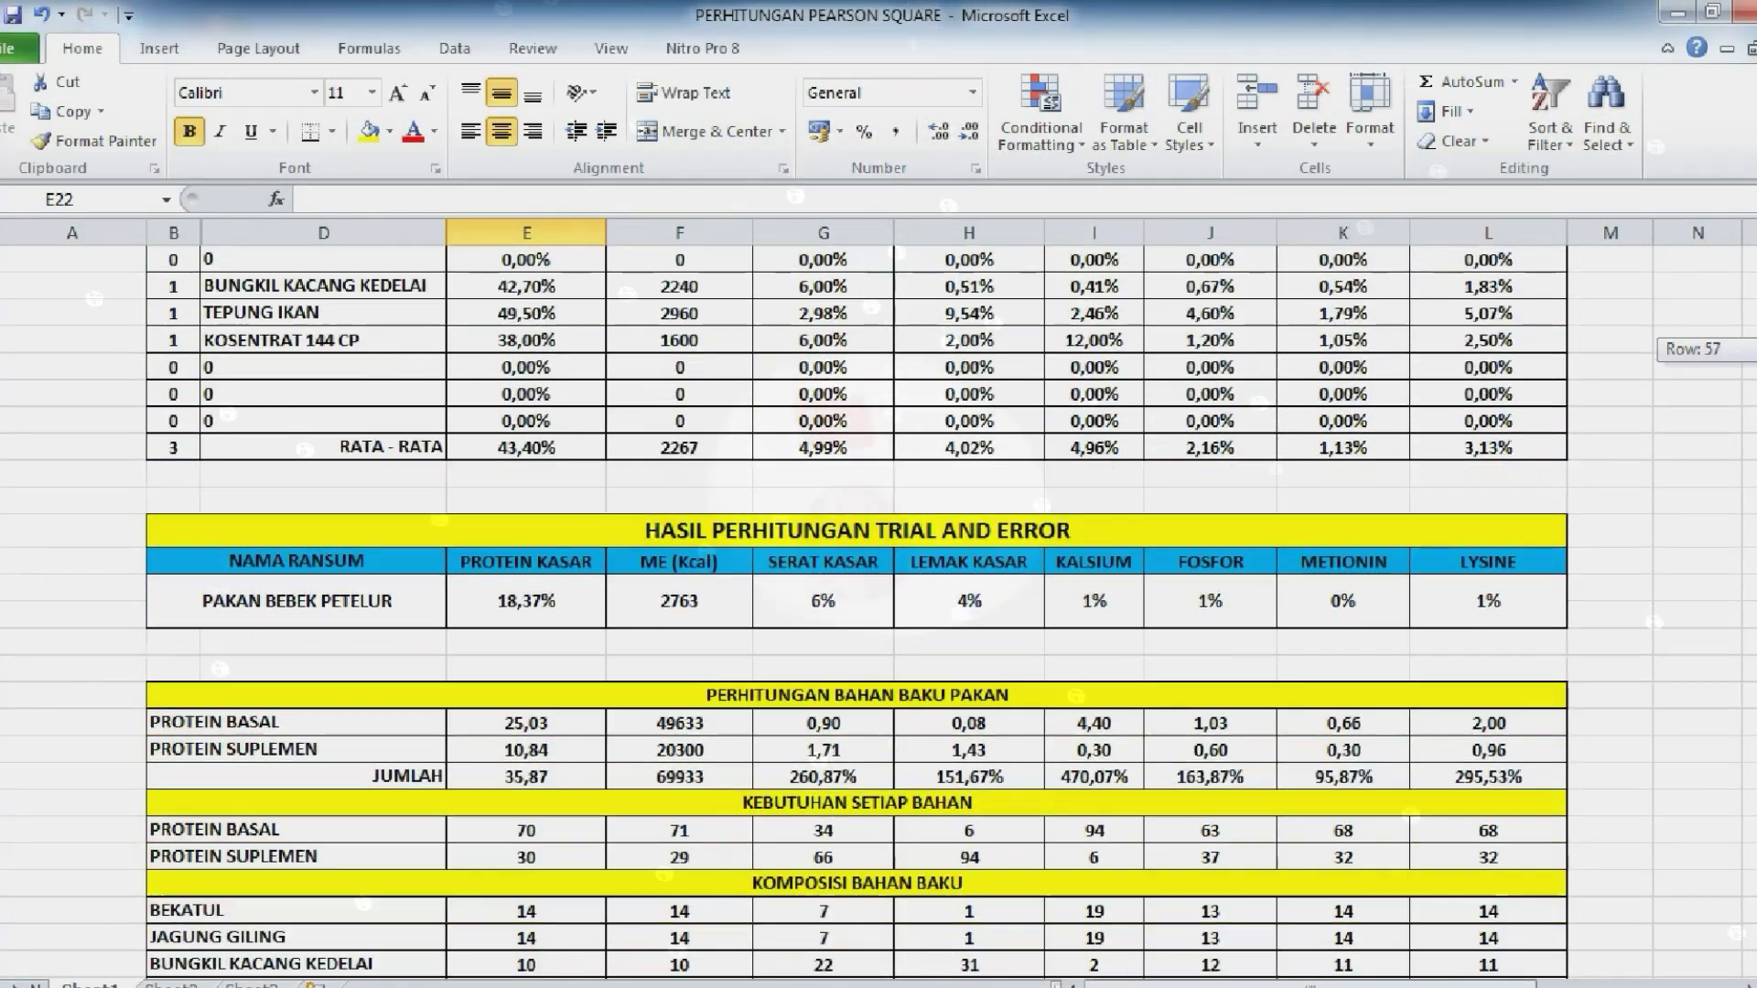
scroll(879, 594, "down", 1)
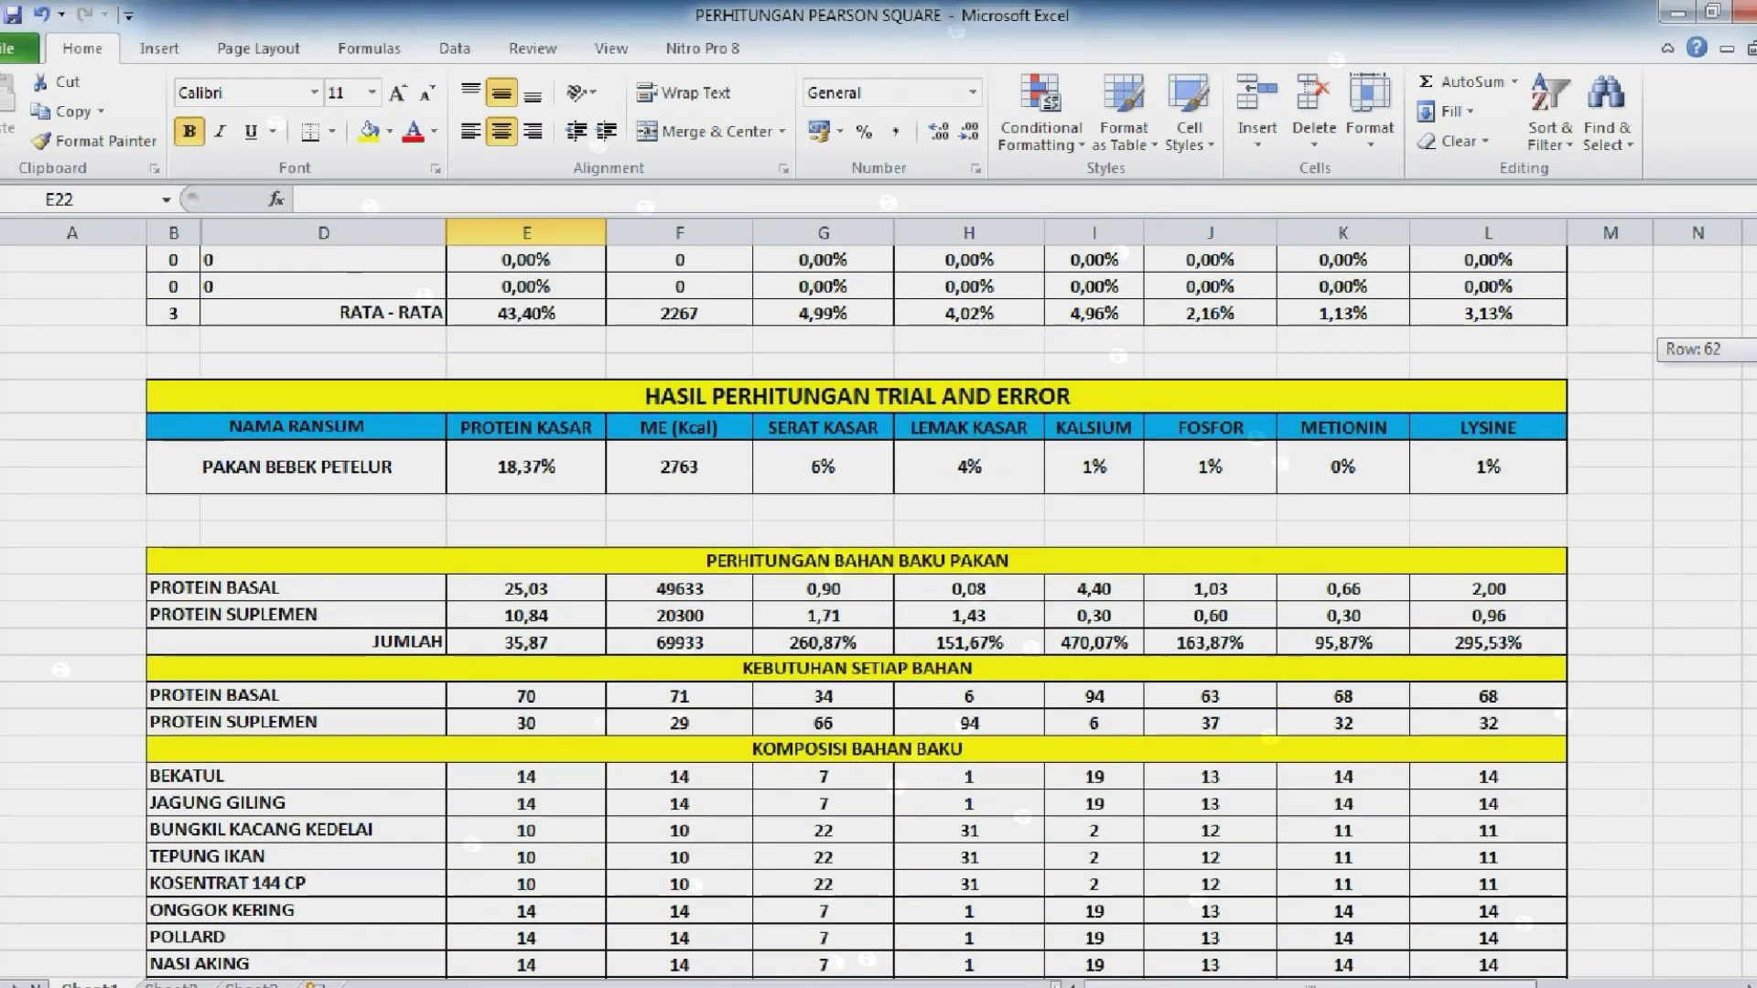
scroll(879, 594, "down", 1)
scroll(879, 595, "down", 1)
scroll(878, 595, "down", 1)
scroll(878, 594, "down", 1)
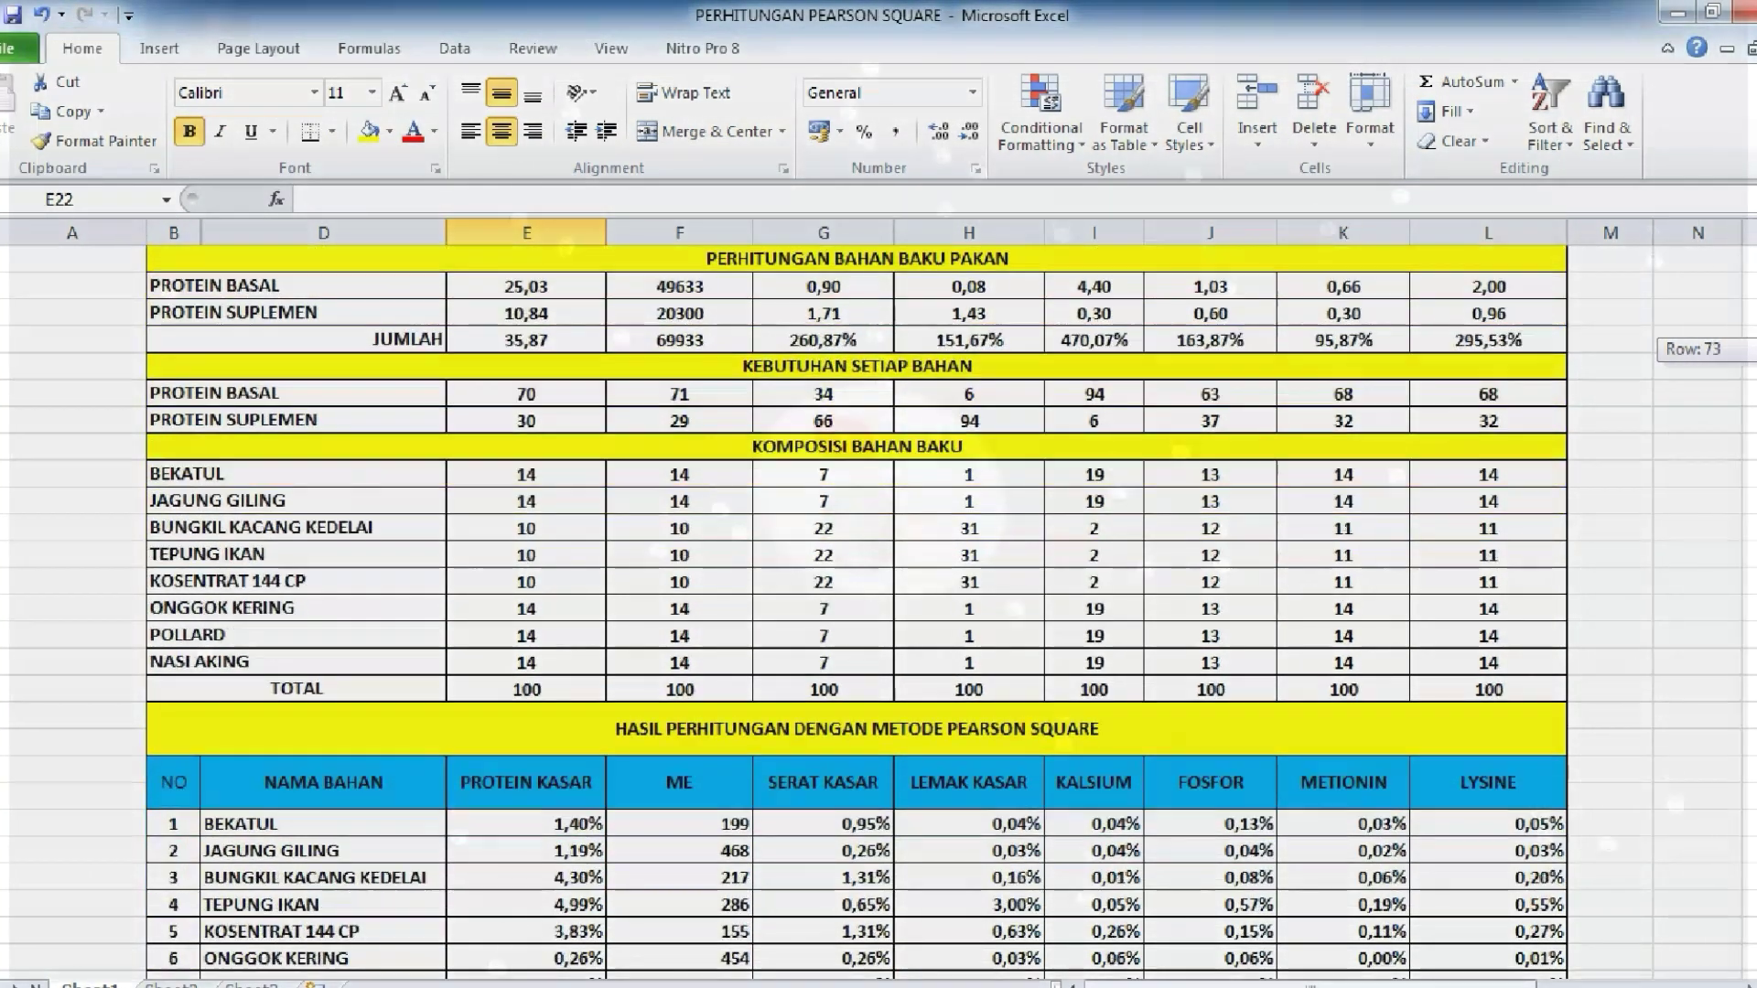
scroll(879, 595, "down", 2)
scroll(879, 595, "down", 1)
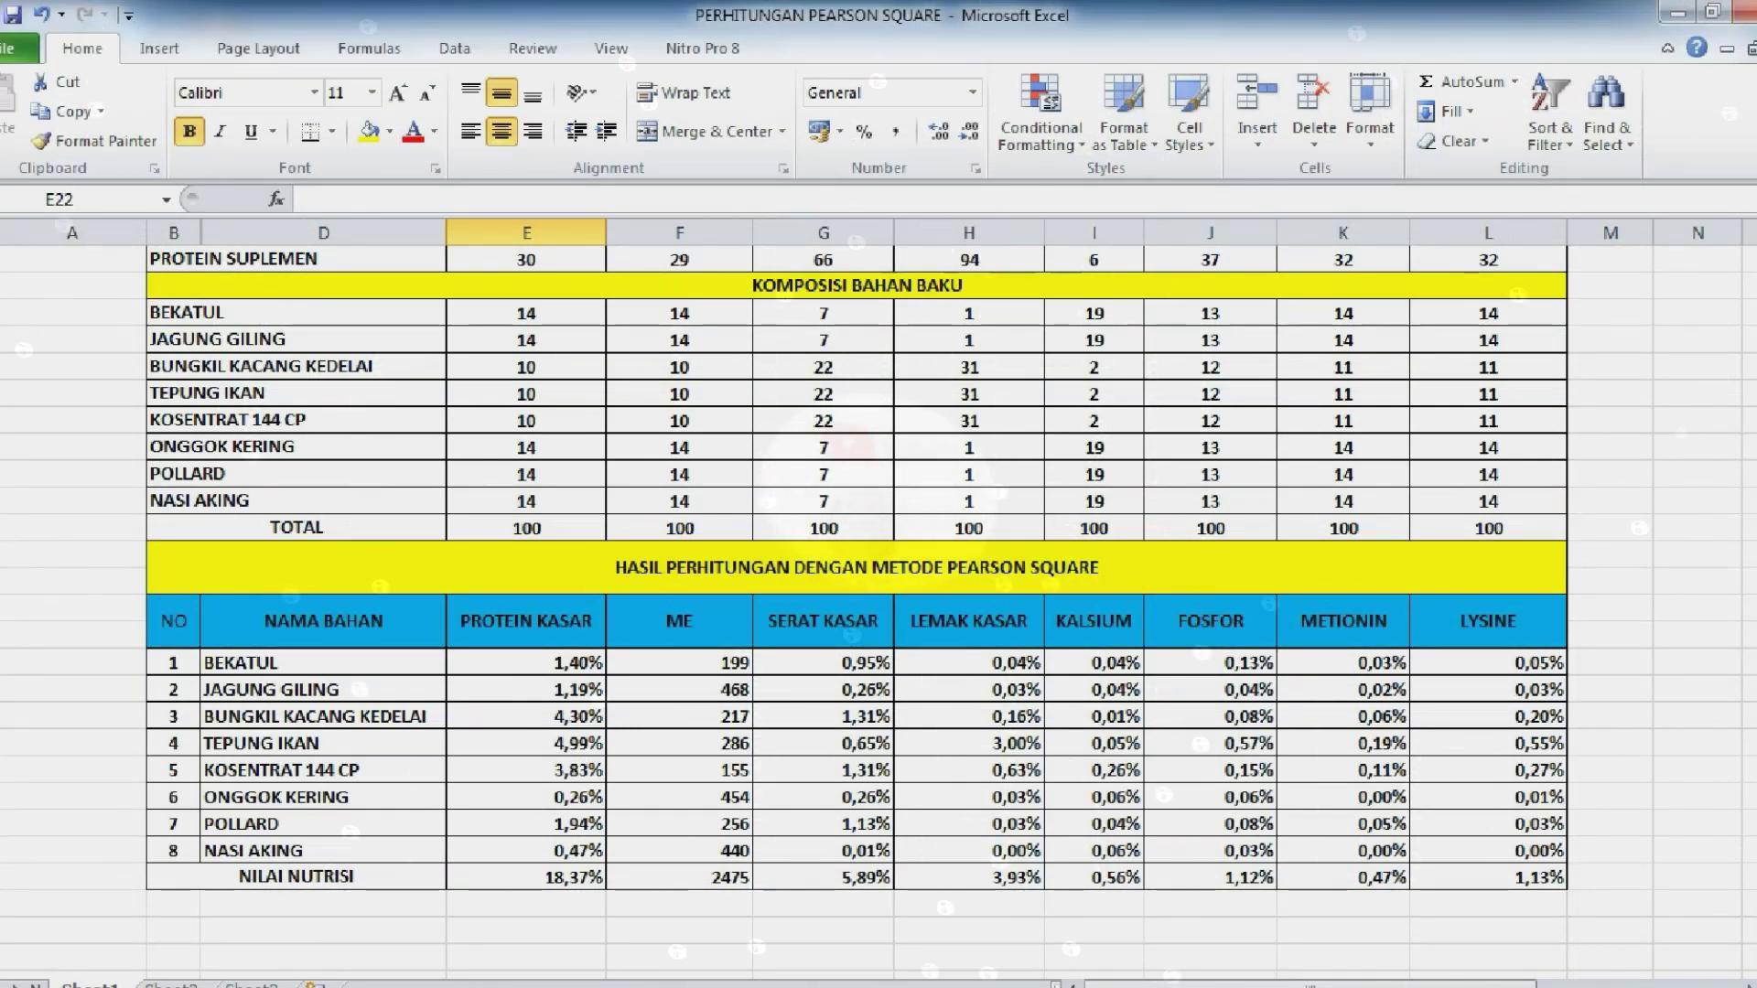
Return to the top of the sheet showing the empty ingredient input form
scroll(879, 595, "up", 2)
scroll(878, 595, "up", 2)
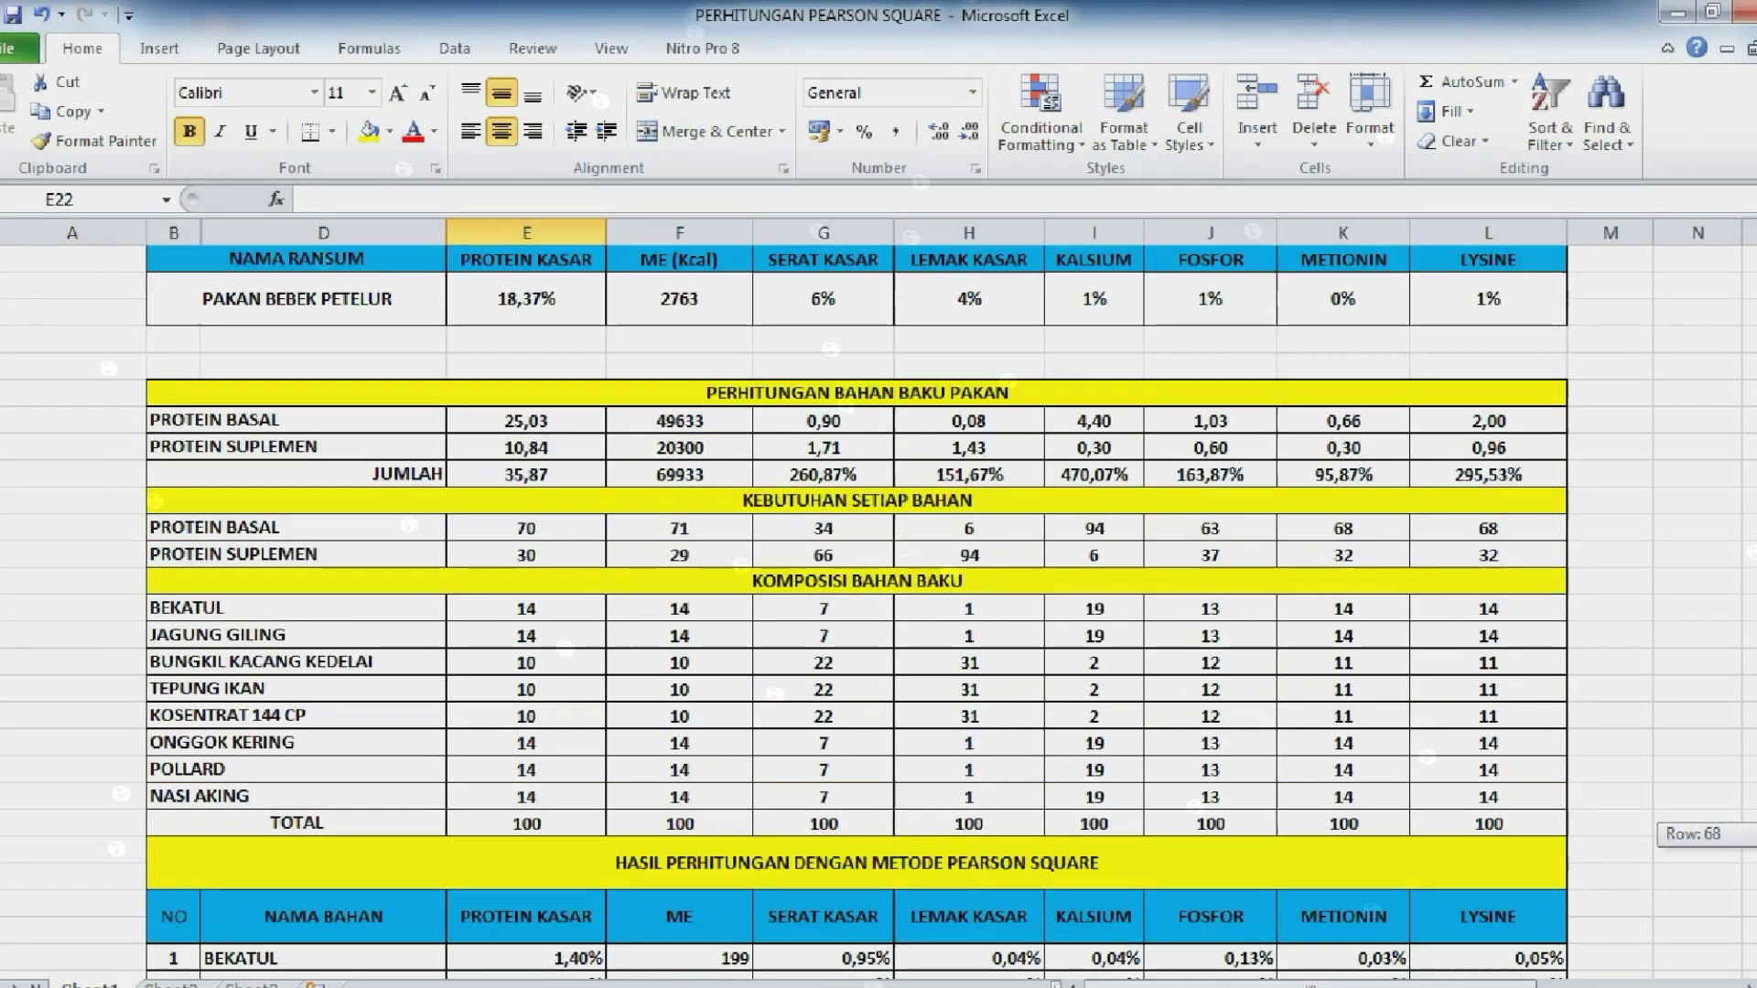
scroll(879, 595, "up", 2)
scroll(879, 593, "up", 2)
left_click_drag(1750, 685, 1728, 371)
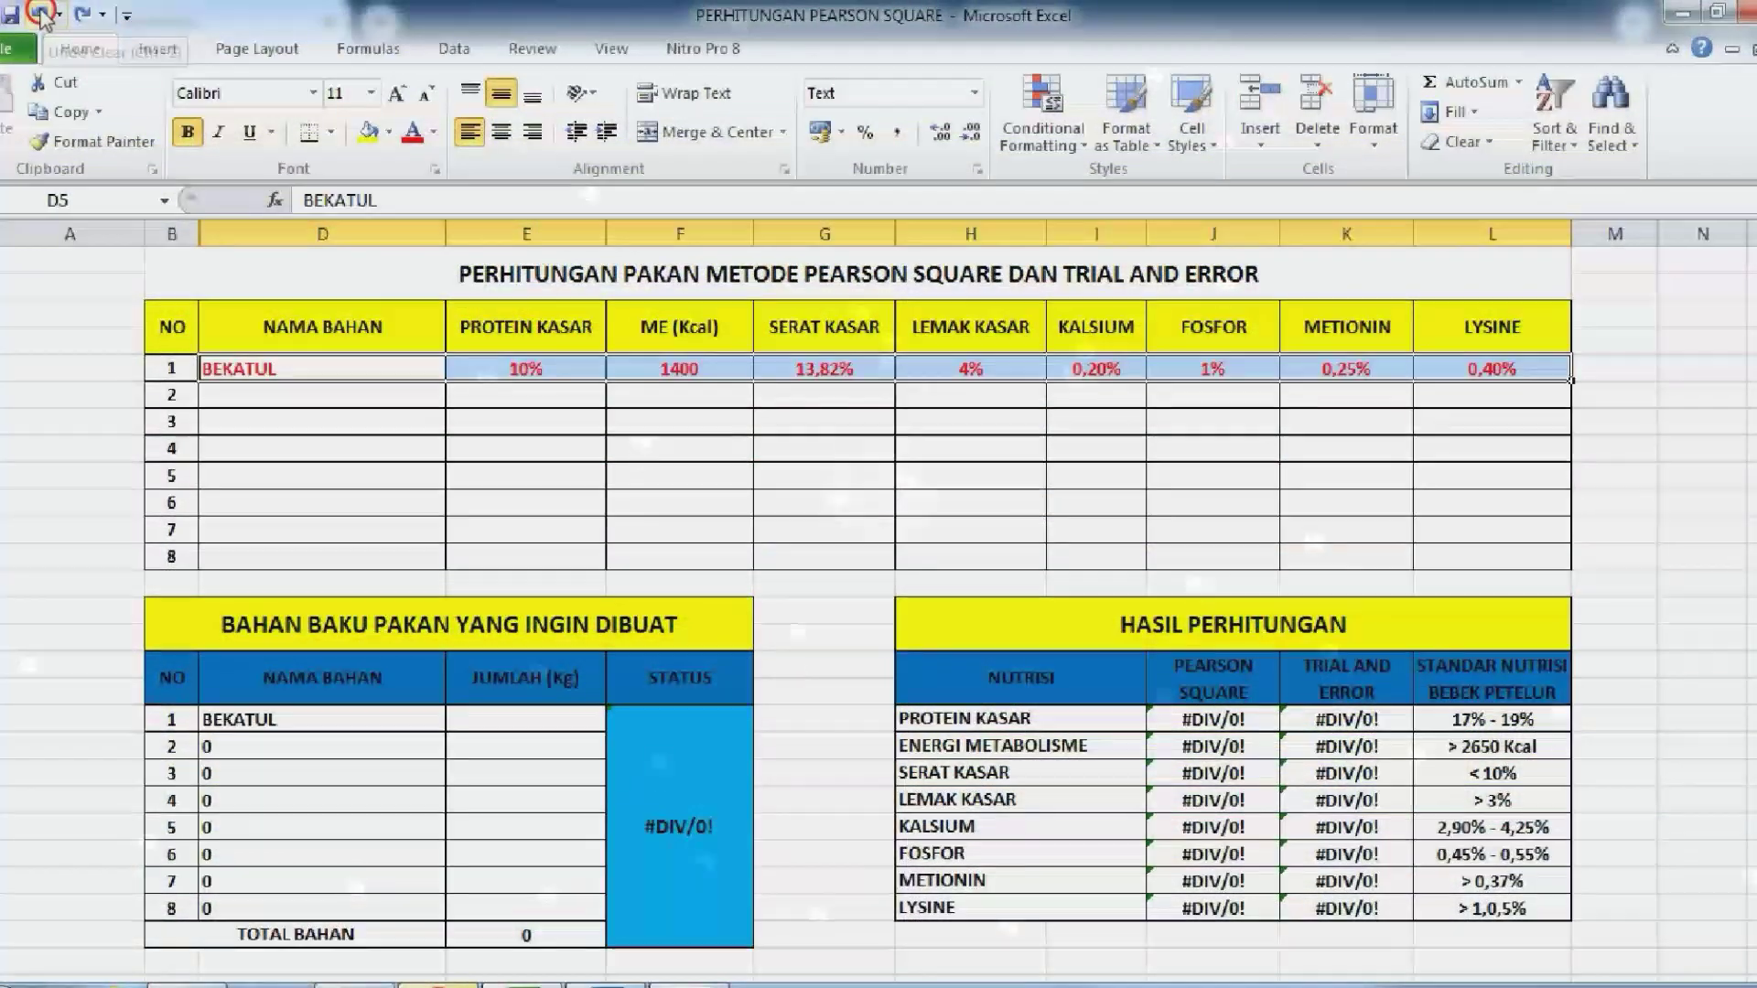
Undo the clearing of the BEKATUL through KOSENTRAT 144 CP ingredient rows
left_click(41, 16)
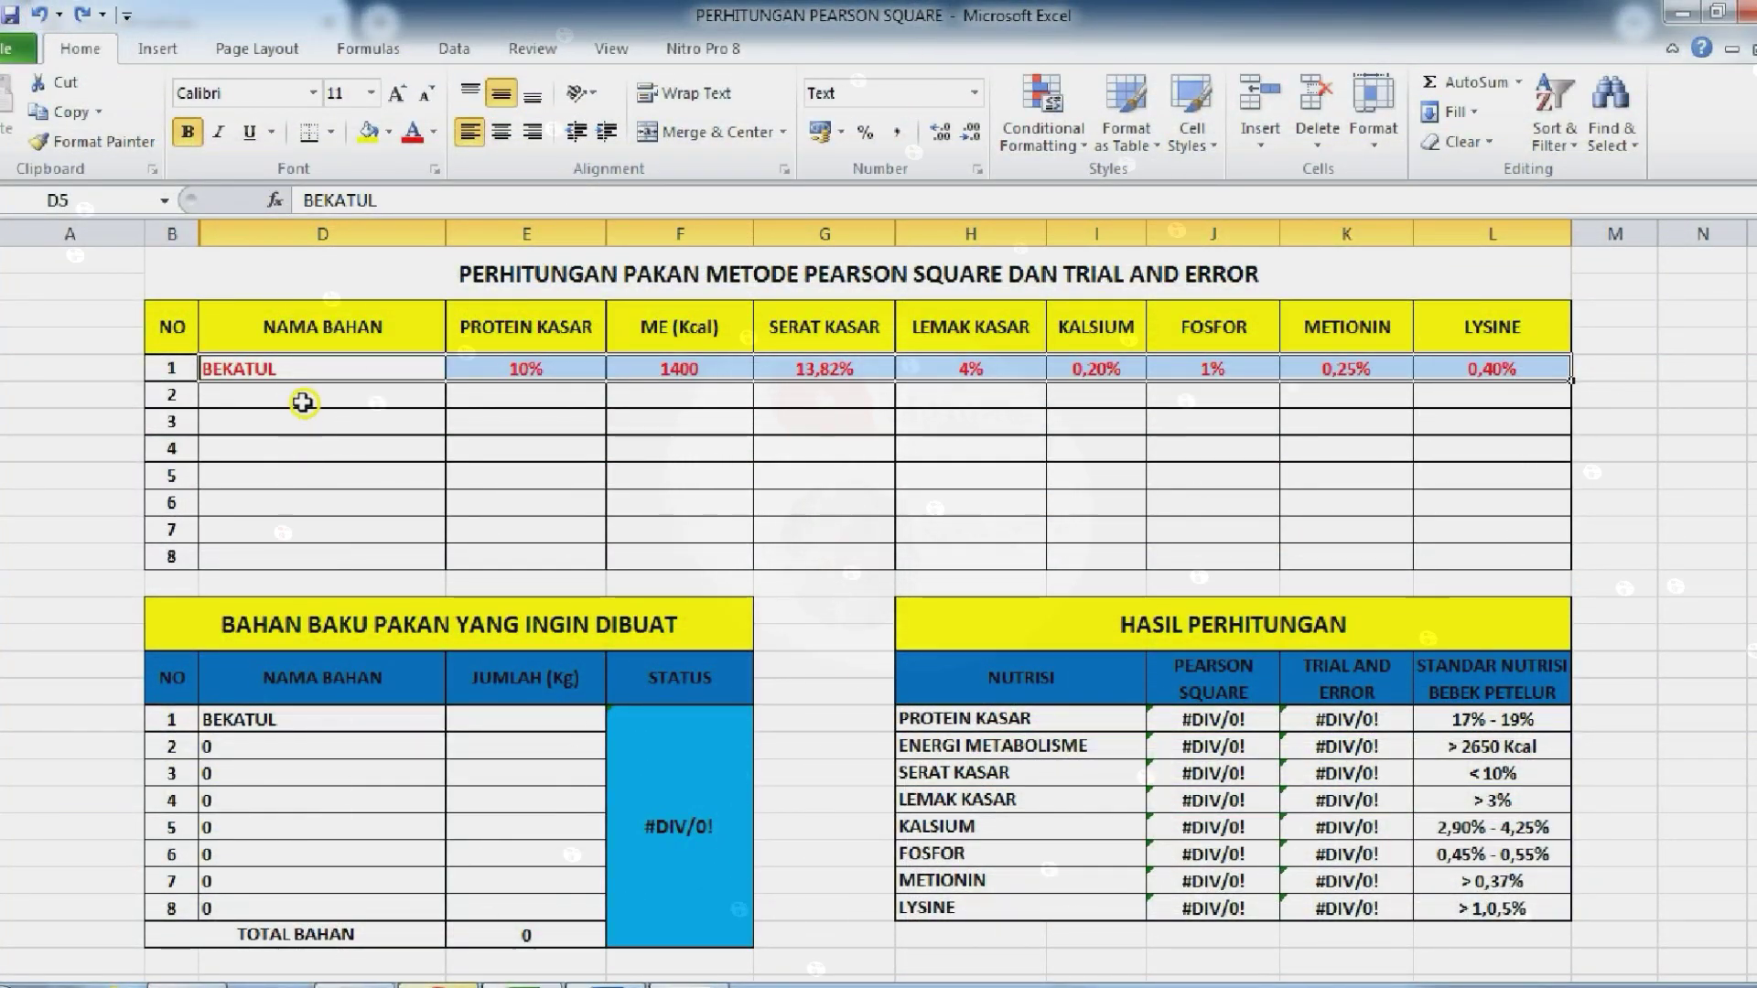
left_click(41, 14)
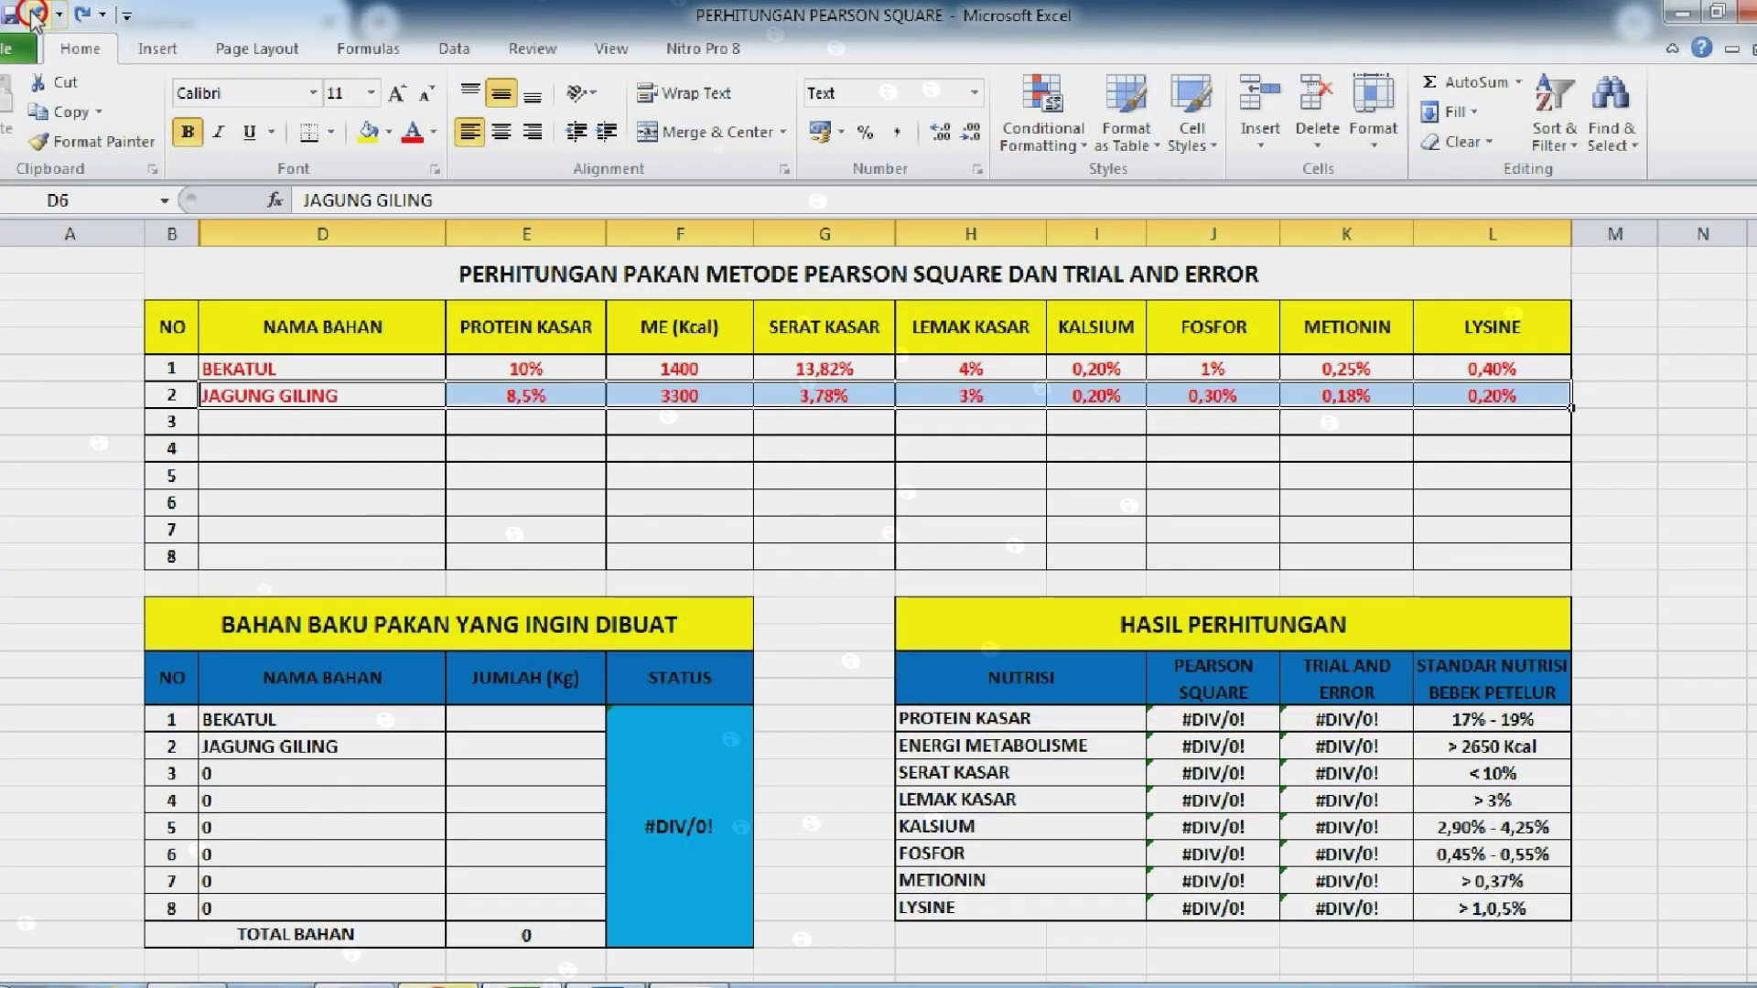
left_click(247, 418)
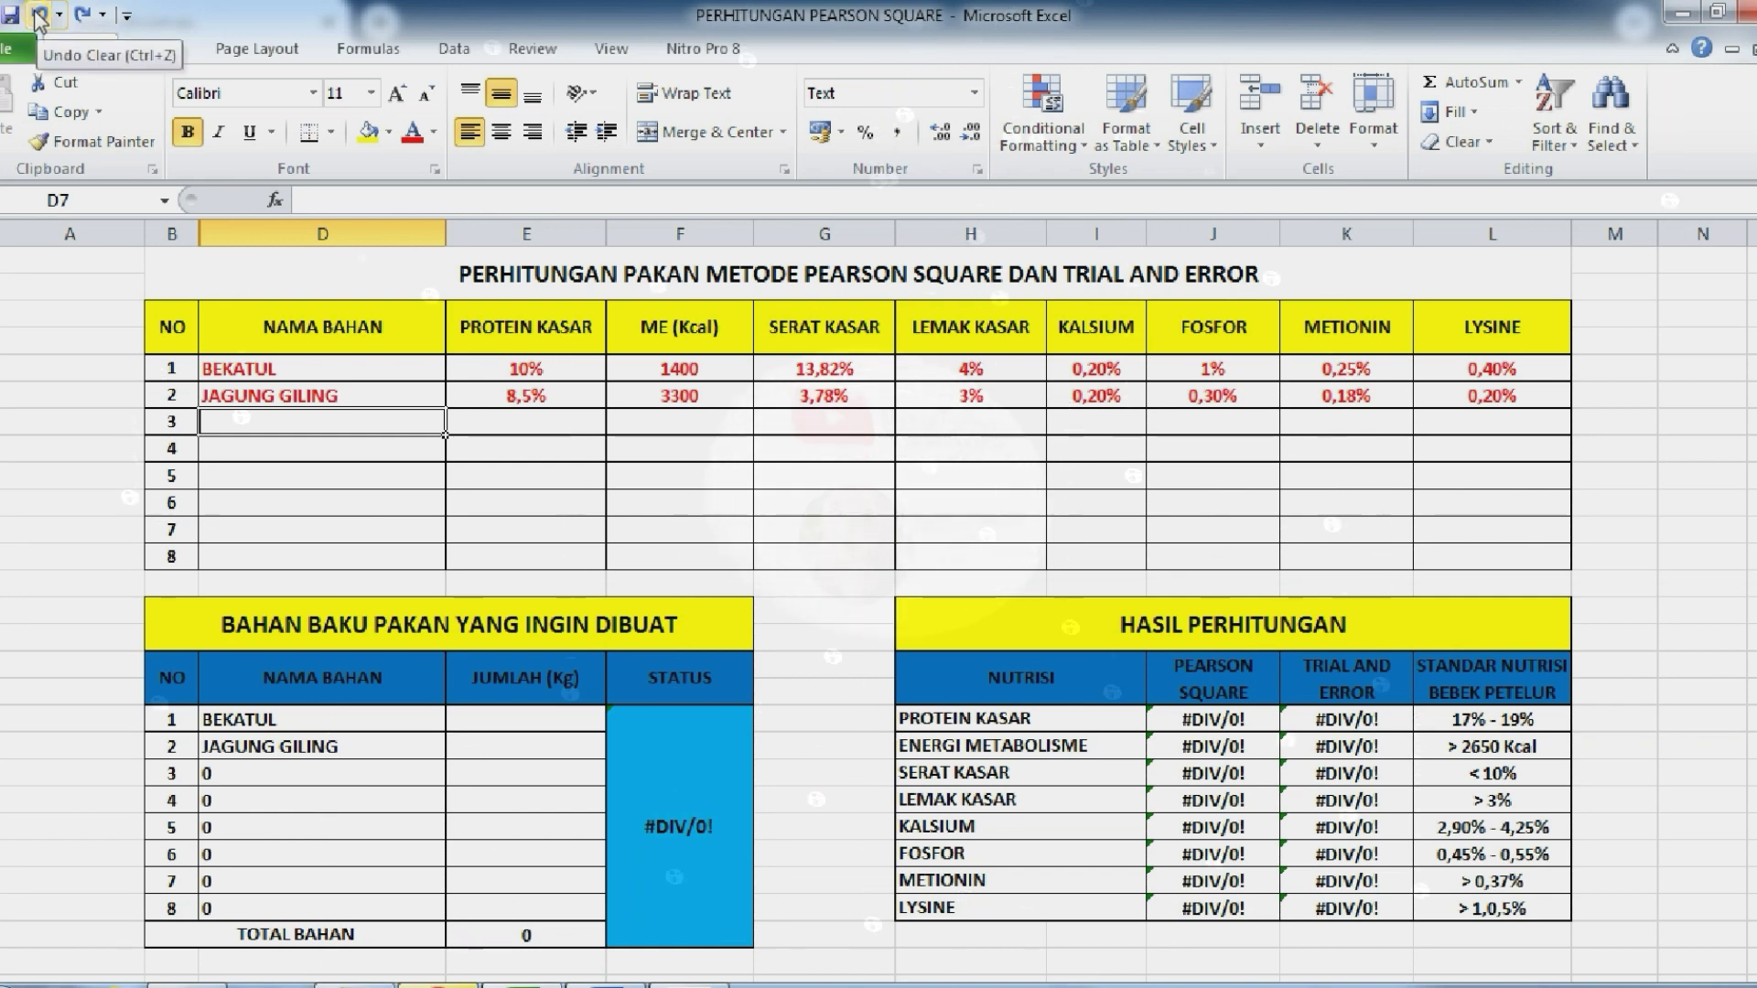
left_click(36, 16)
left_click(254, 449)
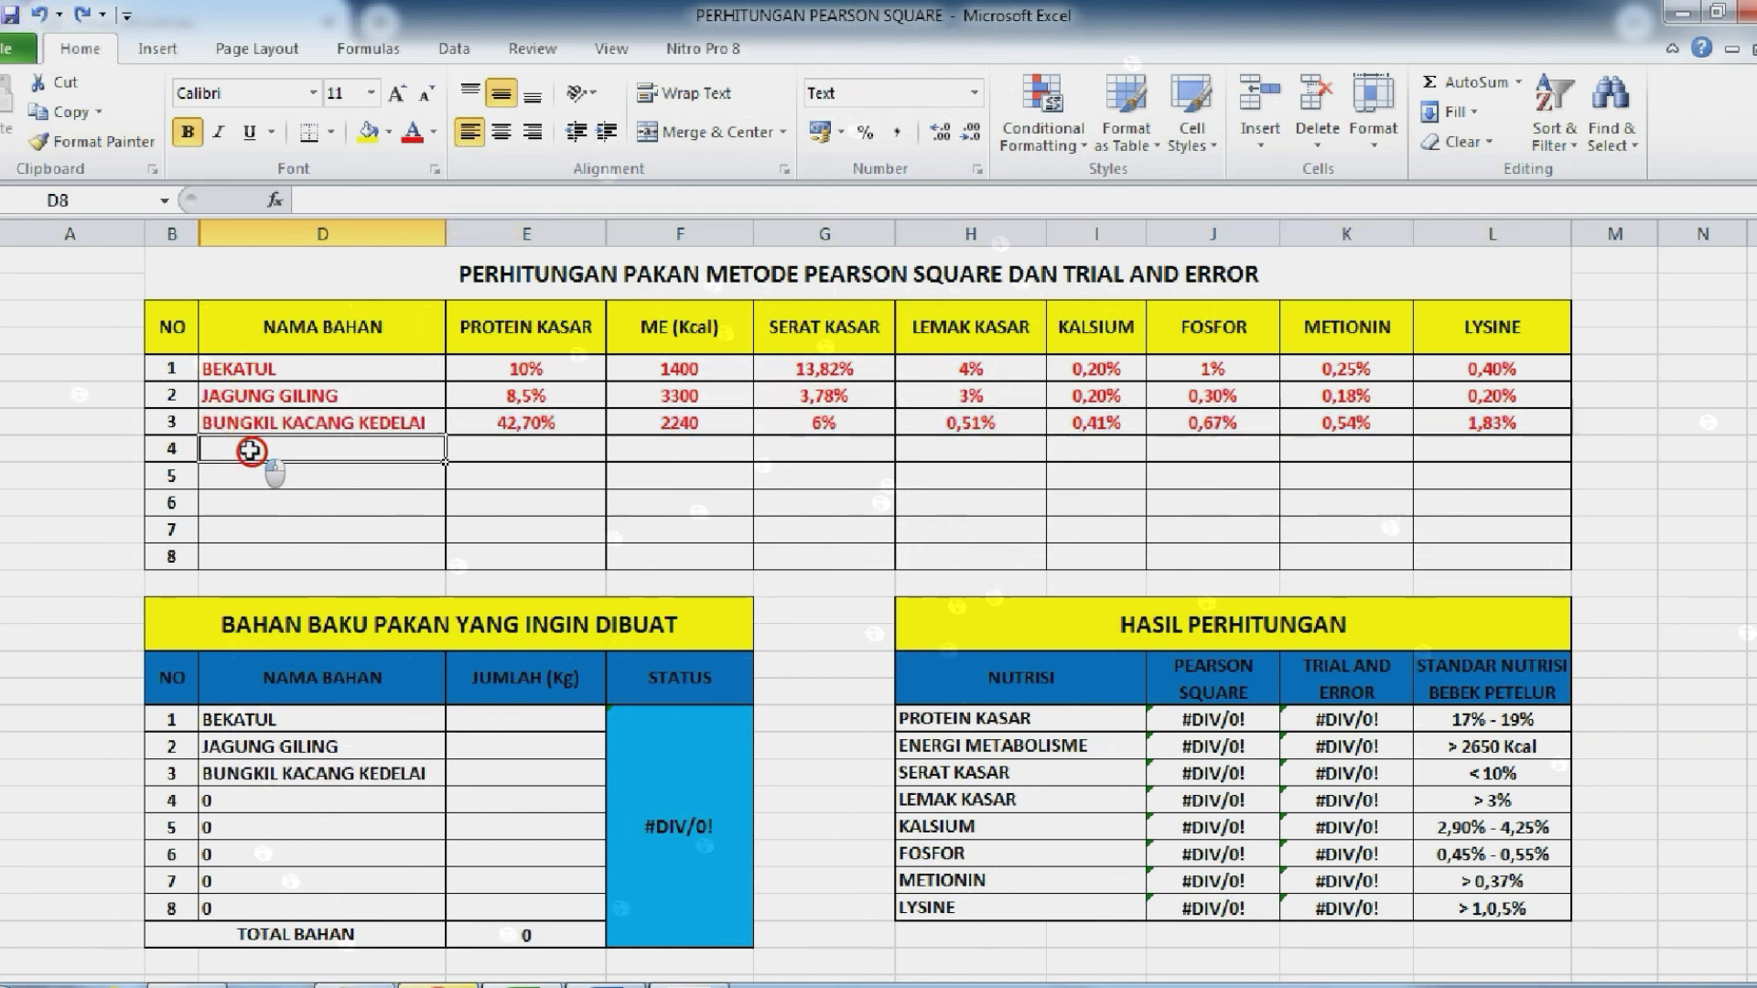
left_click(32, 15)
left_click(257, 473)
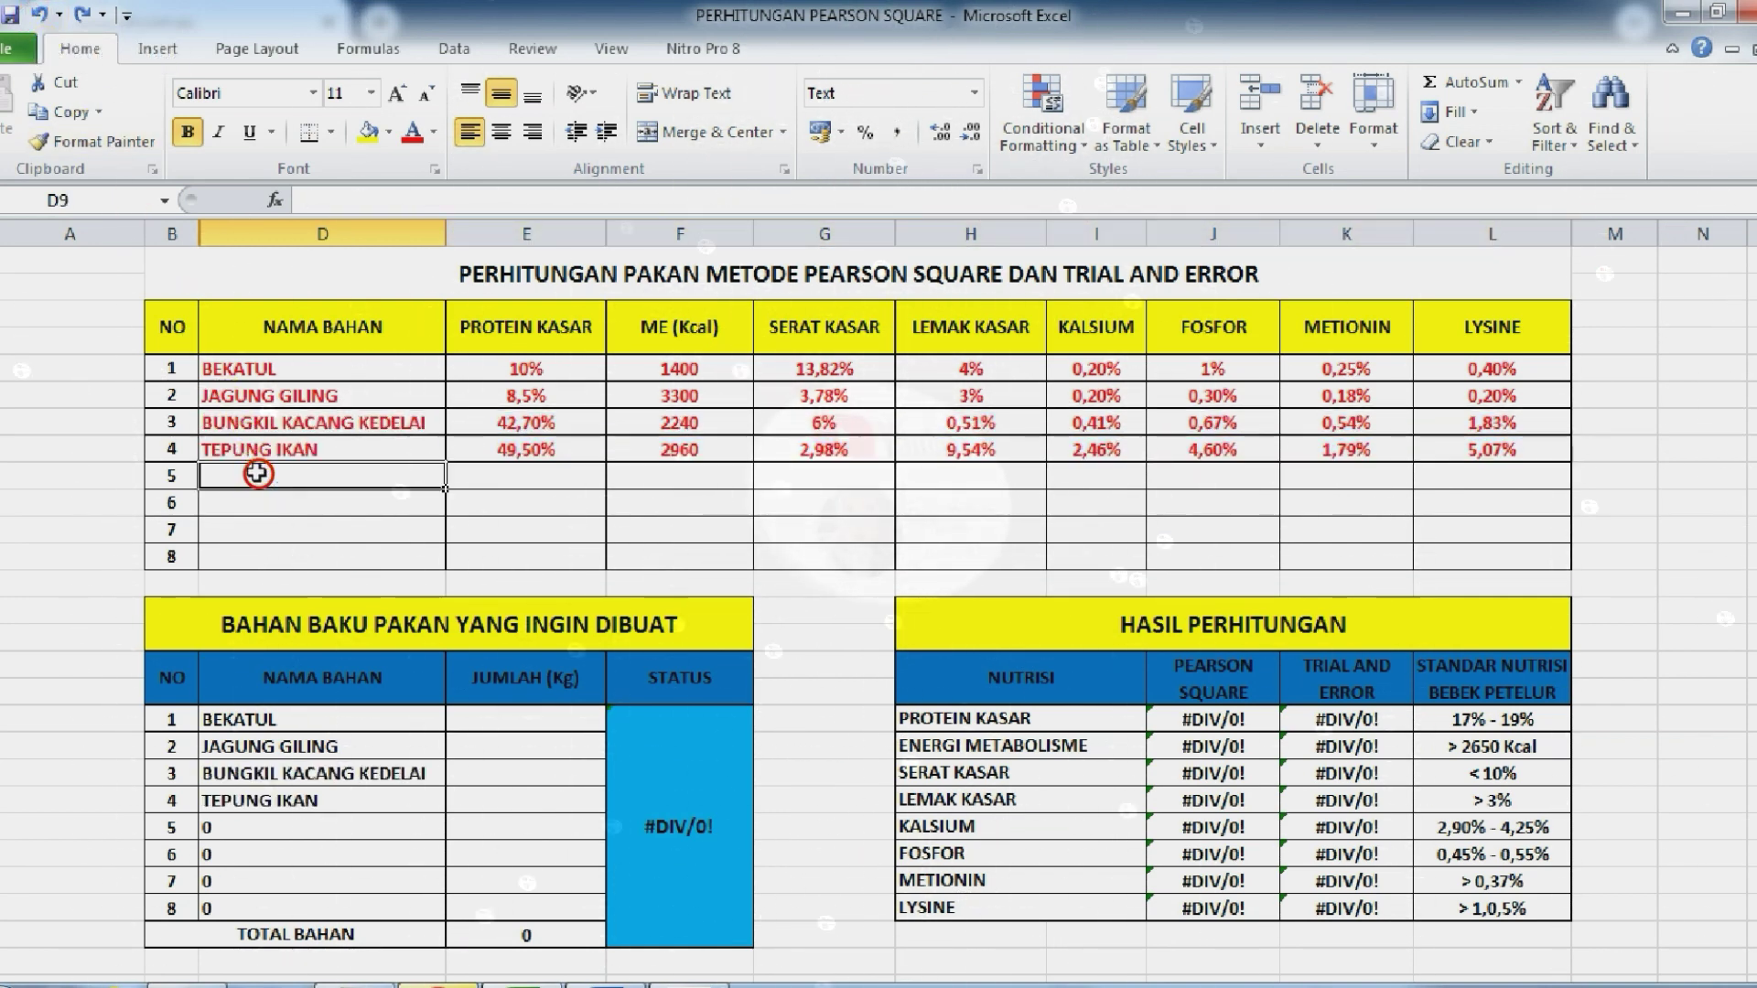
left_click(38, 16)
Undo the clearing of ONGGOK KERING, POLLARD and NASI AKING, then select the BEKATUL amount cell E18
left_click(254, 497)
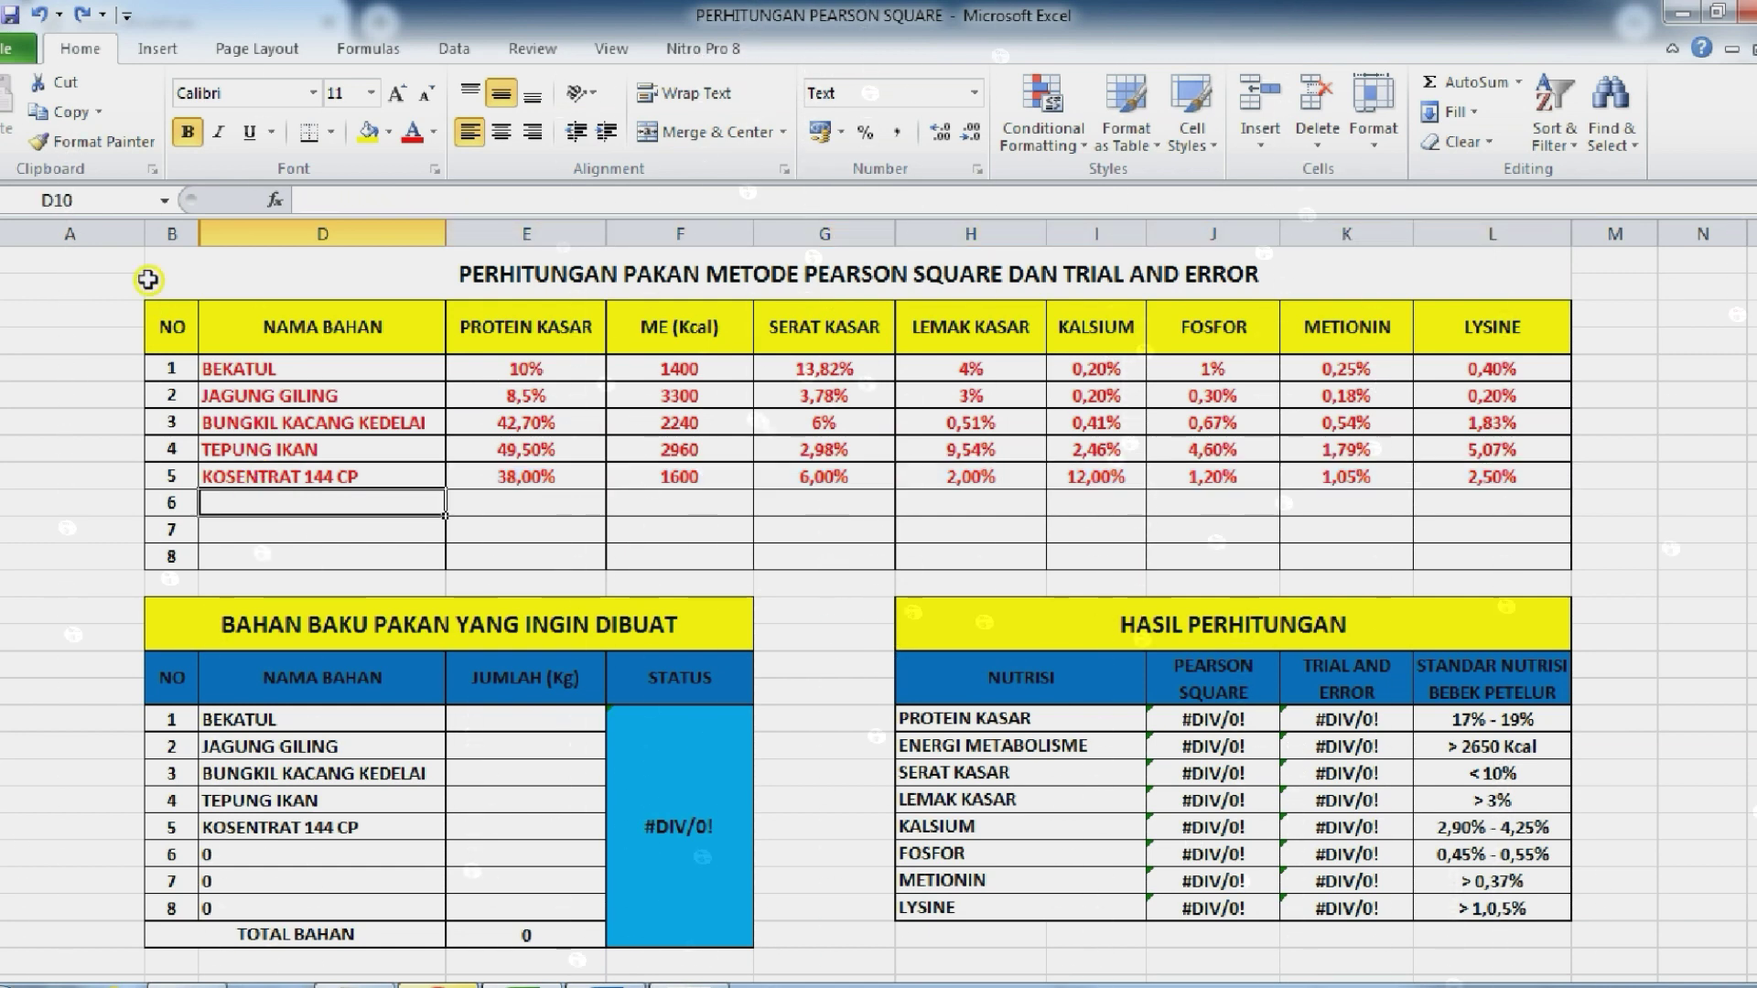
left_click(37, 15)
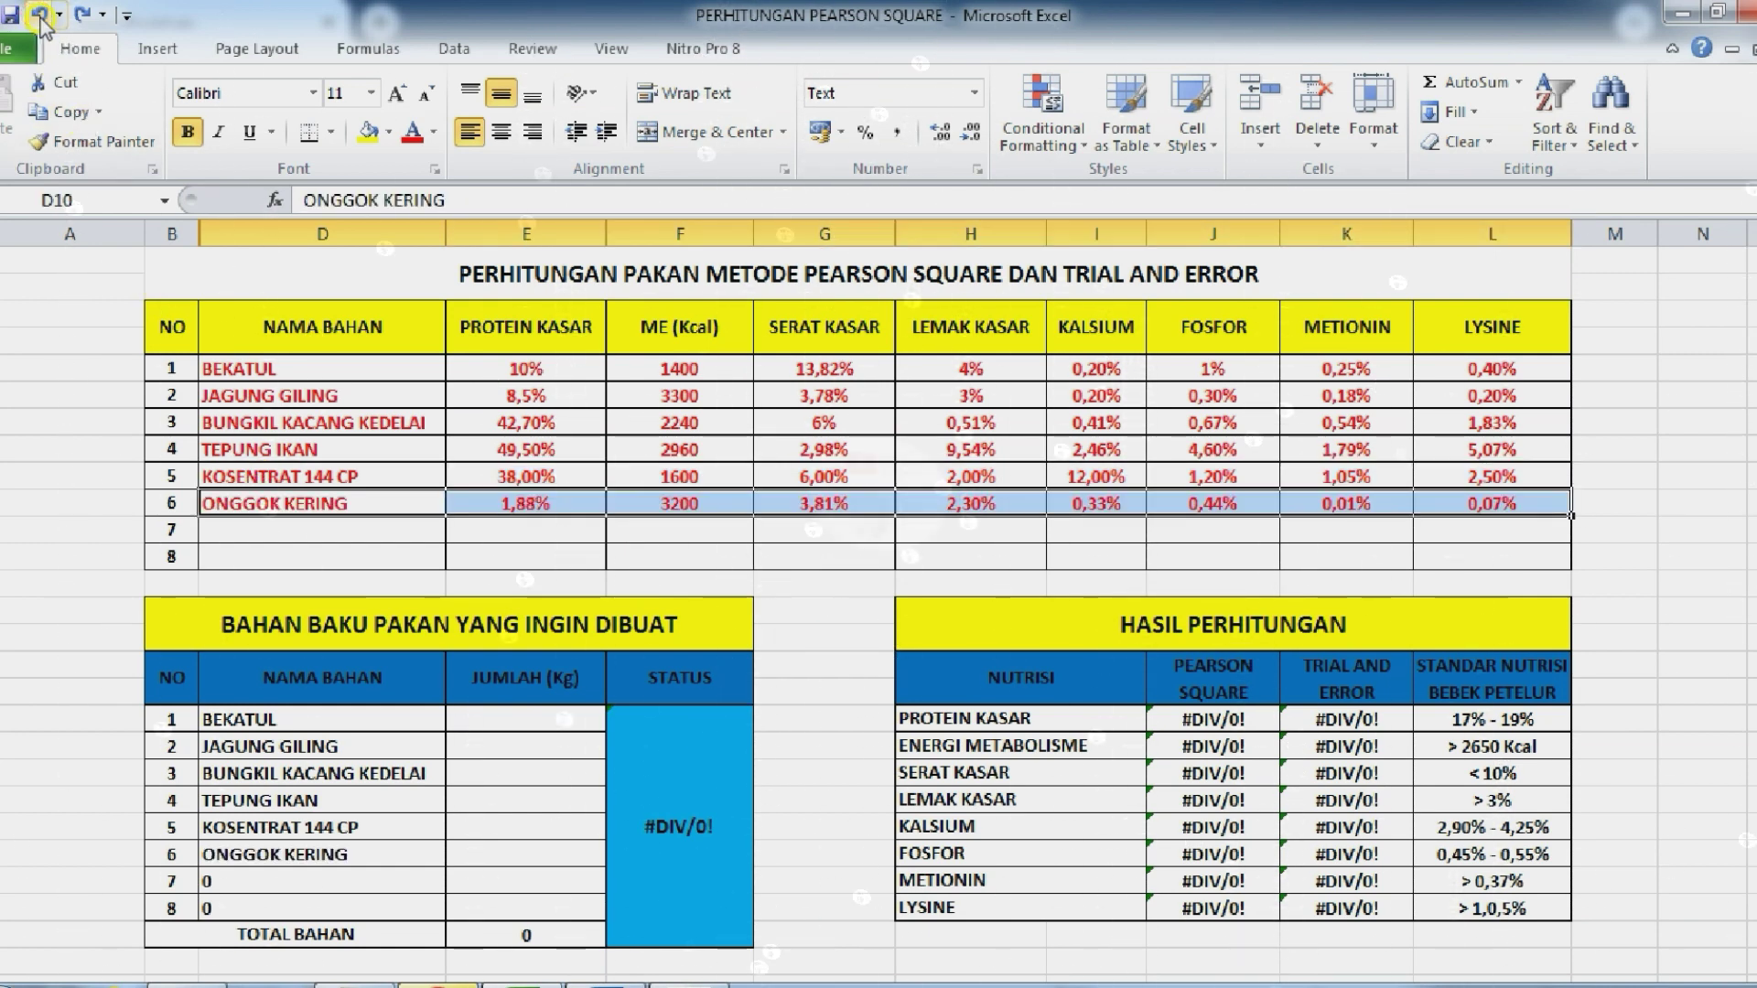
left_click(271, 537)
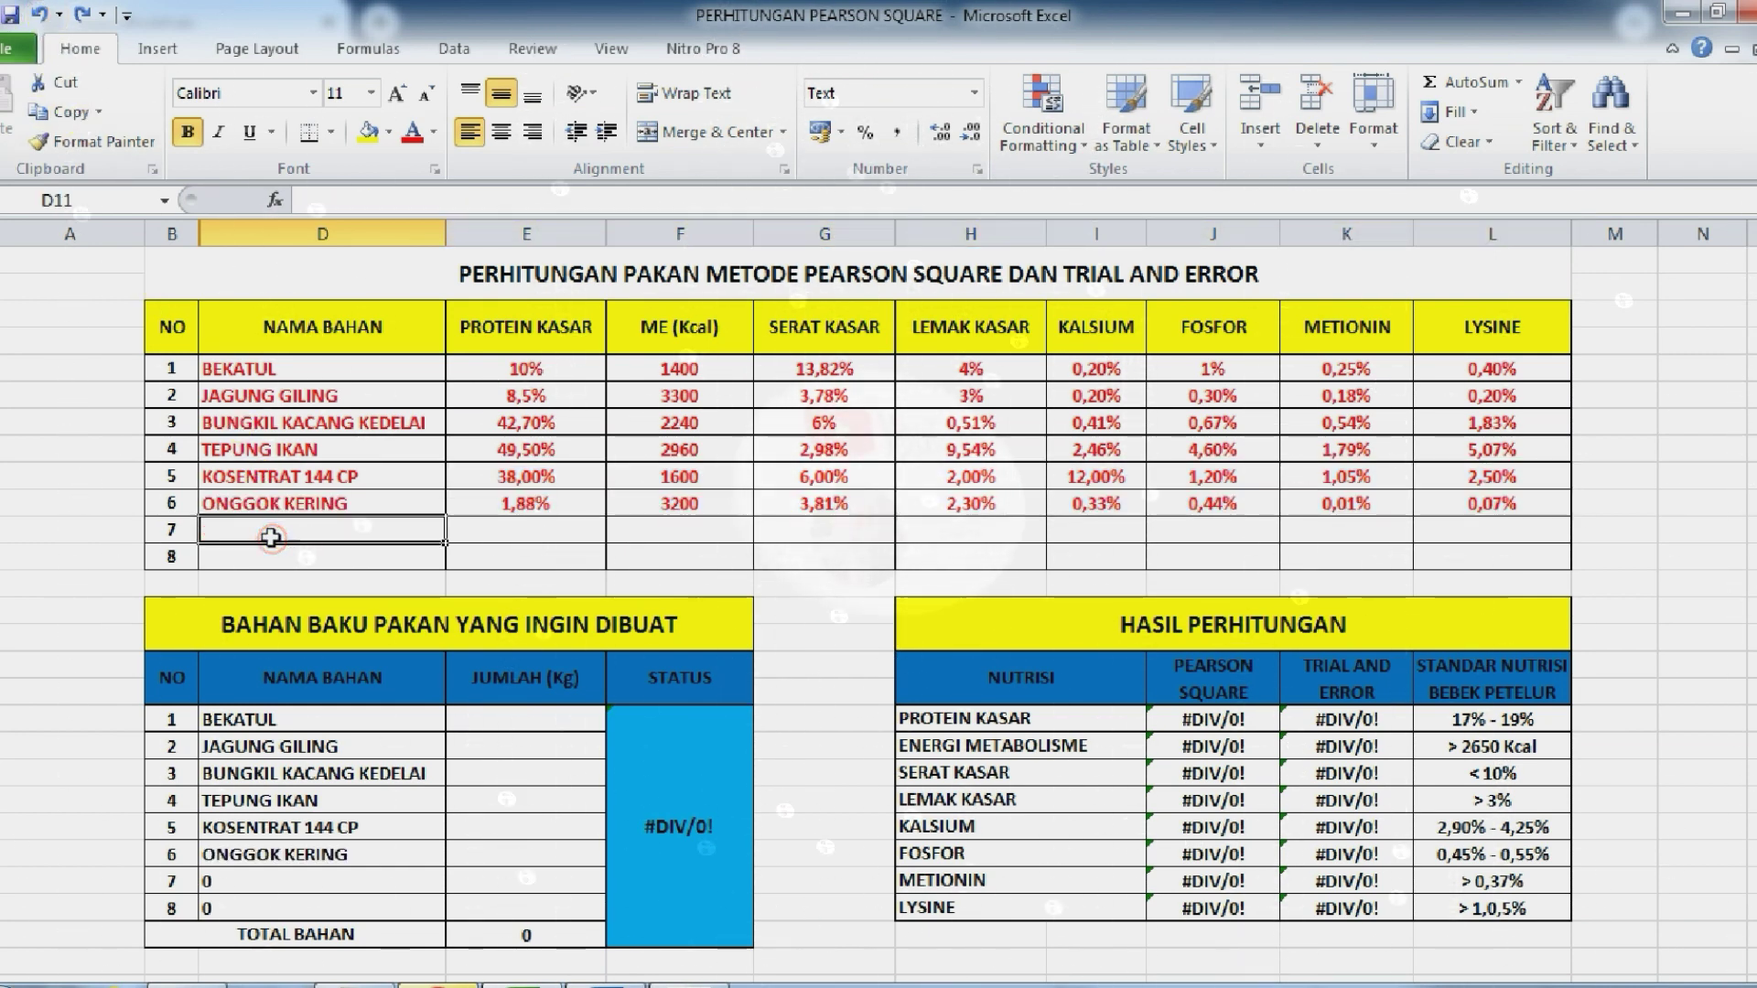
left_click(38, 16)
left_click(426, 556)
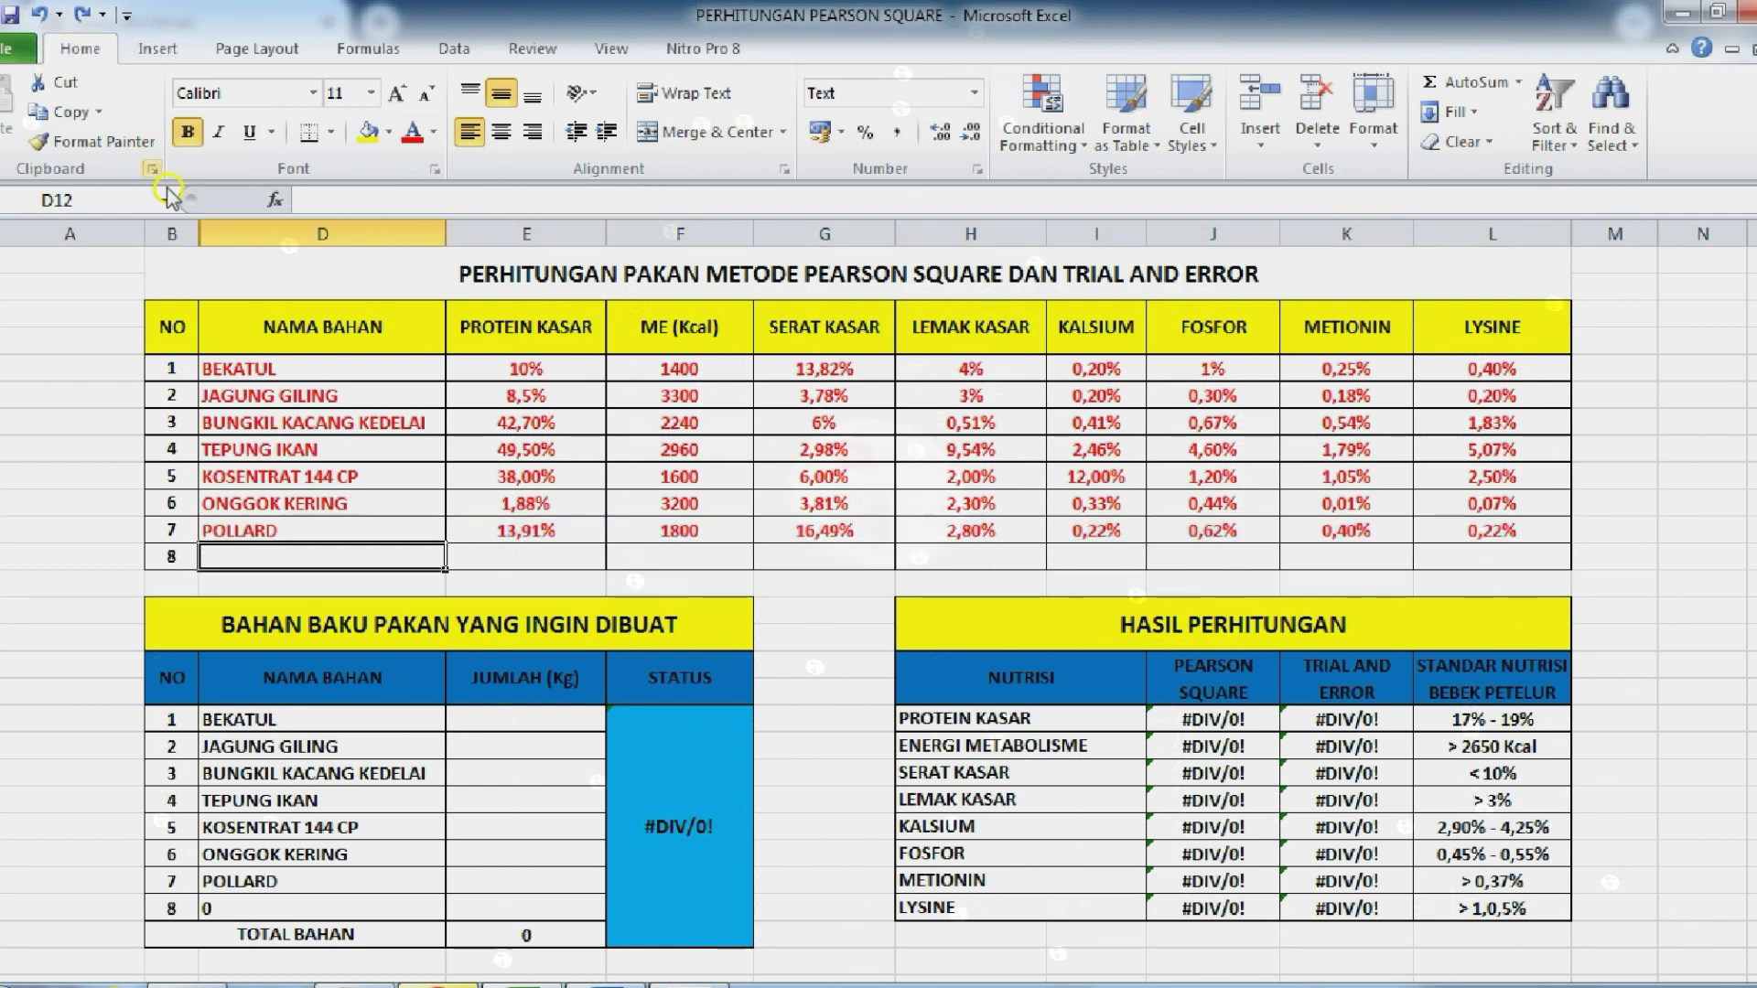
left_click(39, 17)
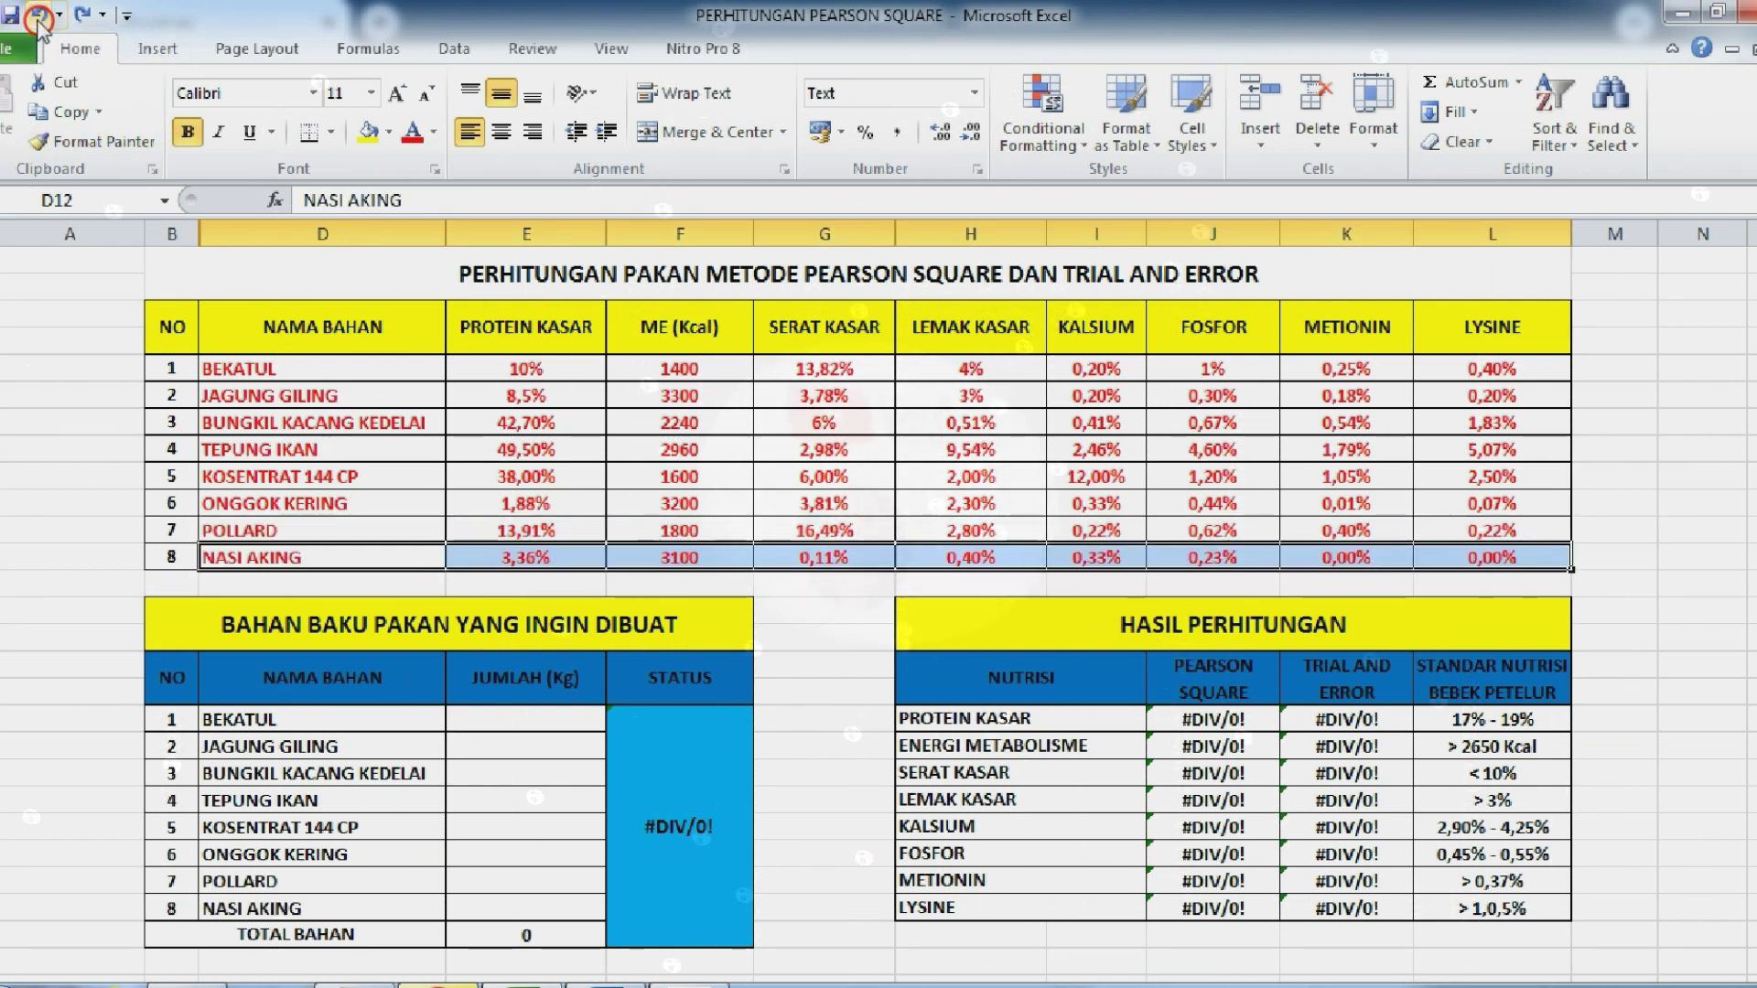
left_click(318, 576)
left_click(525, 718)
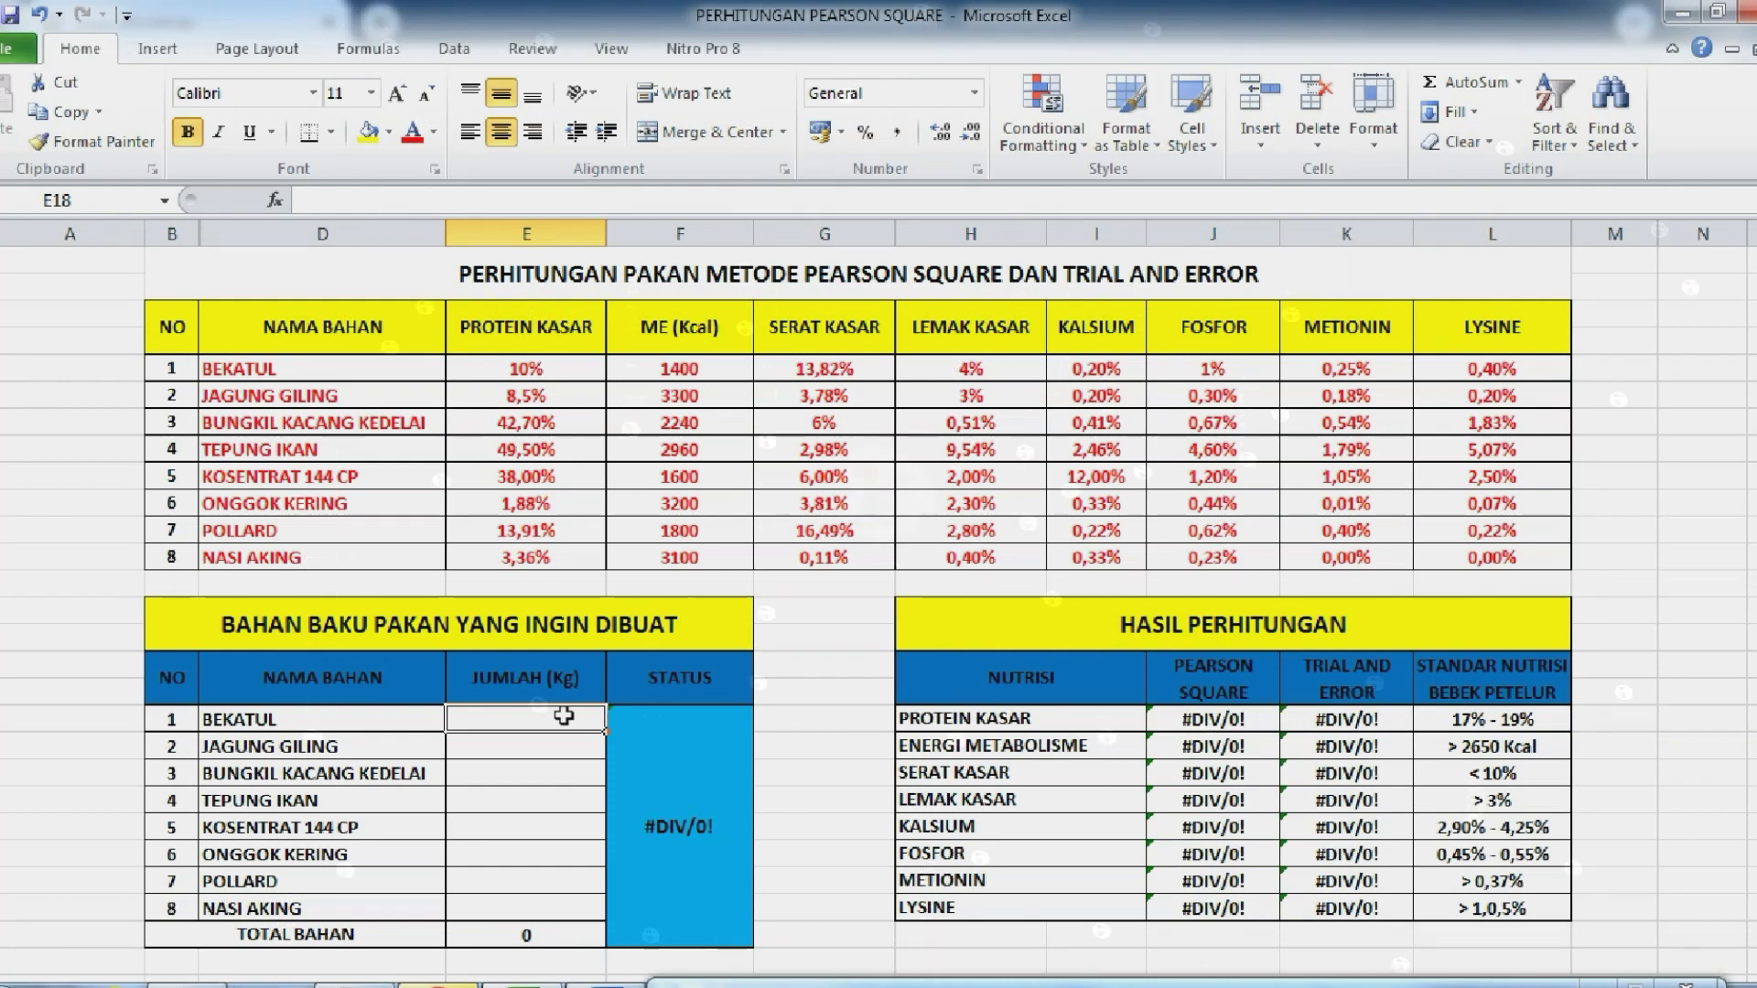
Enter amounts of 20, 40, 20 and 20 kg for Bekatul, Jagung Giling, Bungkil and Tepung Ikan
type("20")
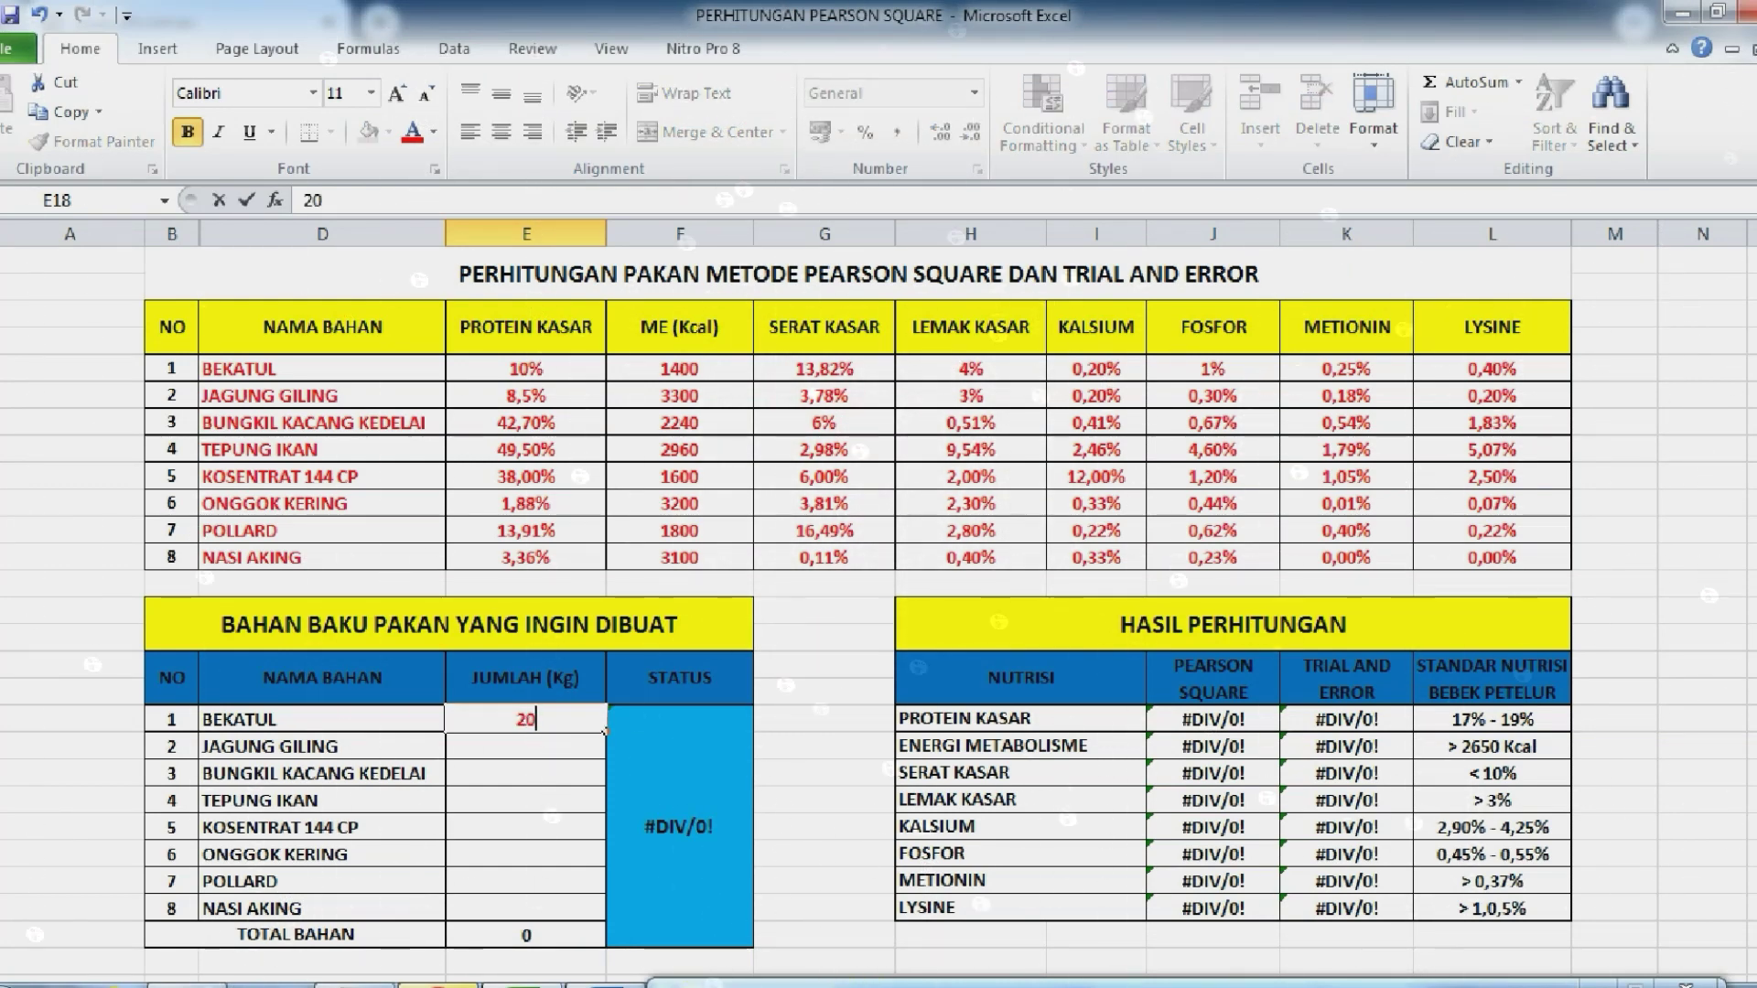
key("Return")
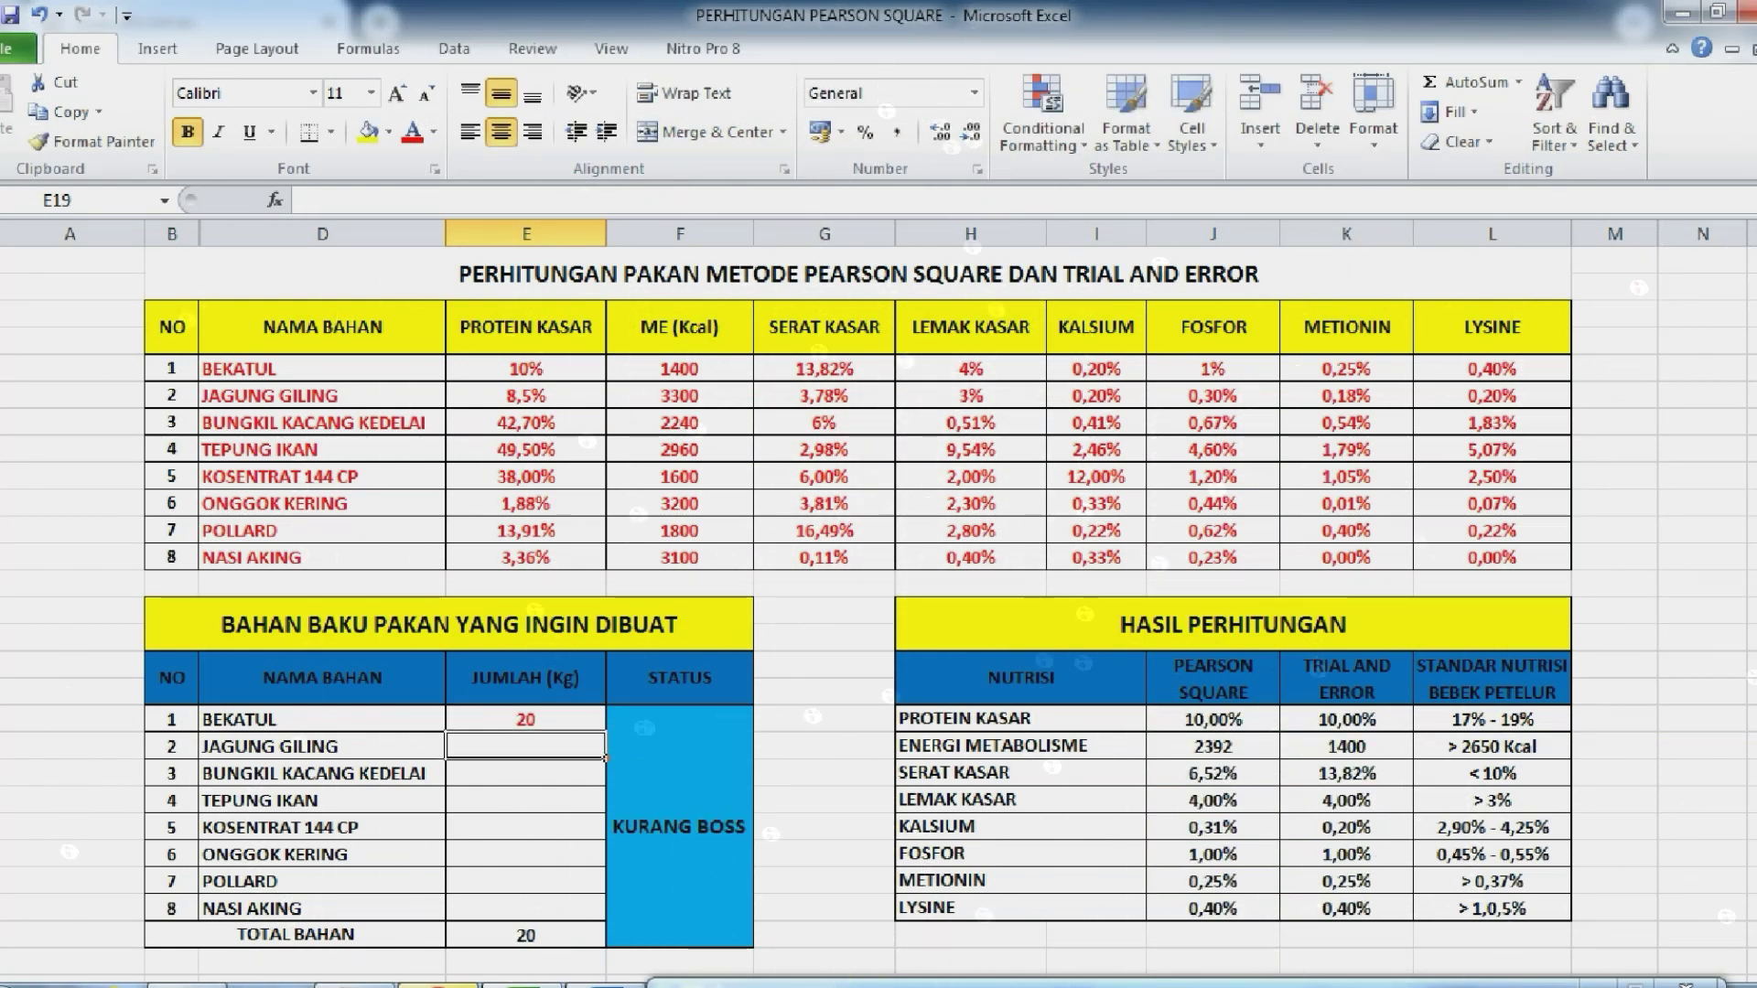
type("40")
key("Return")
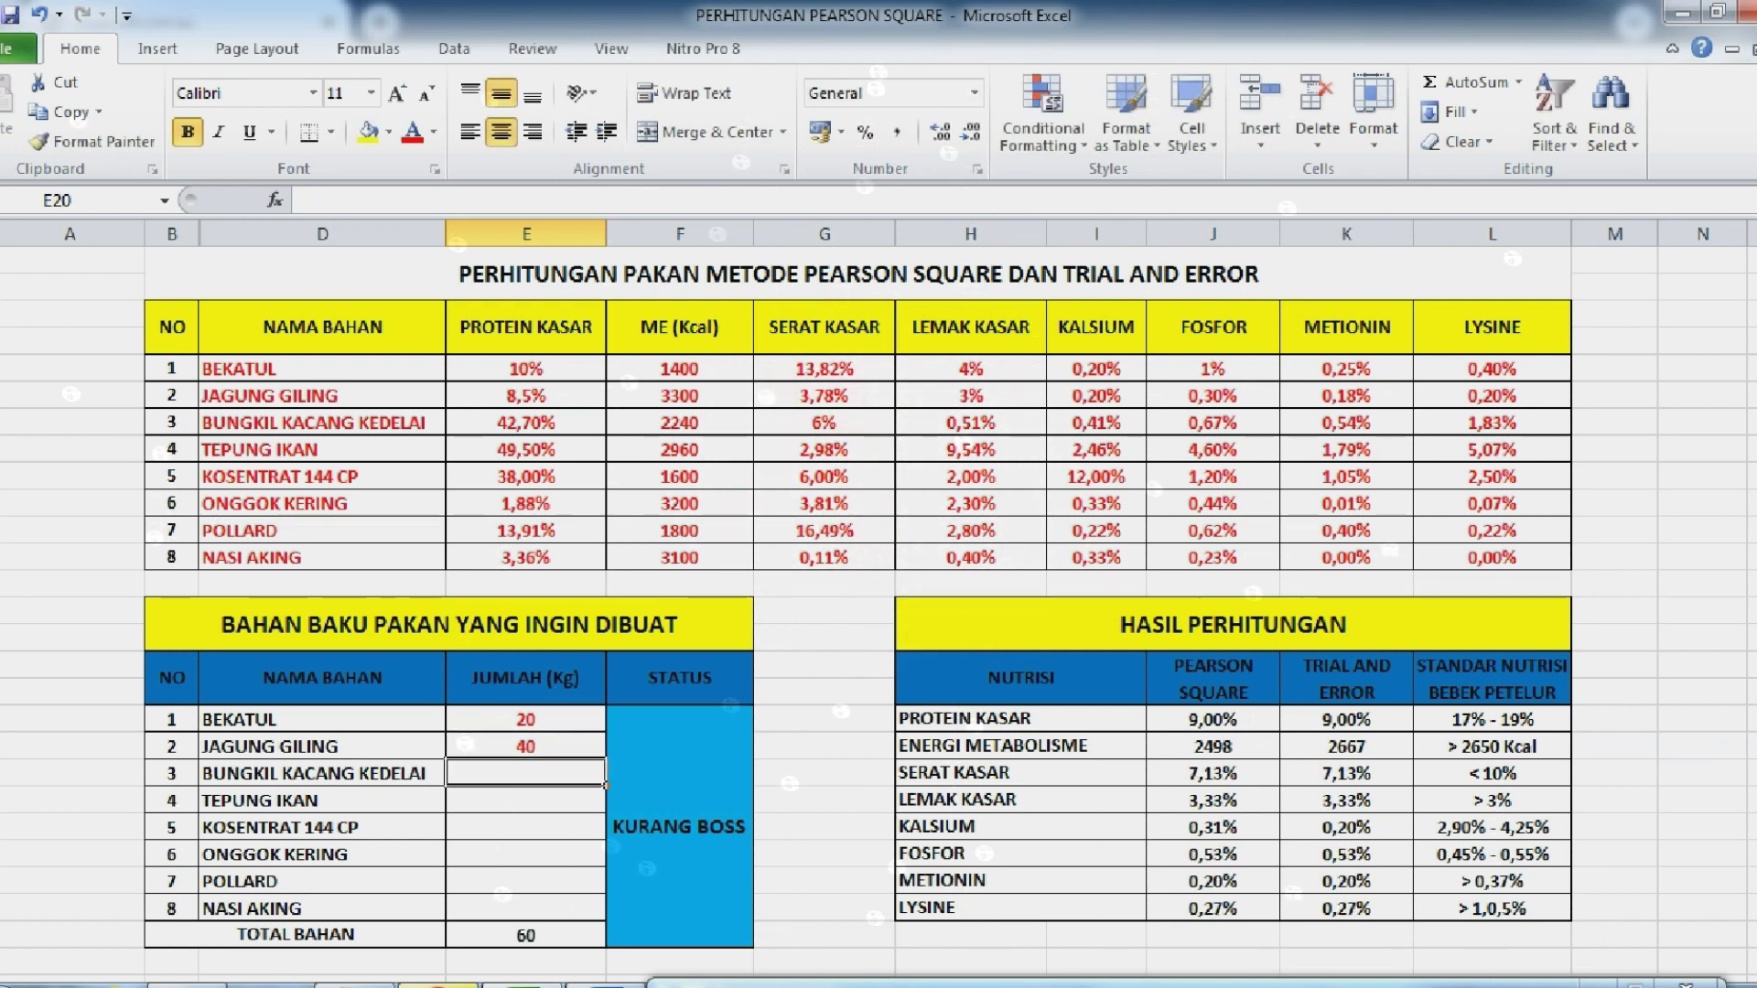
type("20")
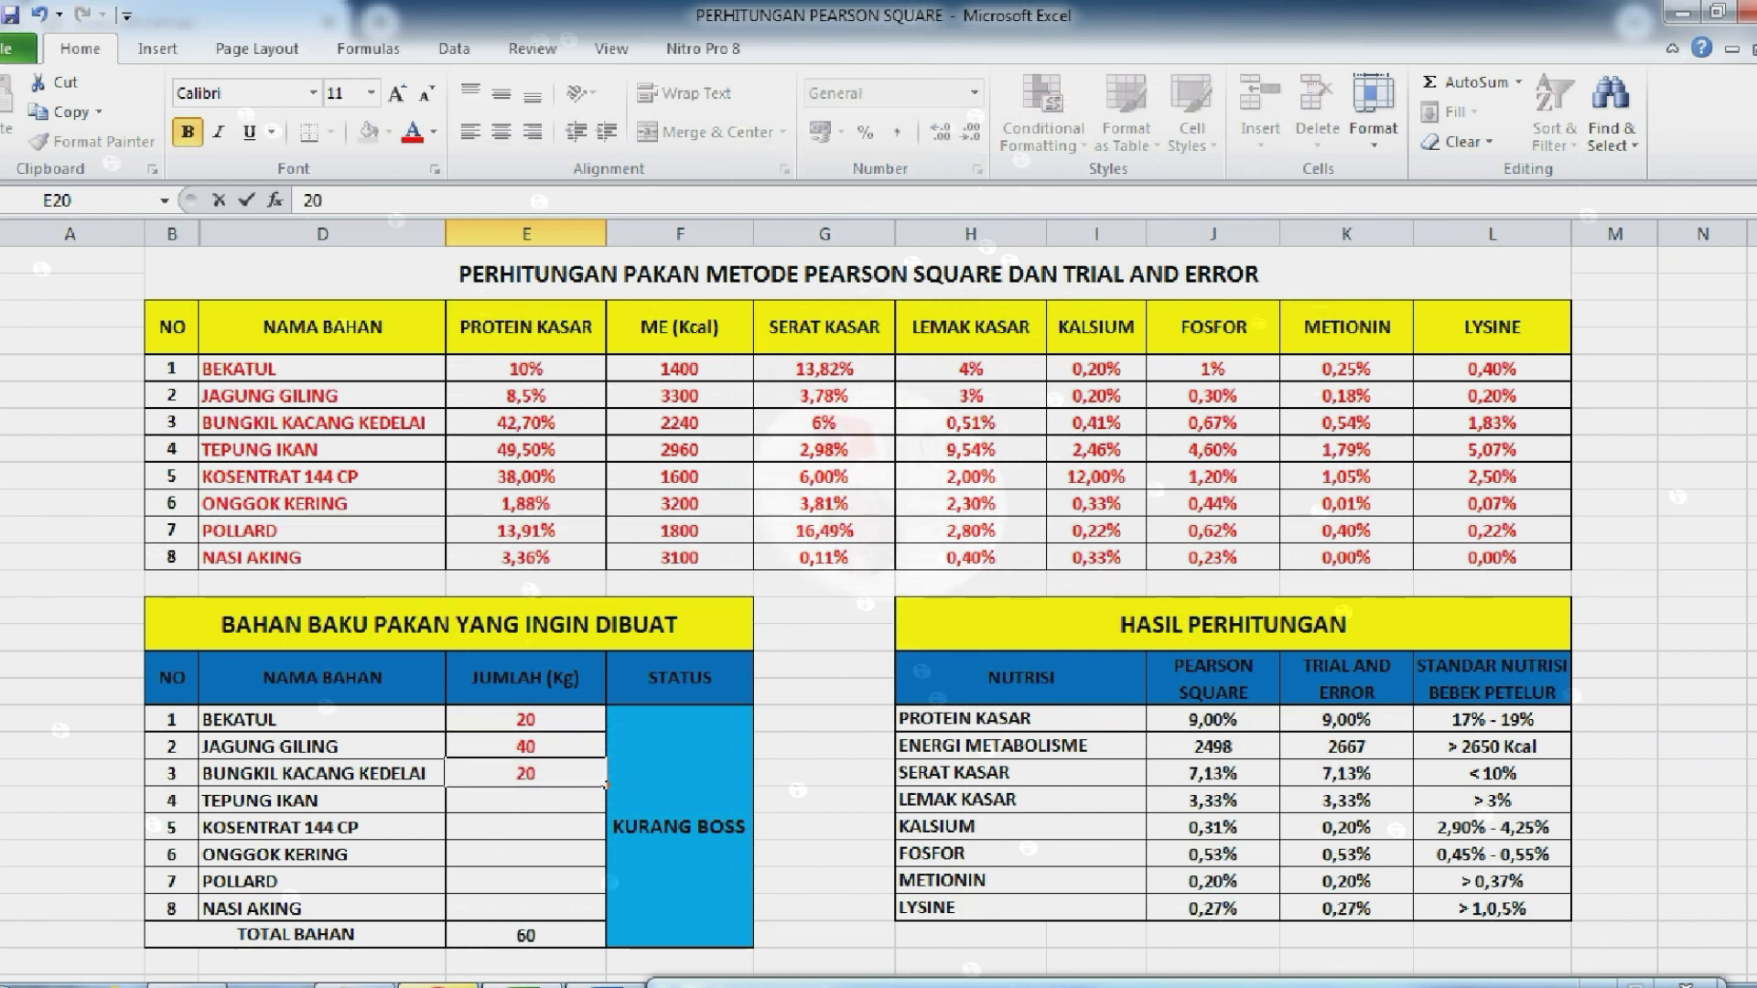
key("Return")
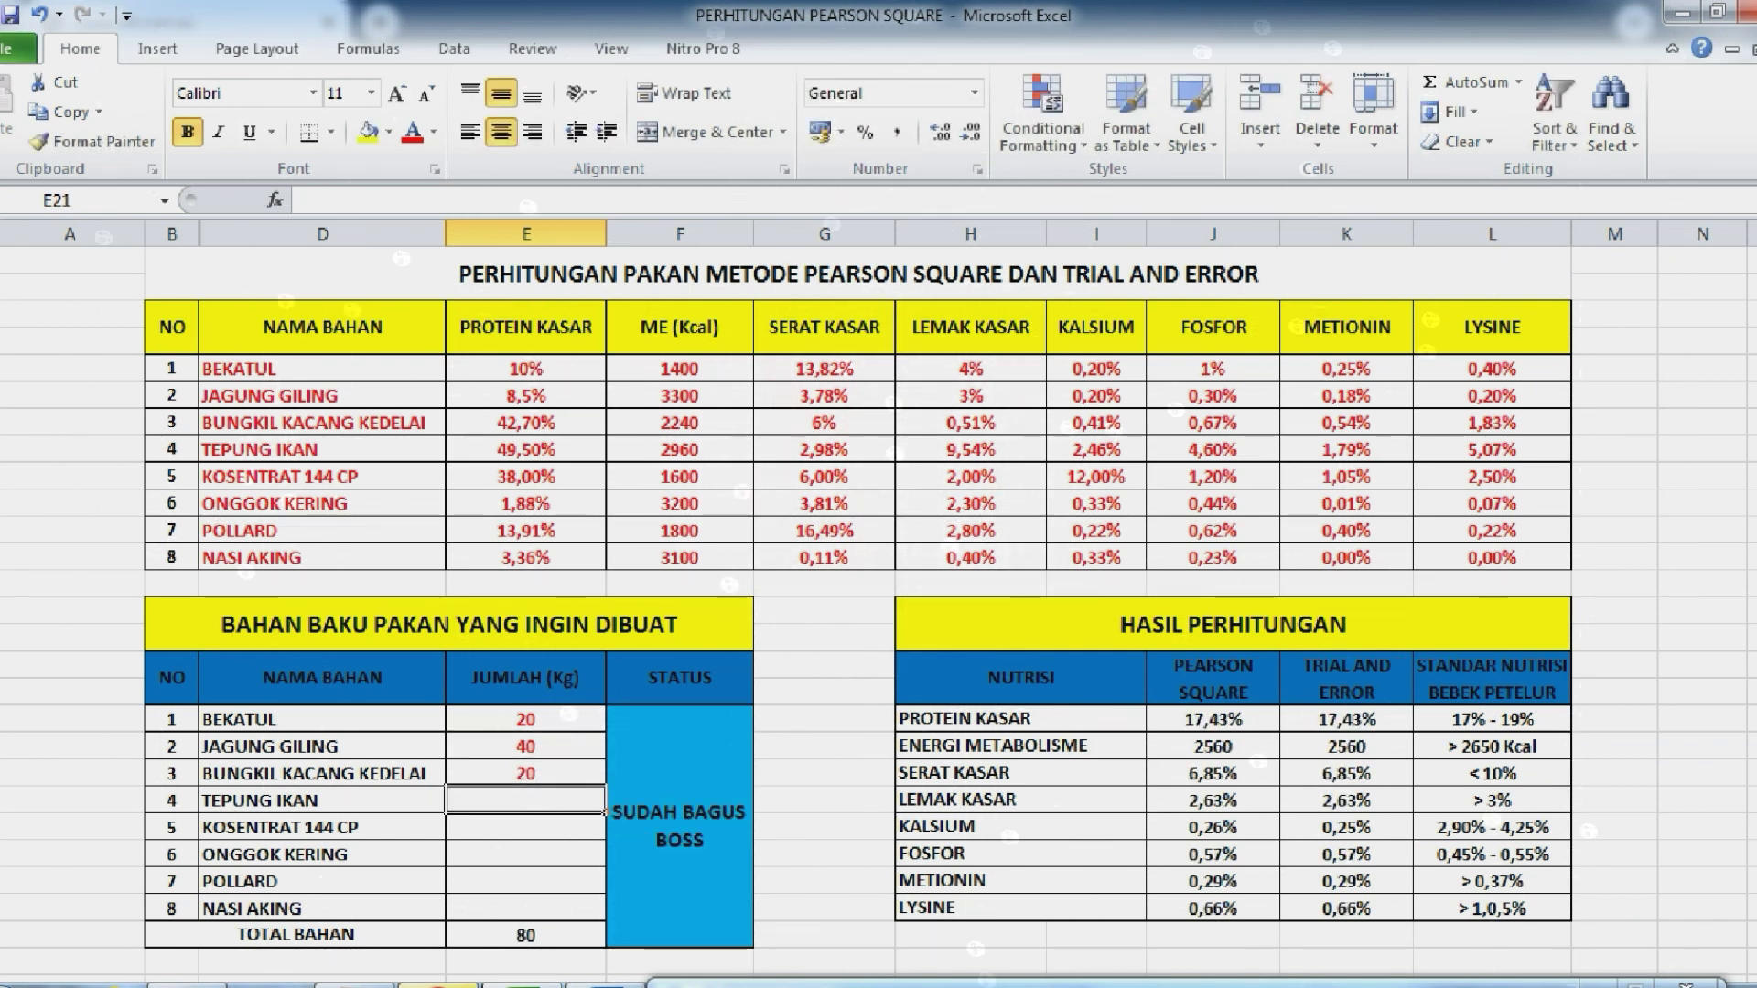
type("2")
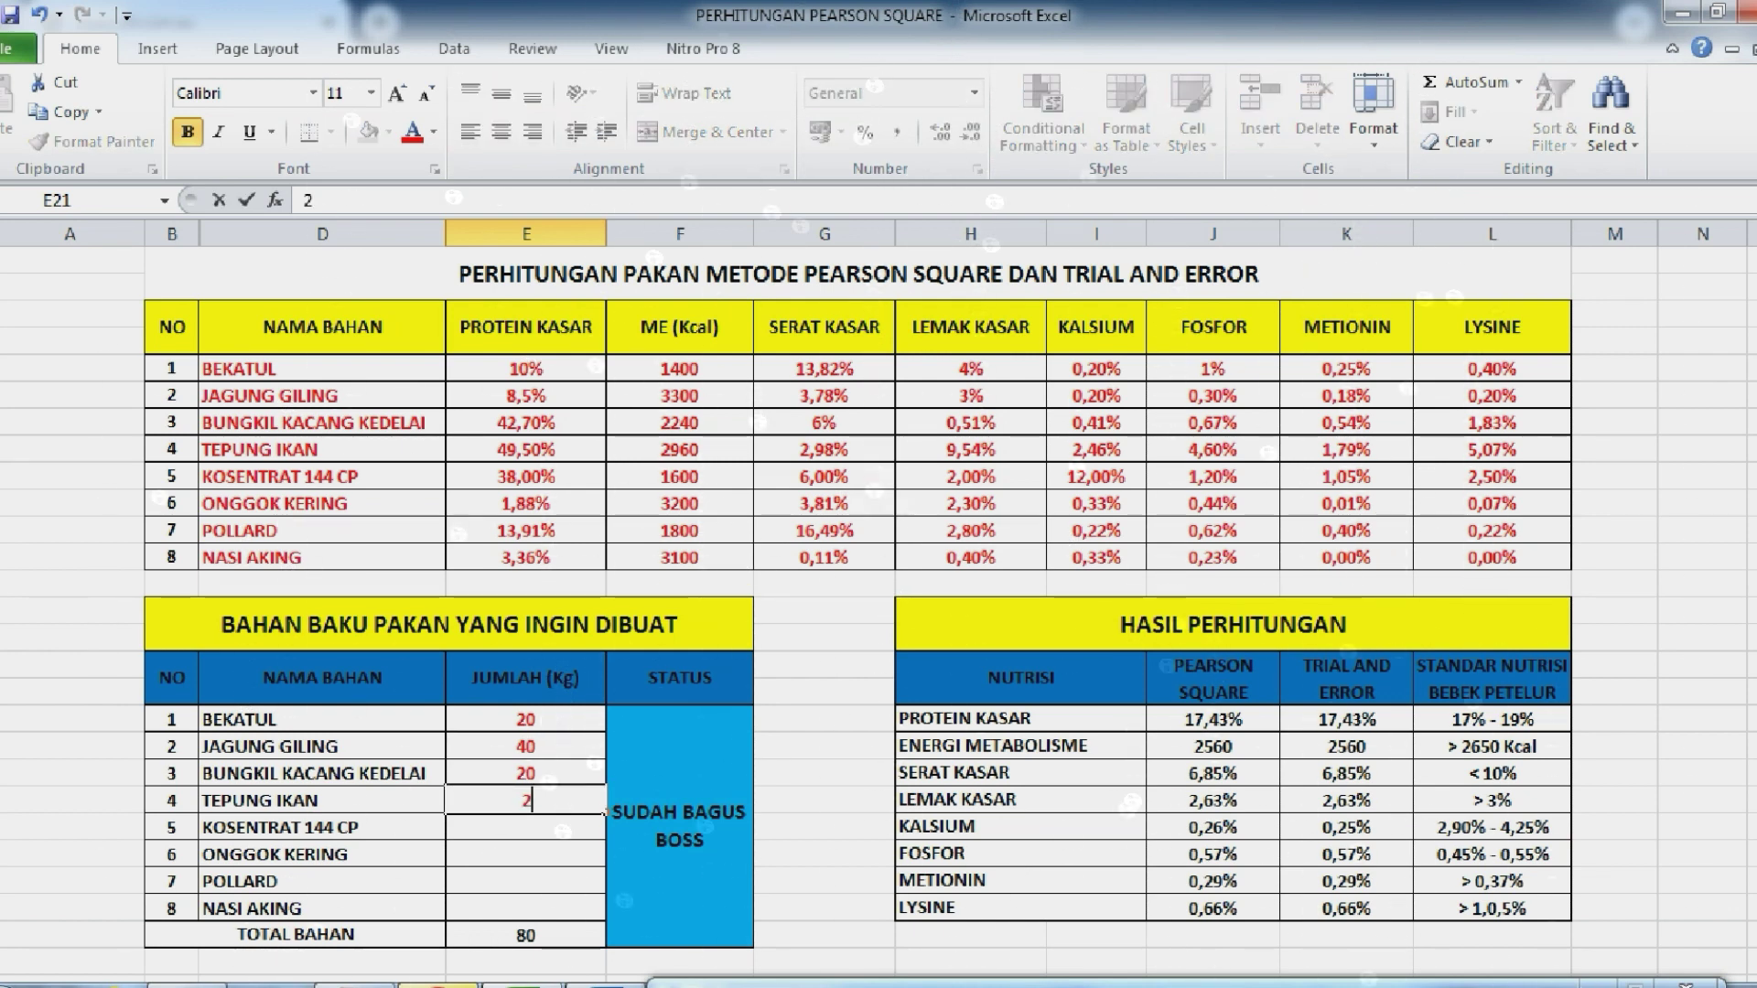
type("0")
key("Return")
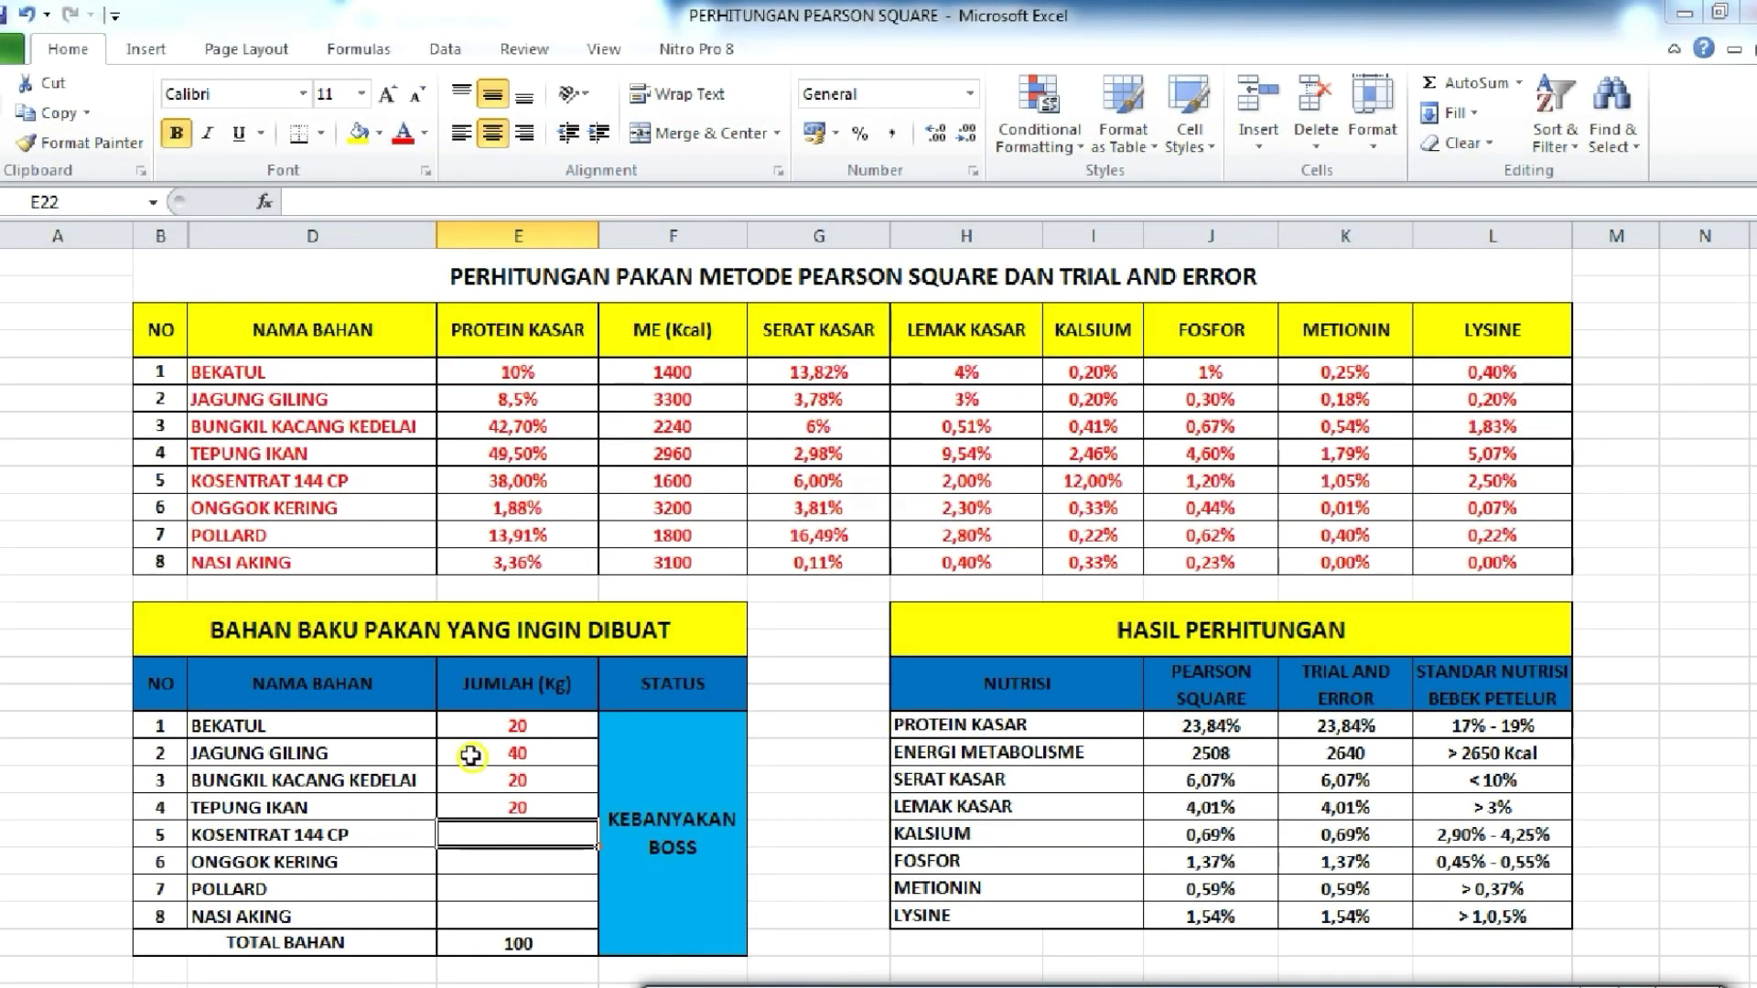
Try Bekatul at 30 kg and Bungkil Kacang Kedelai at 10 kg
double_click(518, 723)
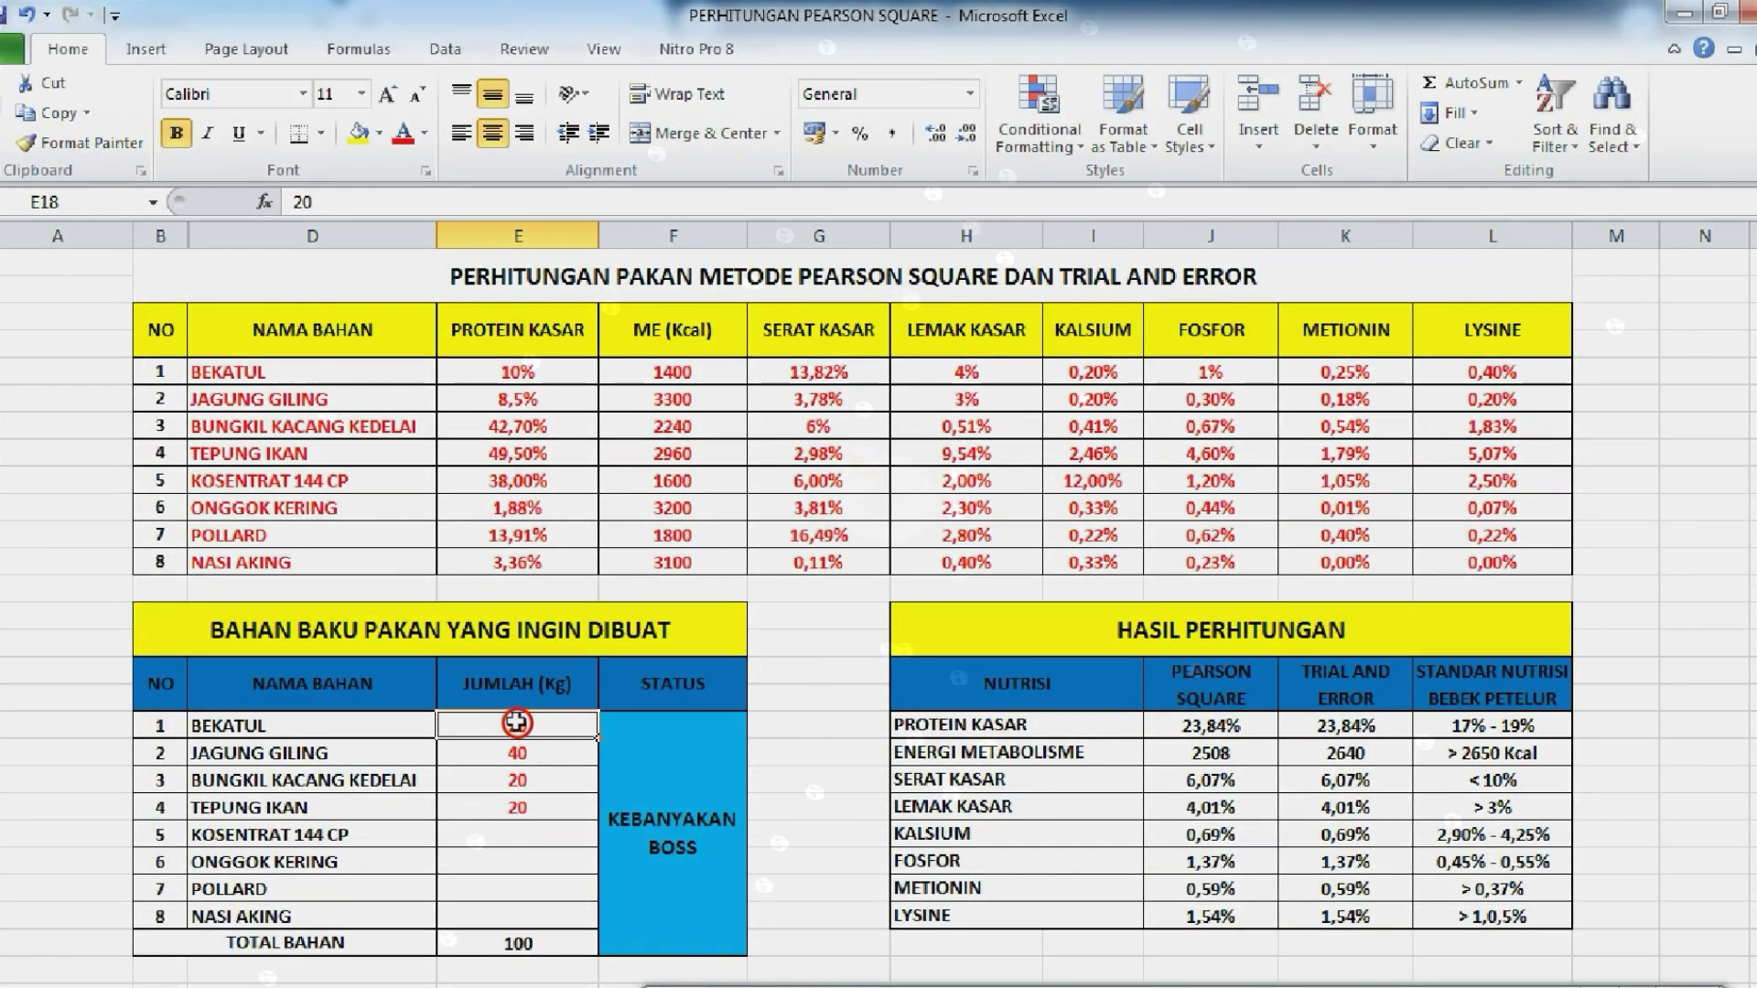
key("BackSpace")
type("3")
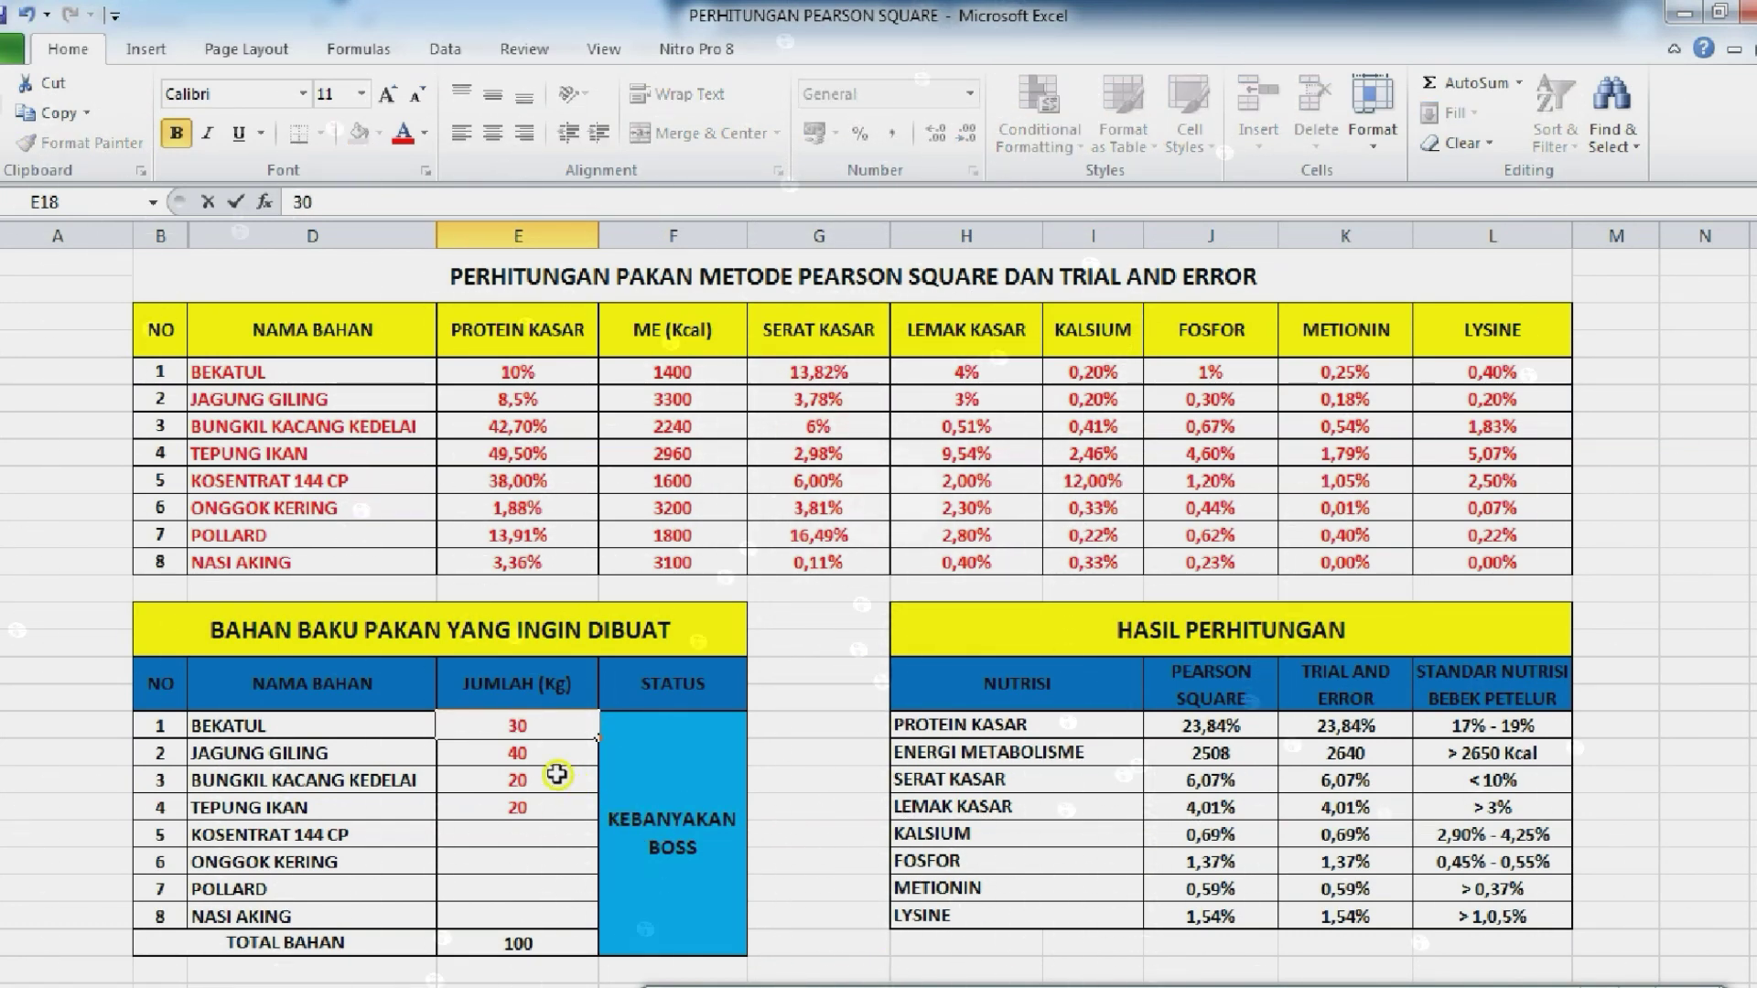
left_click(510, 778)
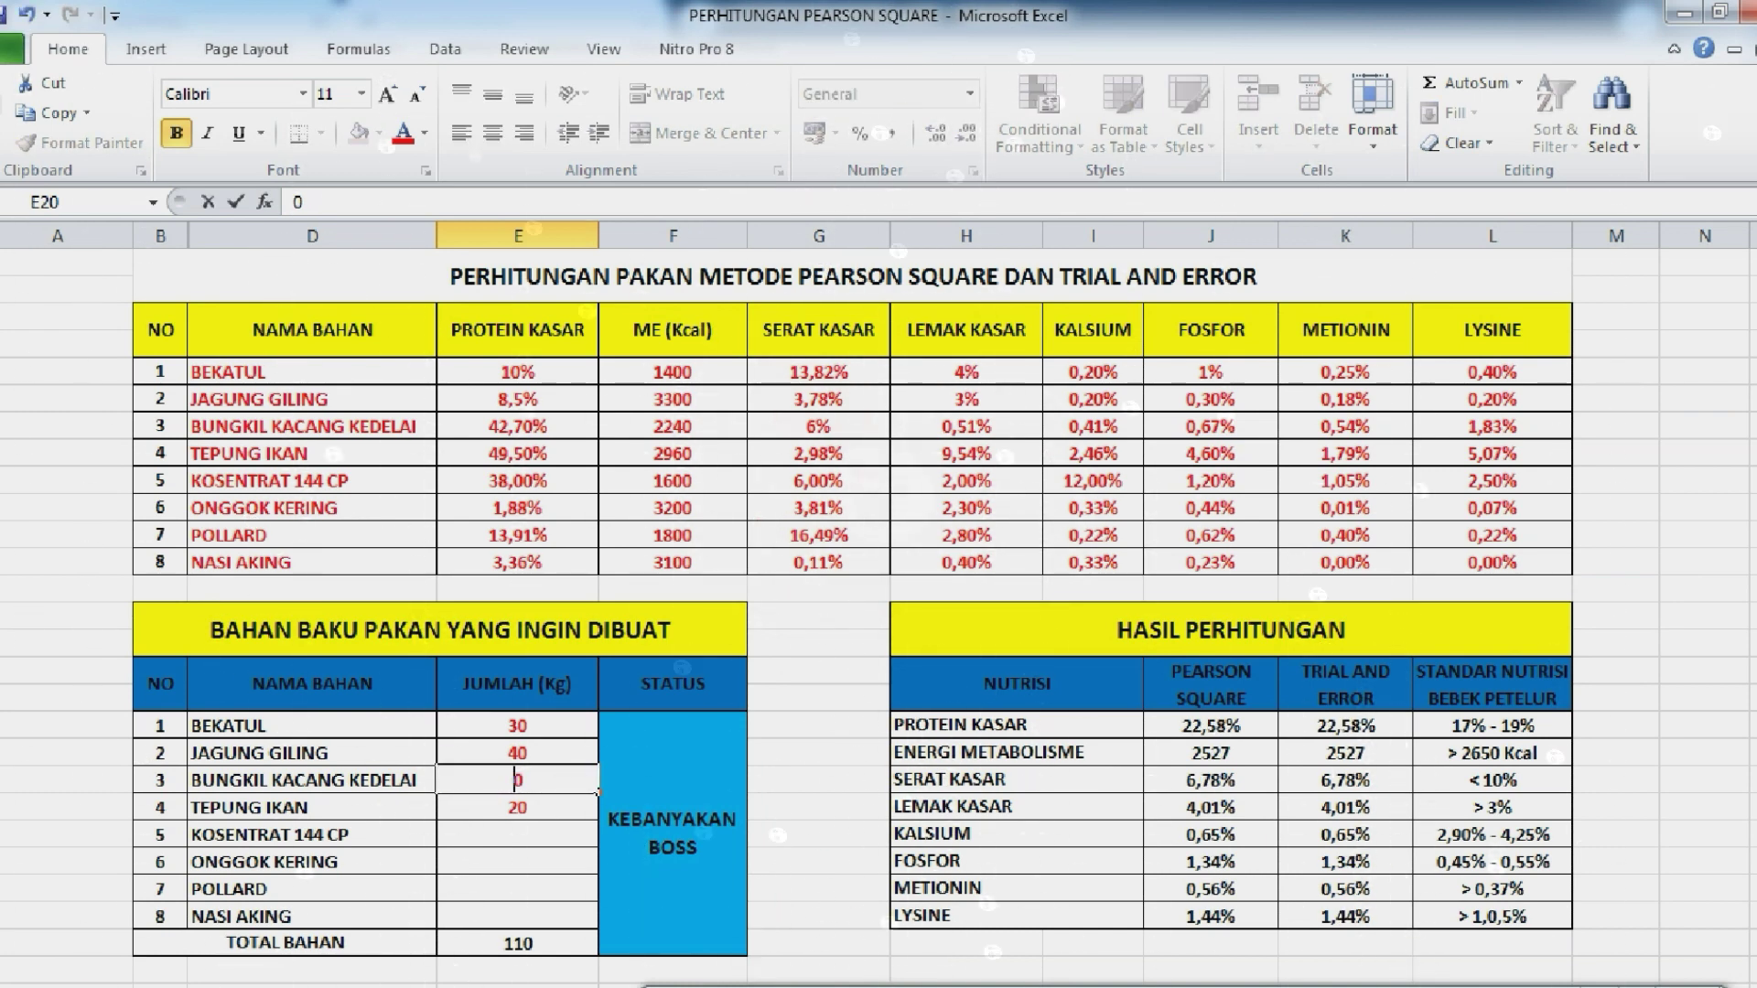
key("Return")
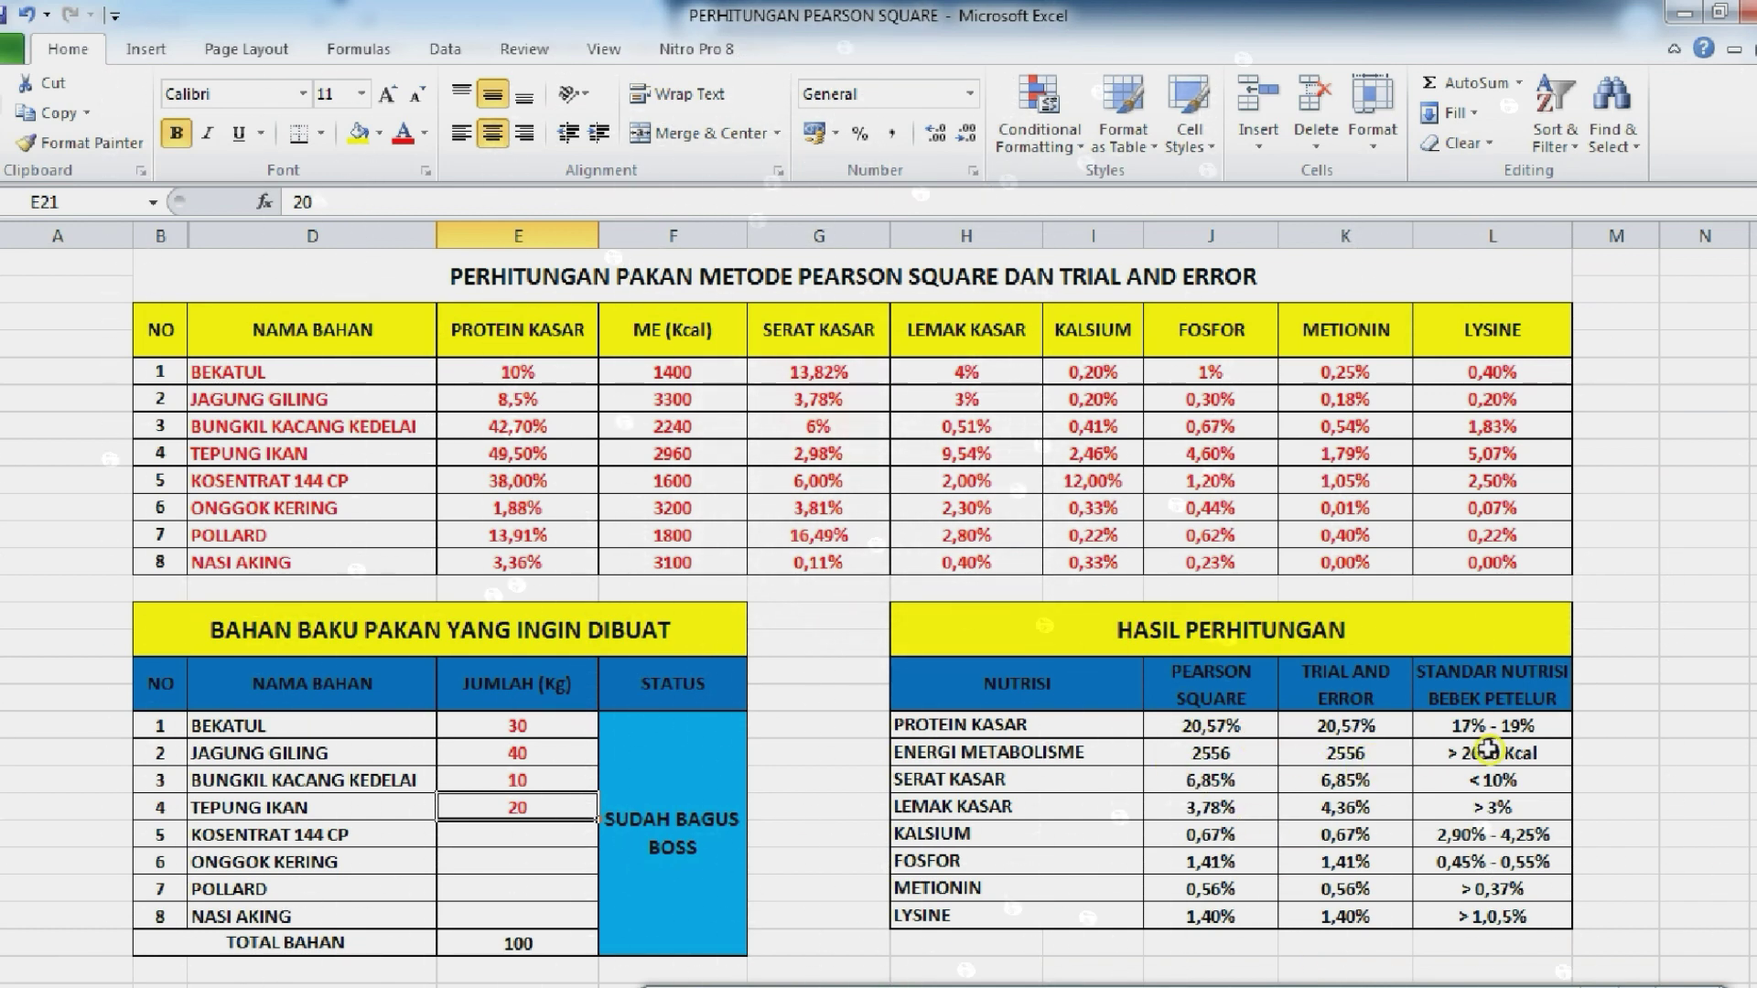
Try Bekatul 25 kg, Jagung Giling 55 kg and Tepung Ikan 10 kg
left_click(586, 727)
type("25")
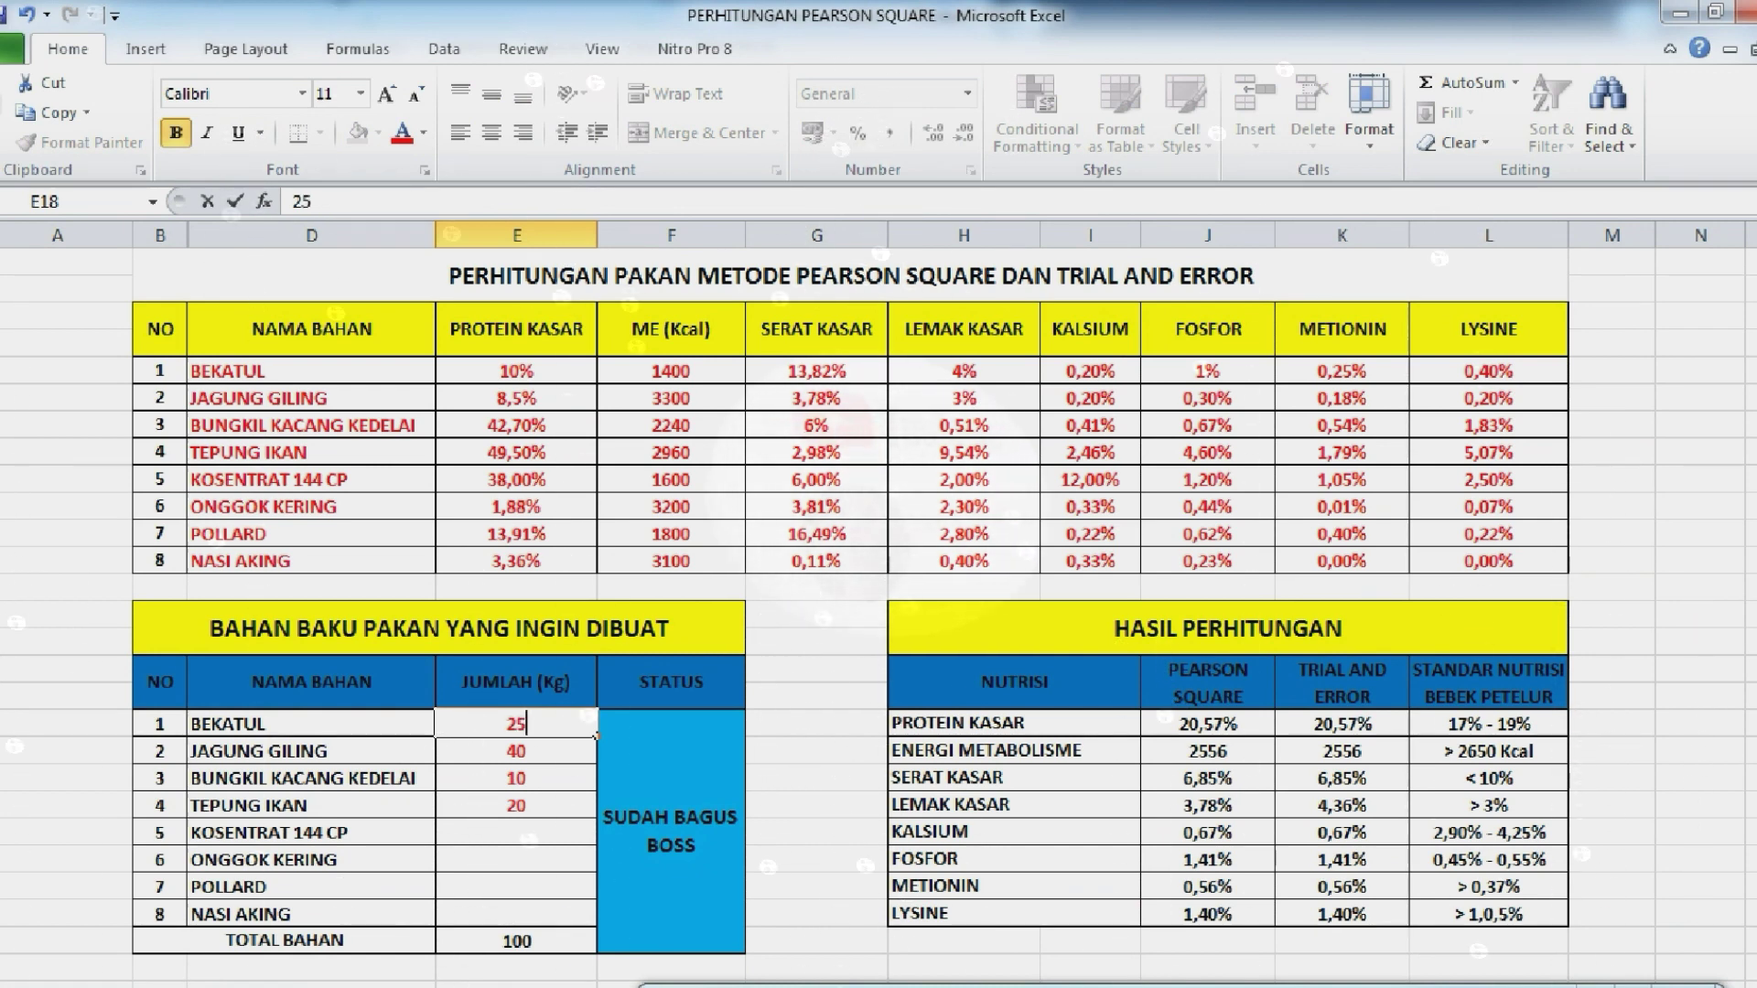
key("Return")
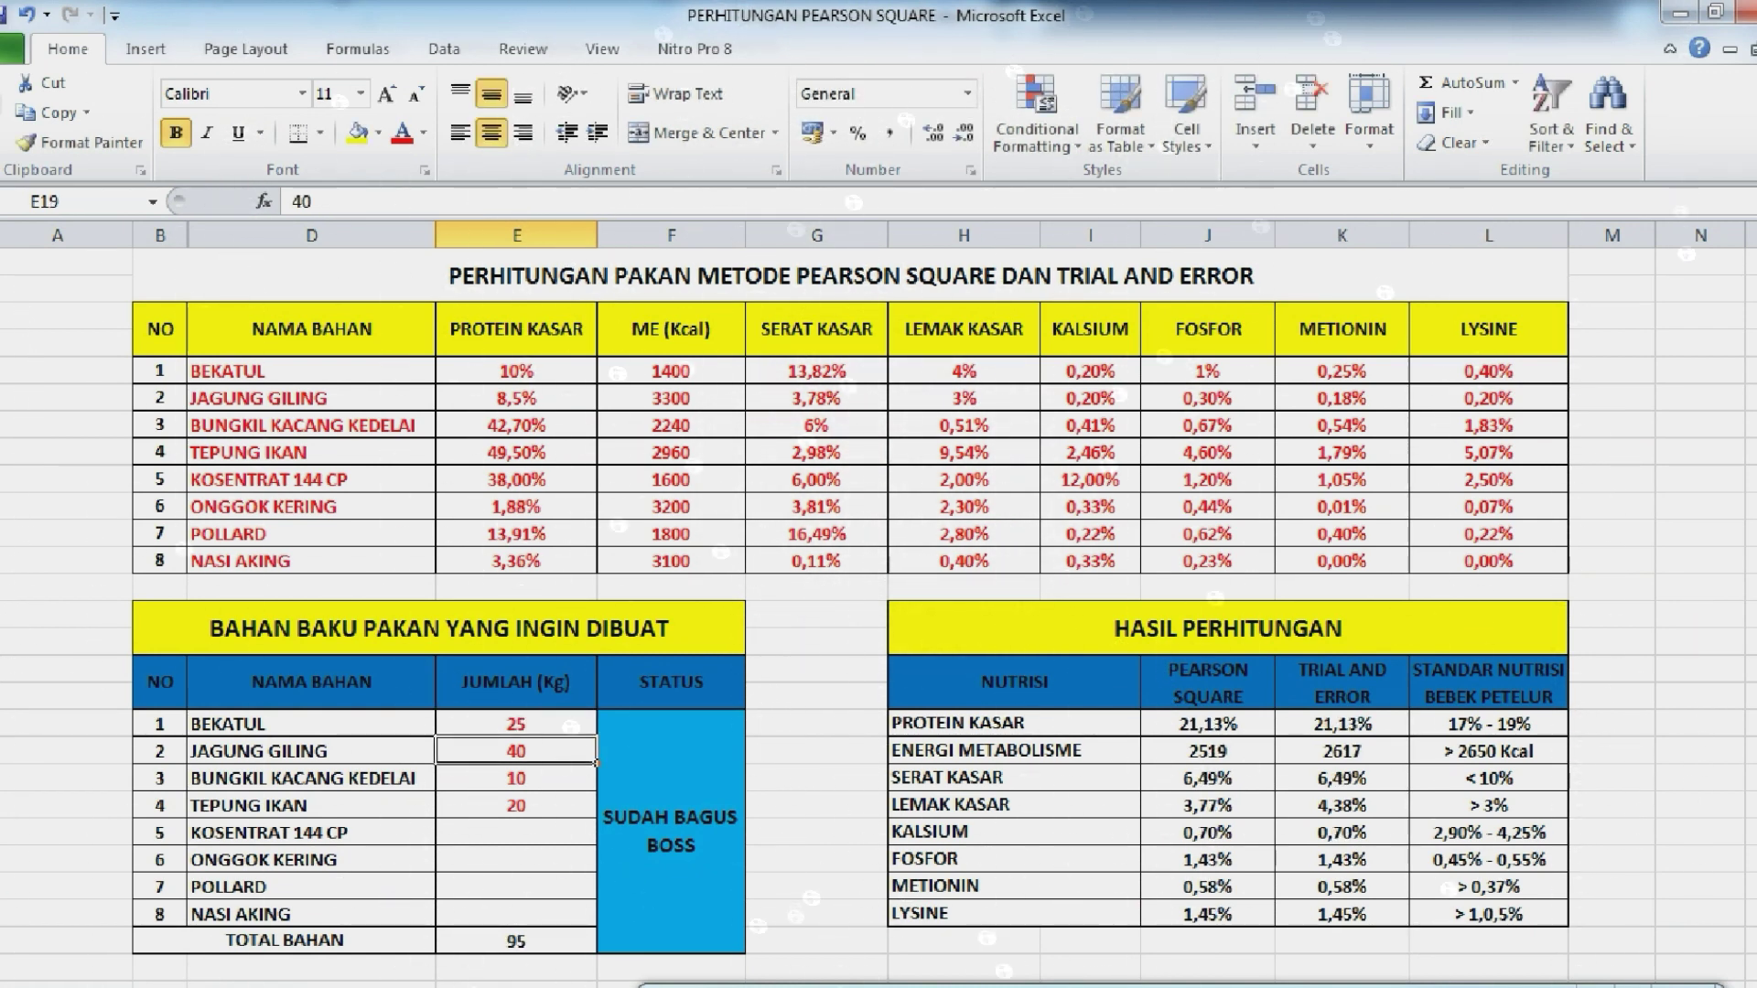
type("55")
key("Return")
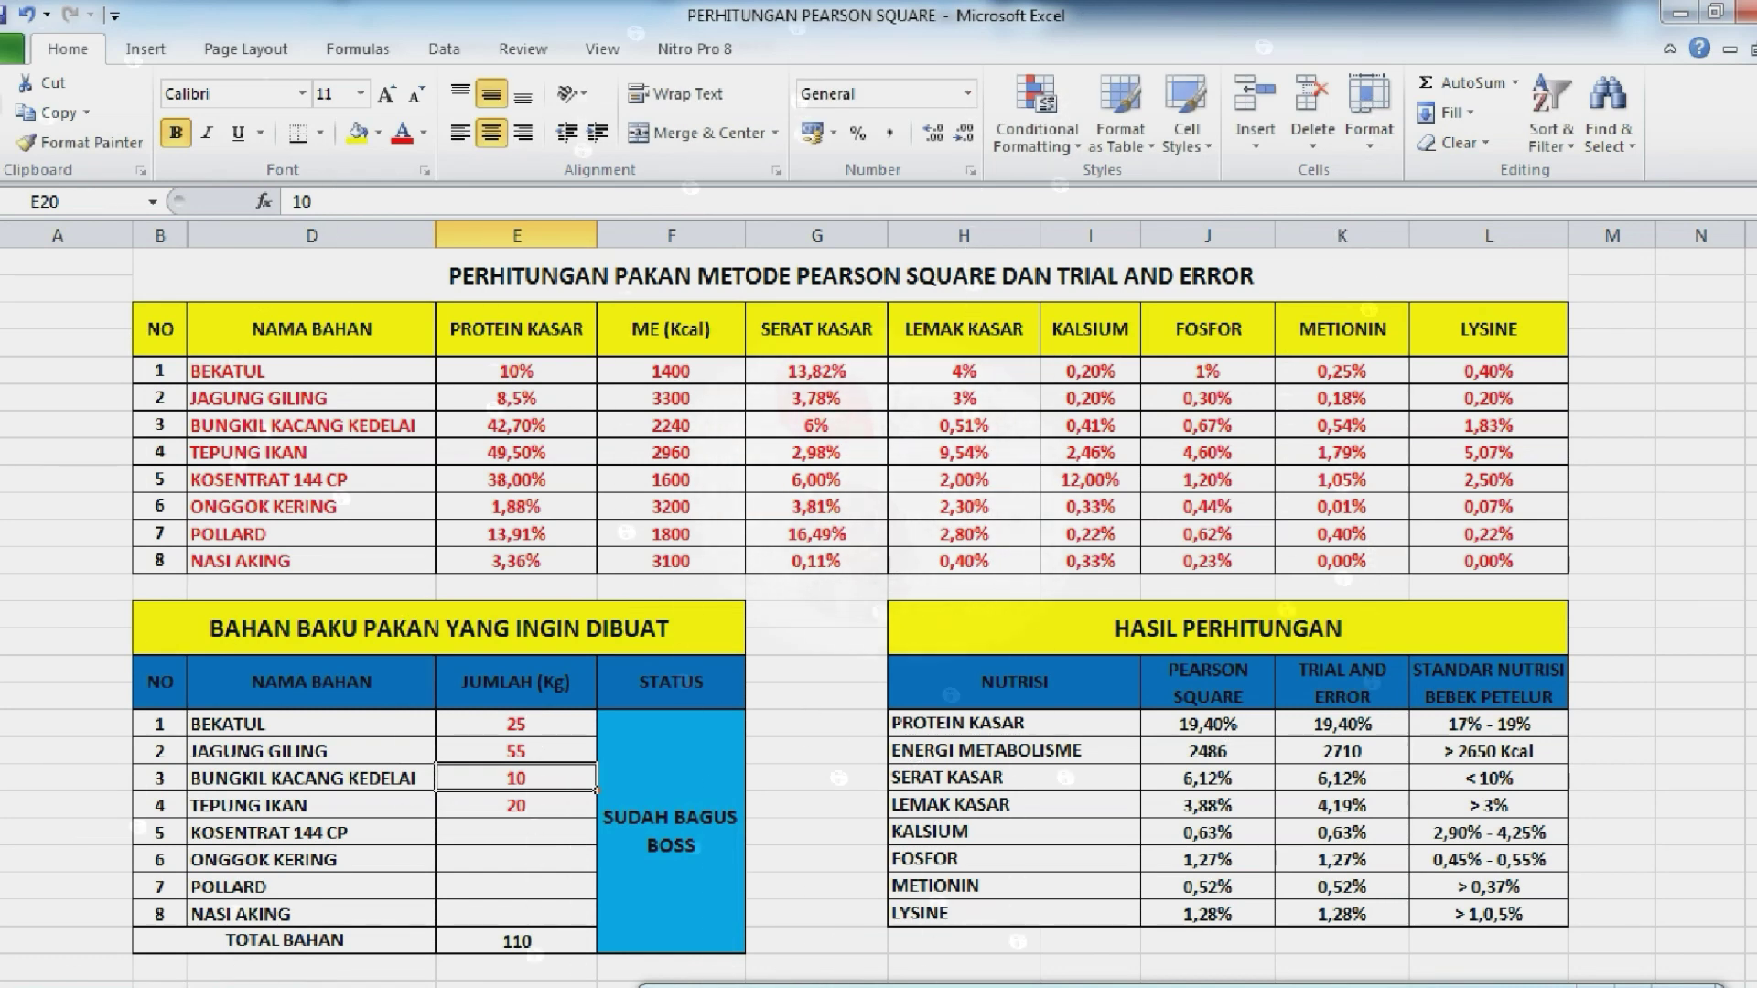
left_click(517, 805)
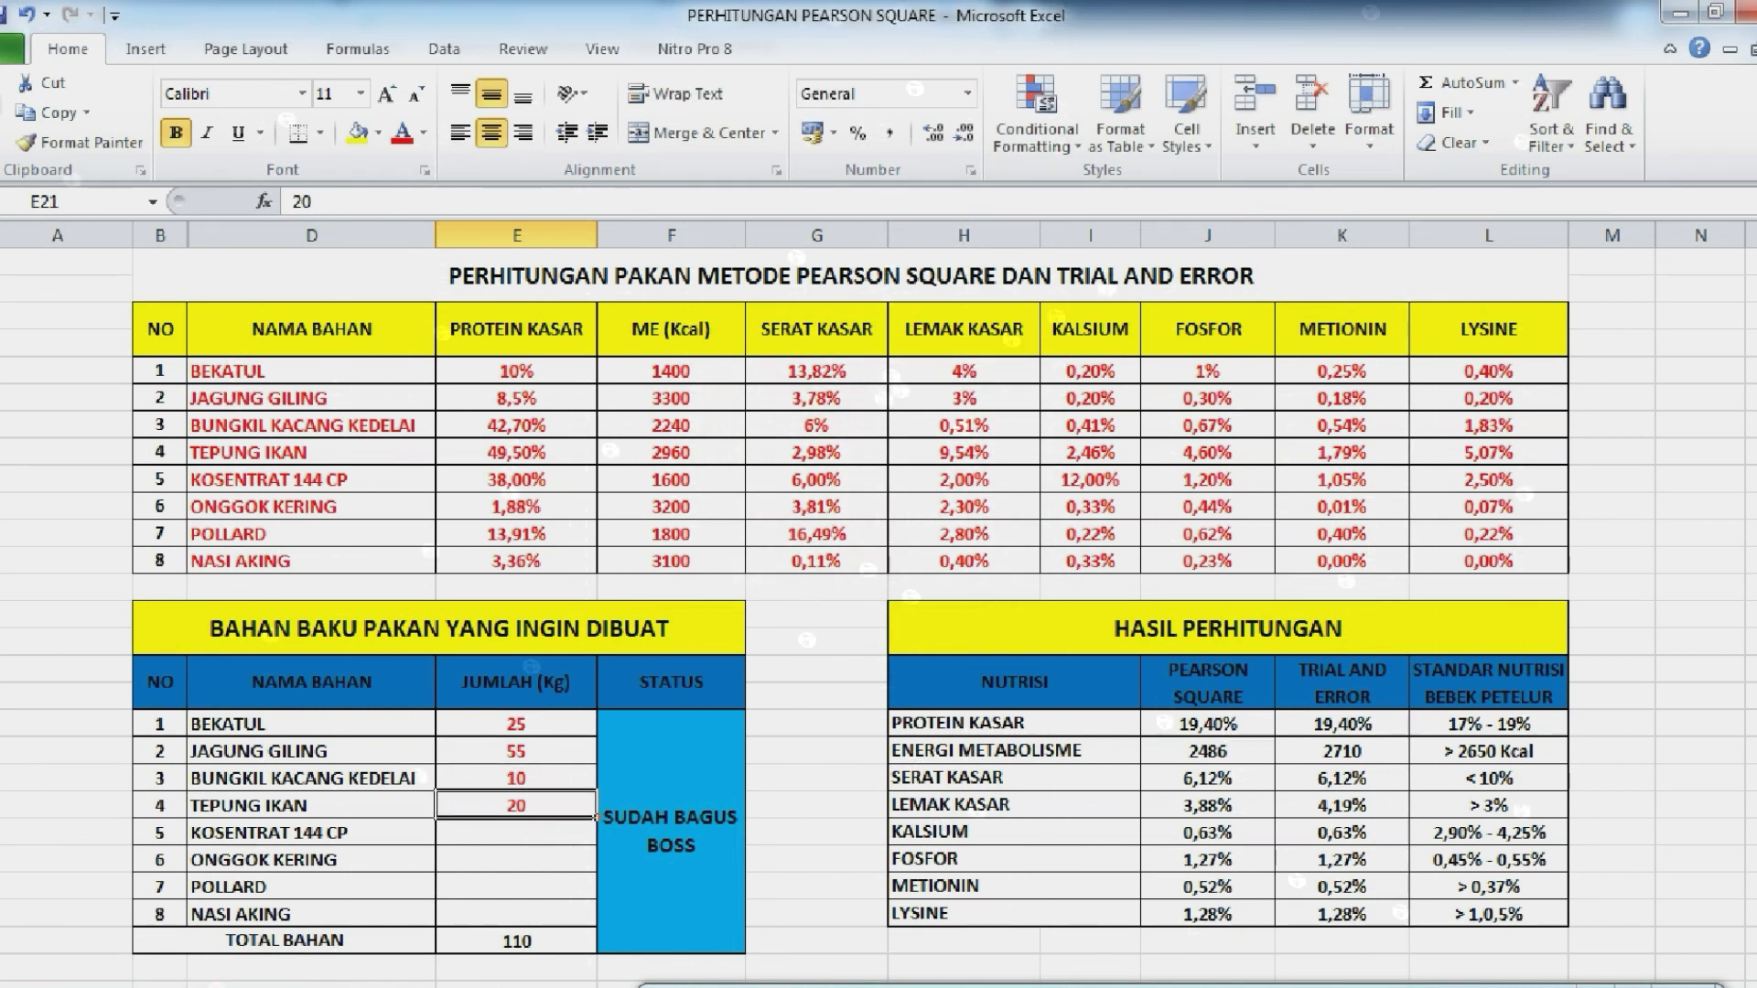
type("1")
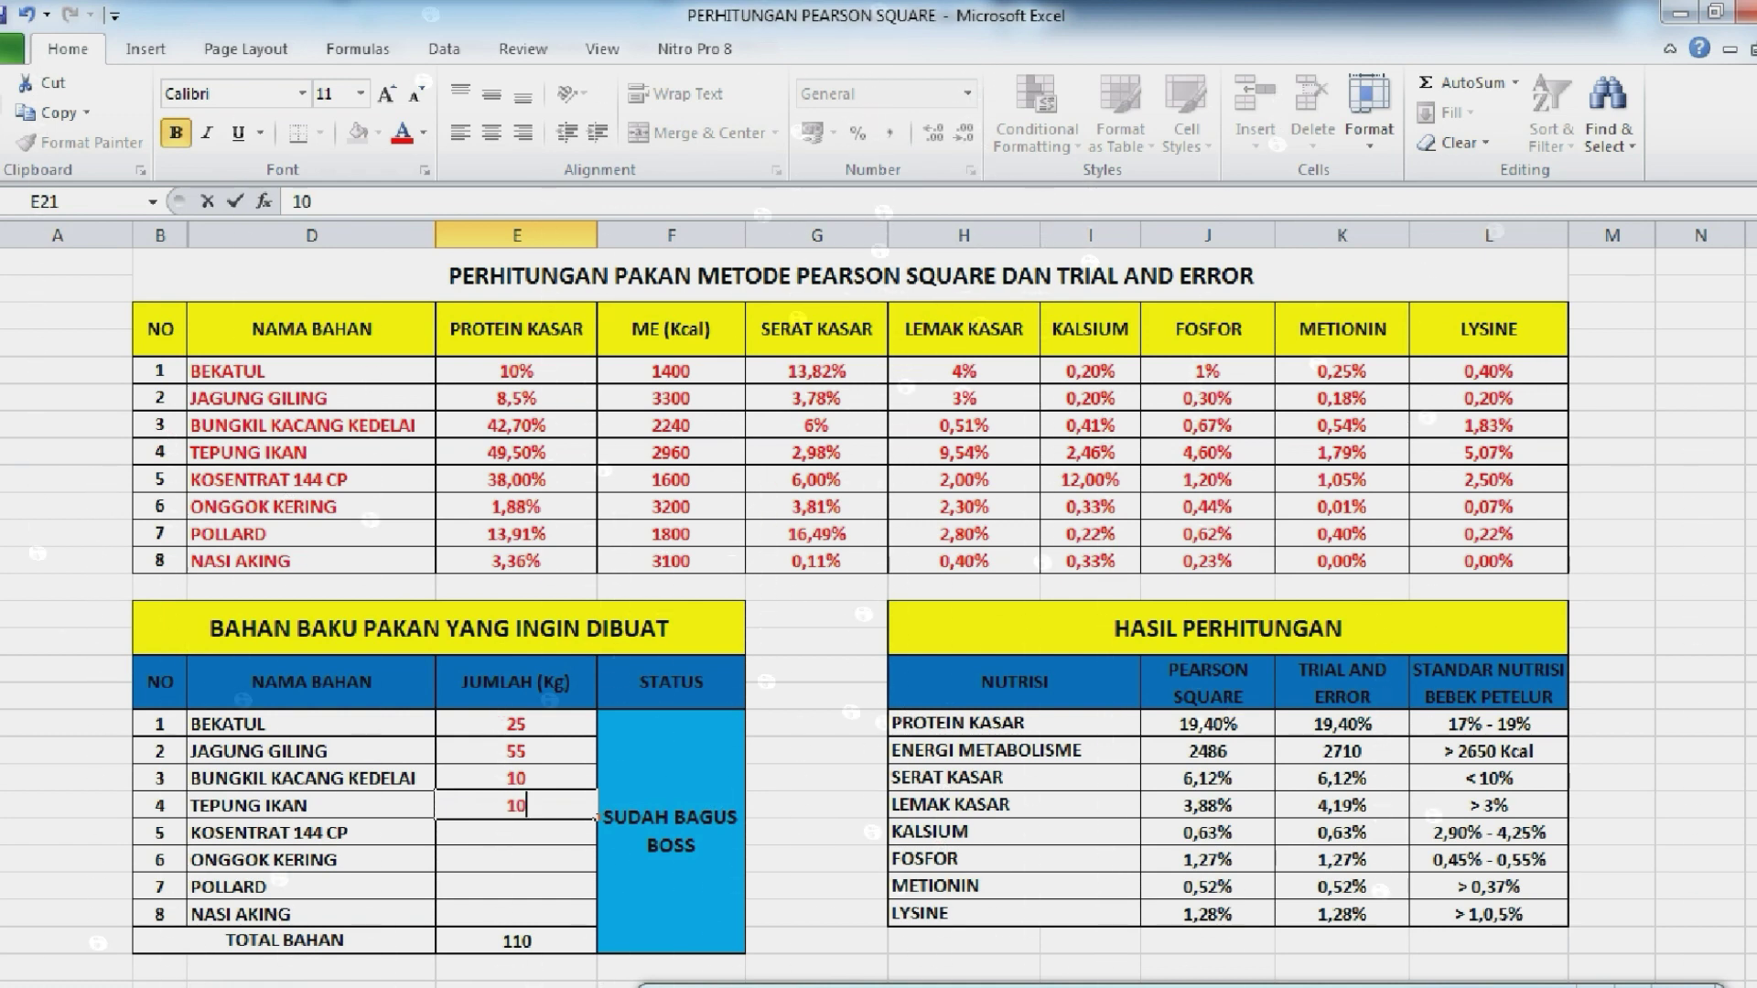
key("Return")
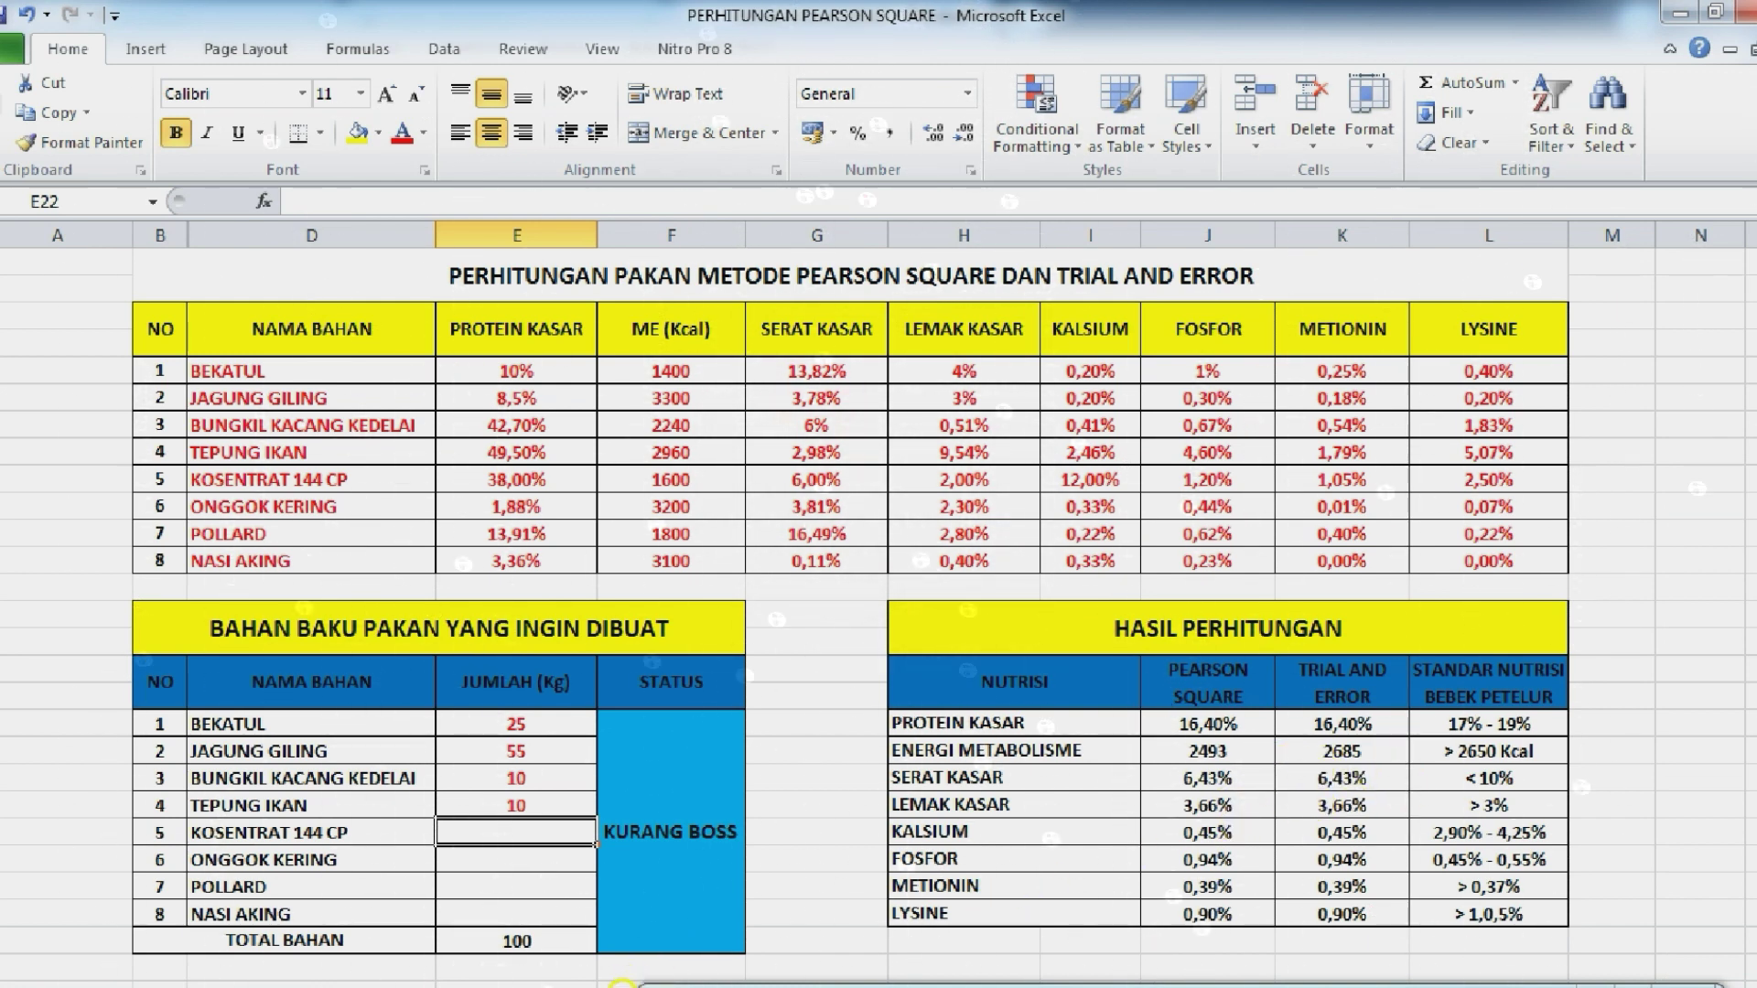
Settle on Bekatul 20 kg and Tepung Ikan 15 kg so the status reads SUDAH BAGUS BOSS
left_click(517, 724)
type("2")
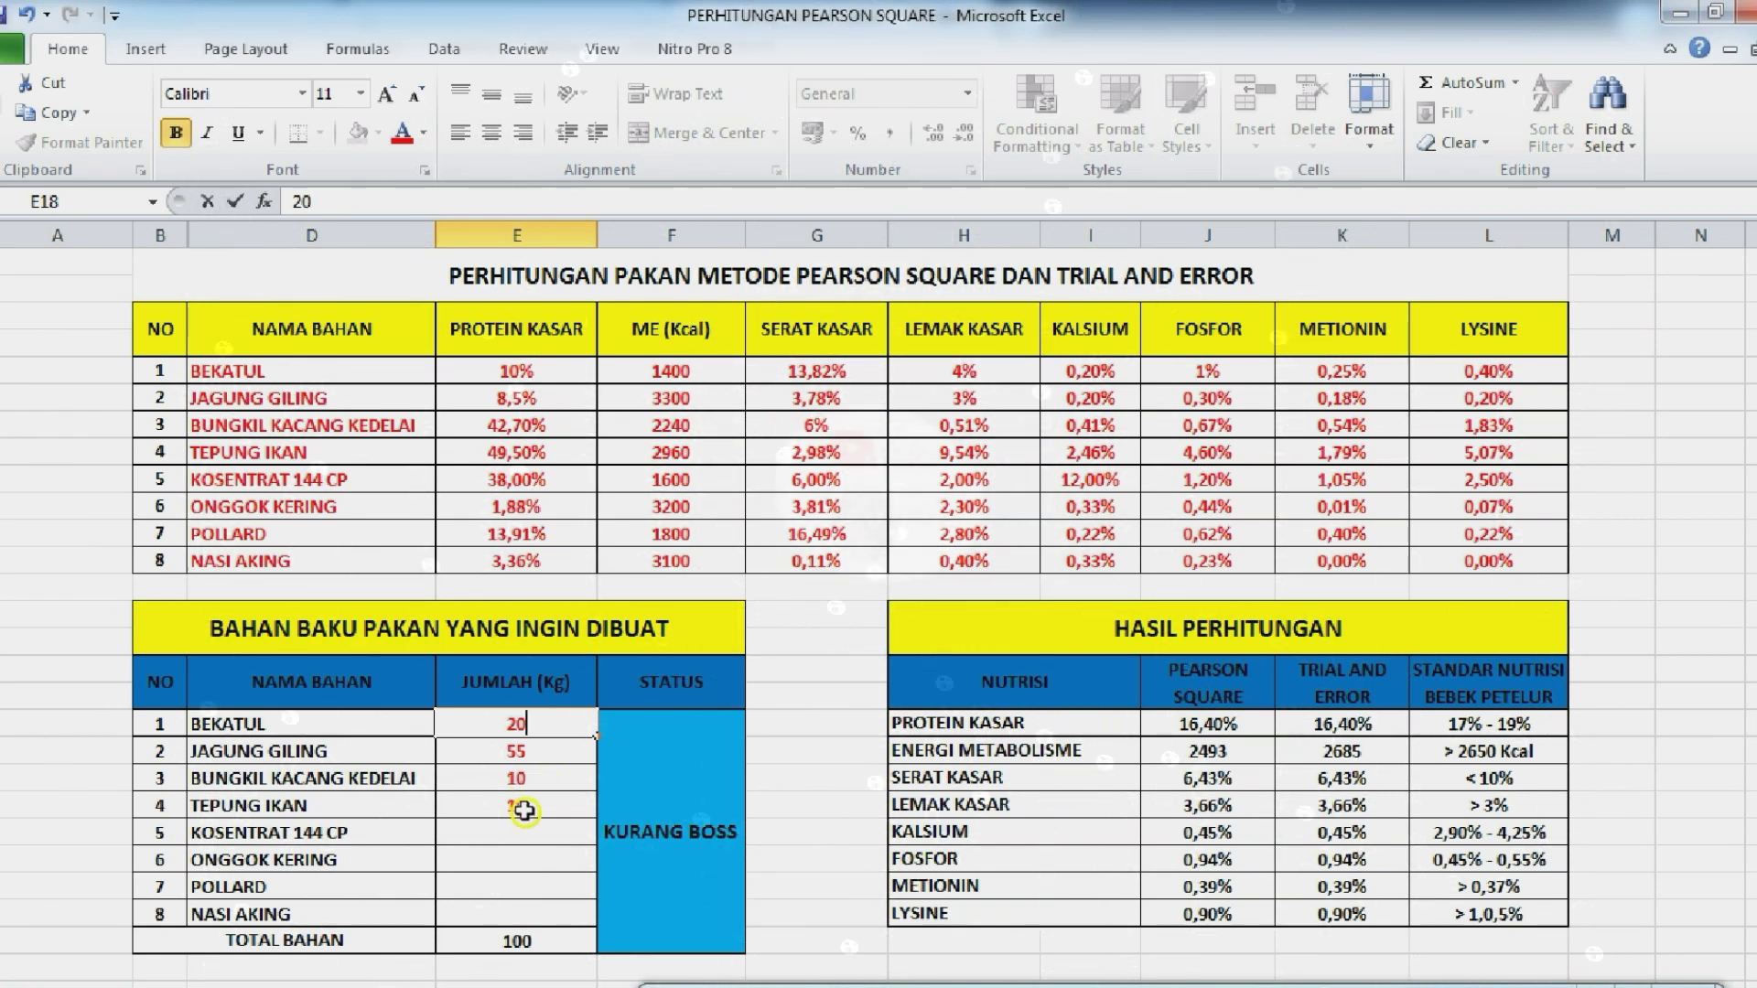
left_click(522, 804)
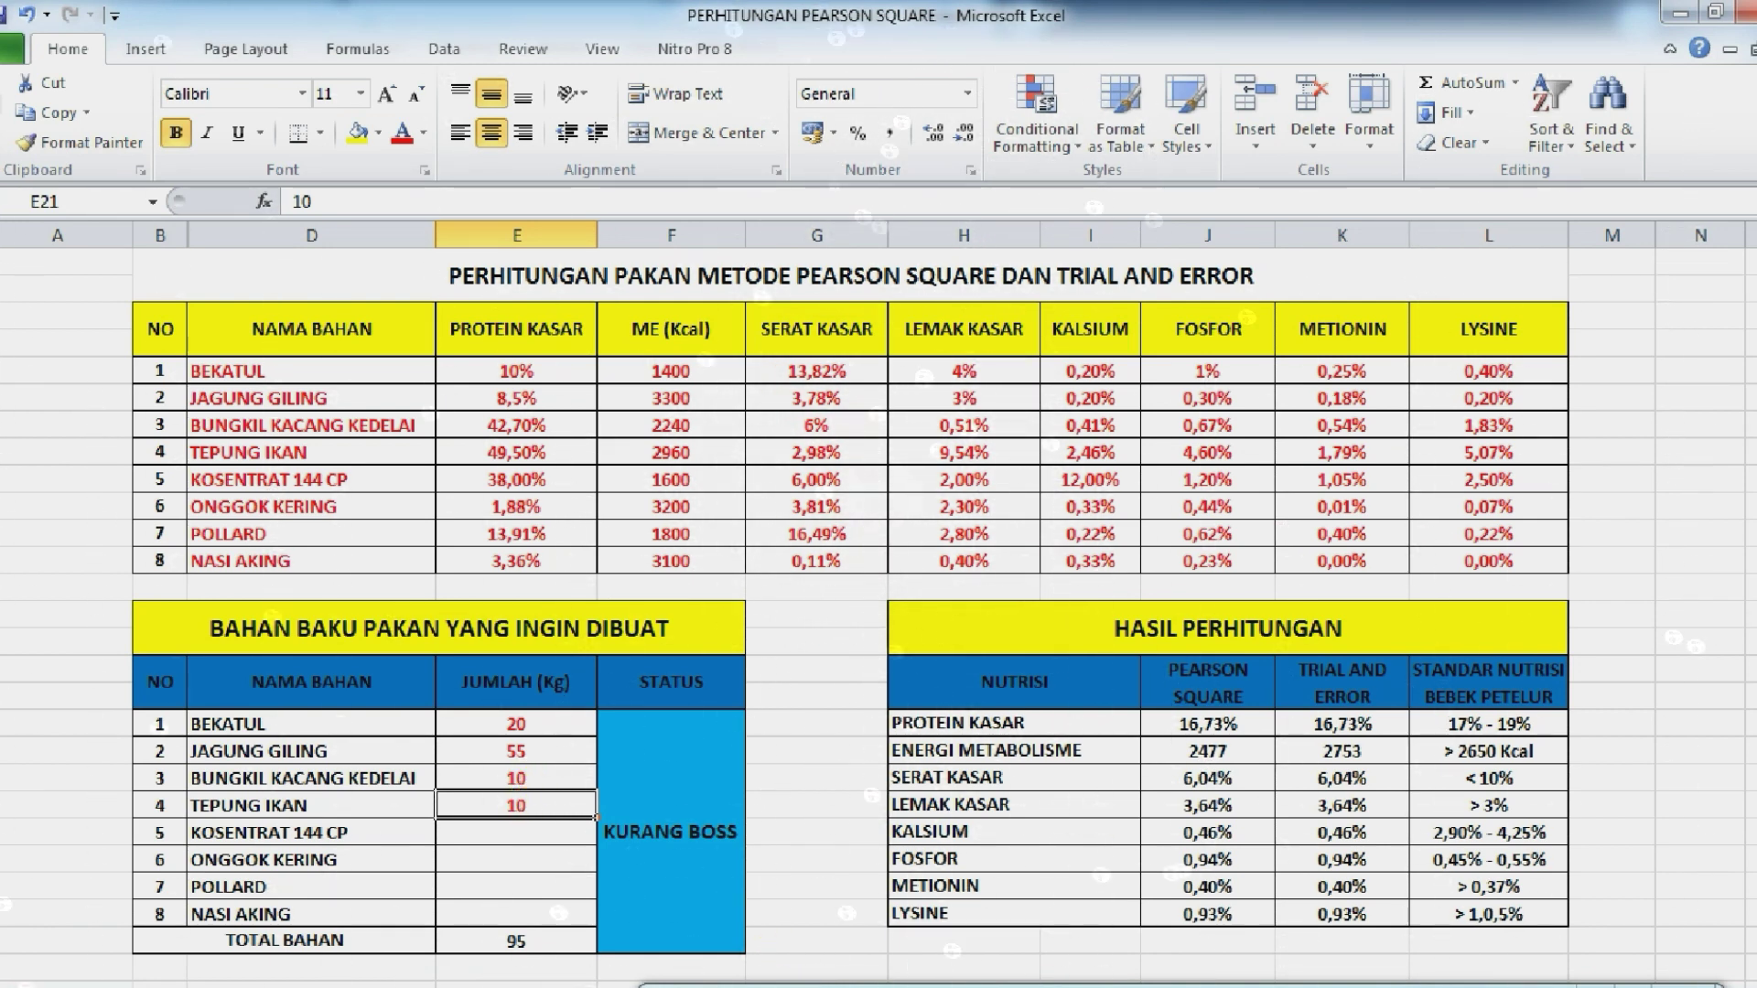
type("1")
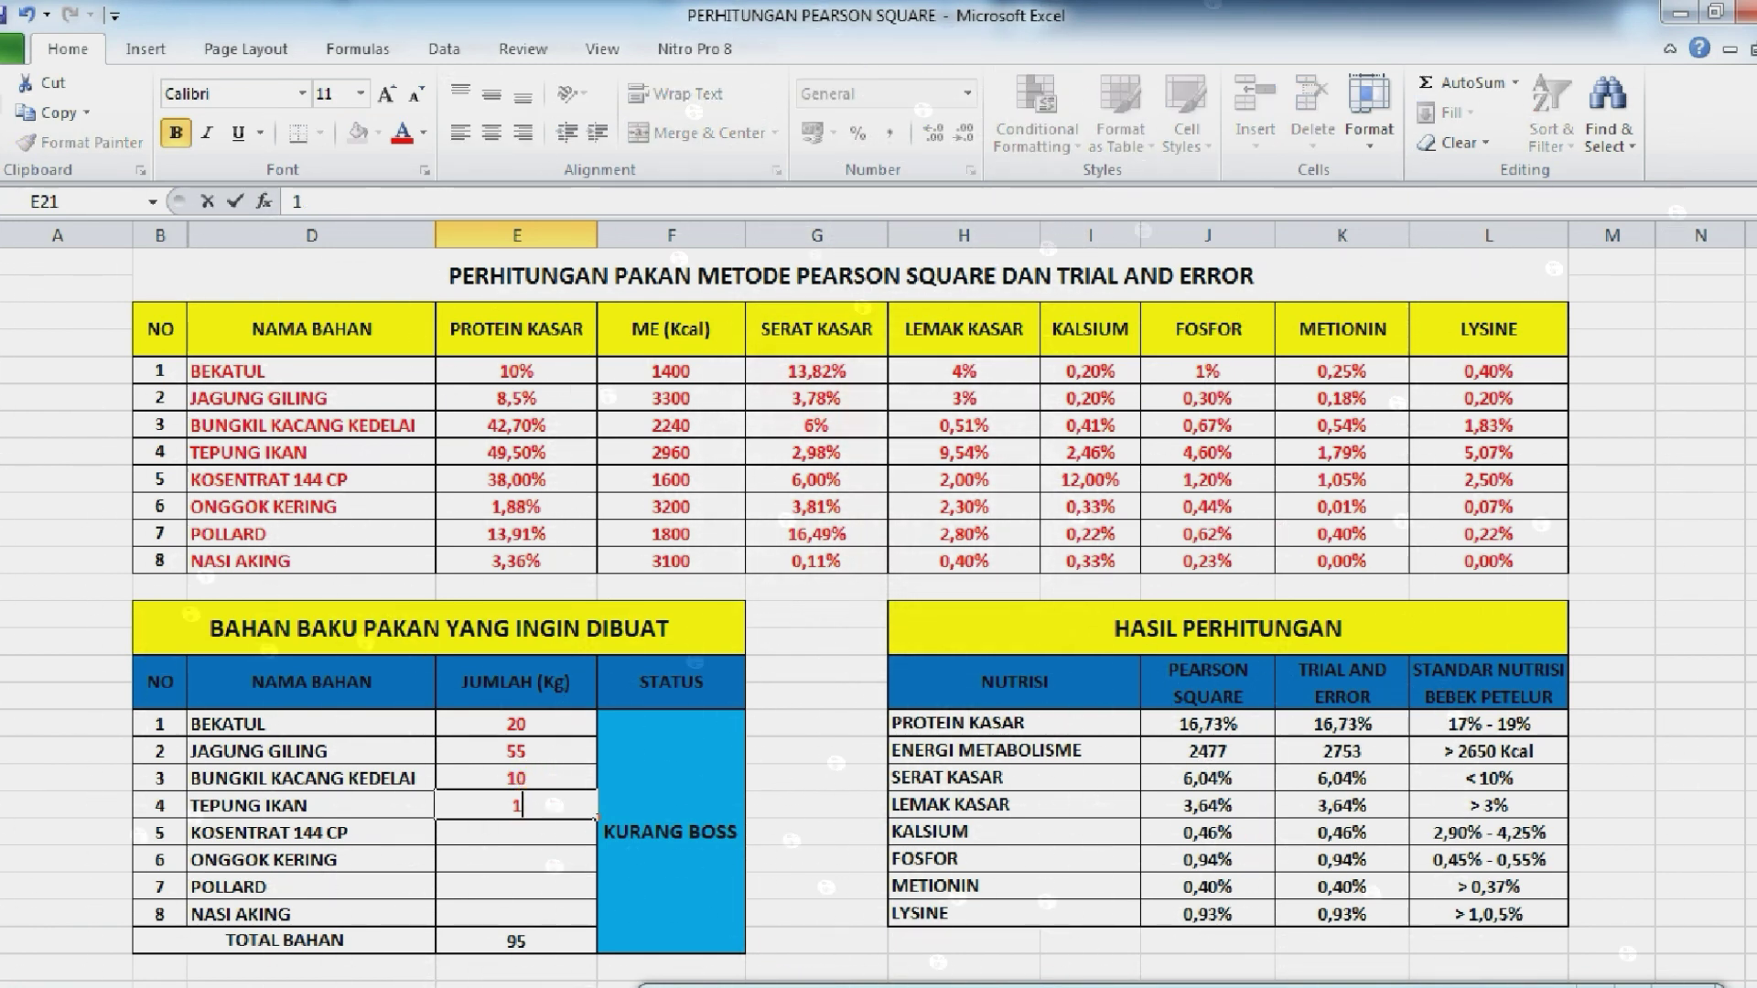
key("Return")
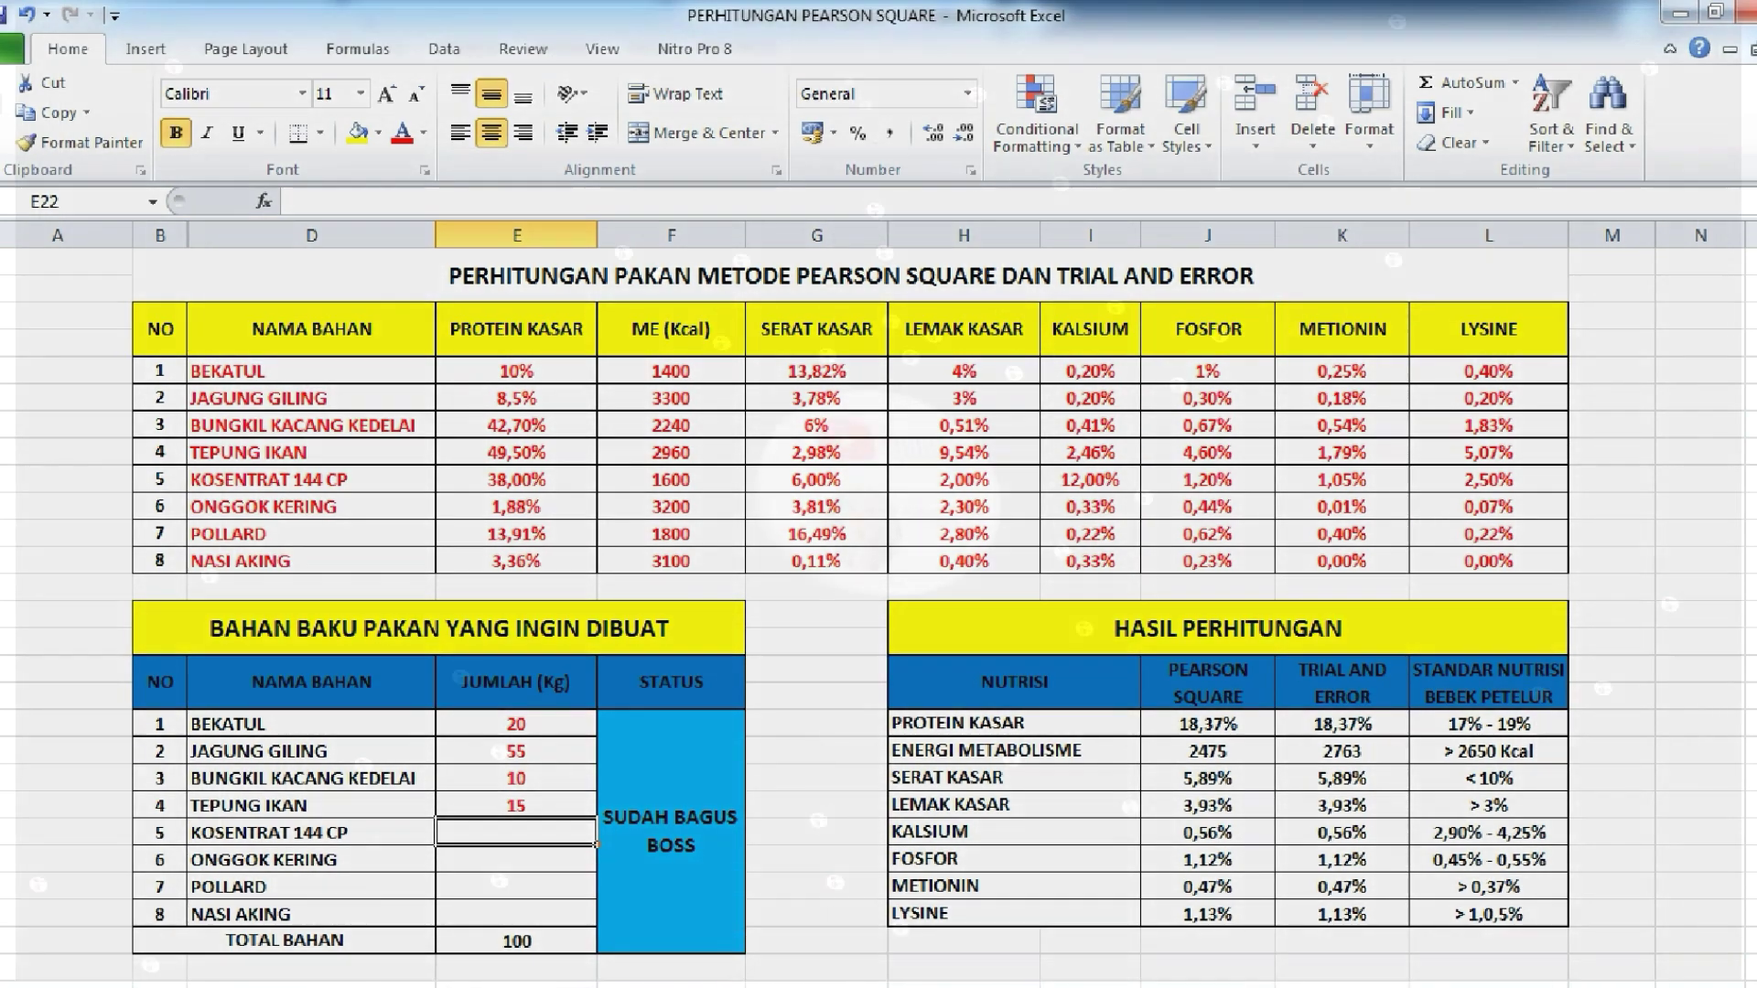
mouse_move(1746, 276)
left_mouse_down()
mouse_move(1746, 406)
mouse_move(1746, 386)
left_mouse_up()
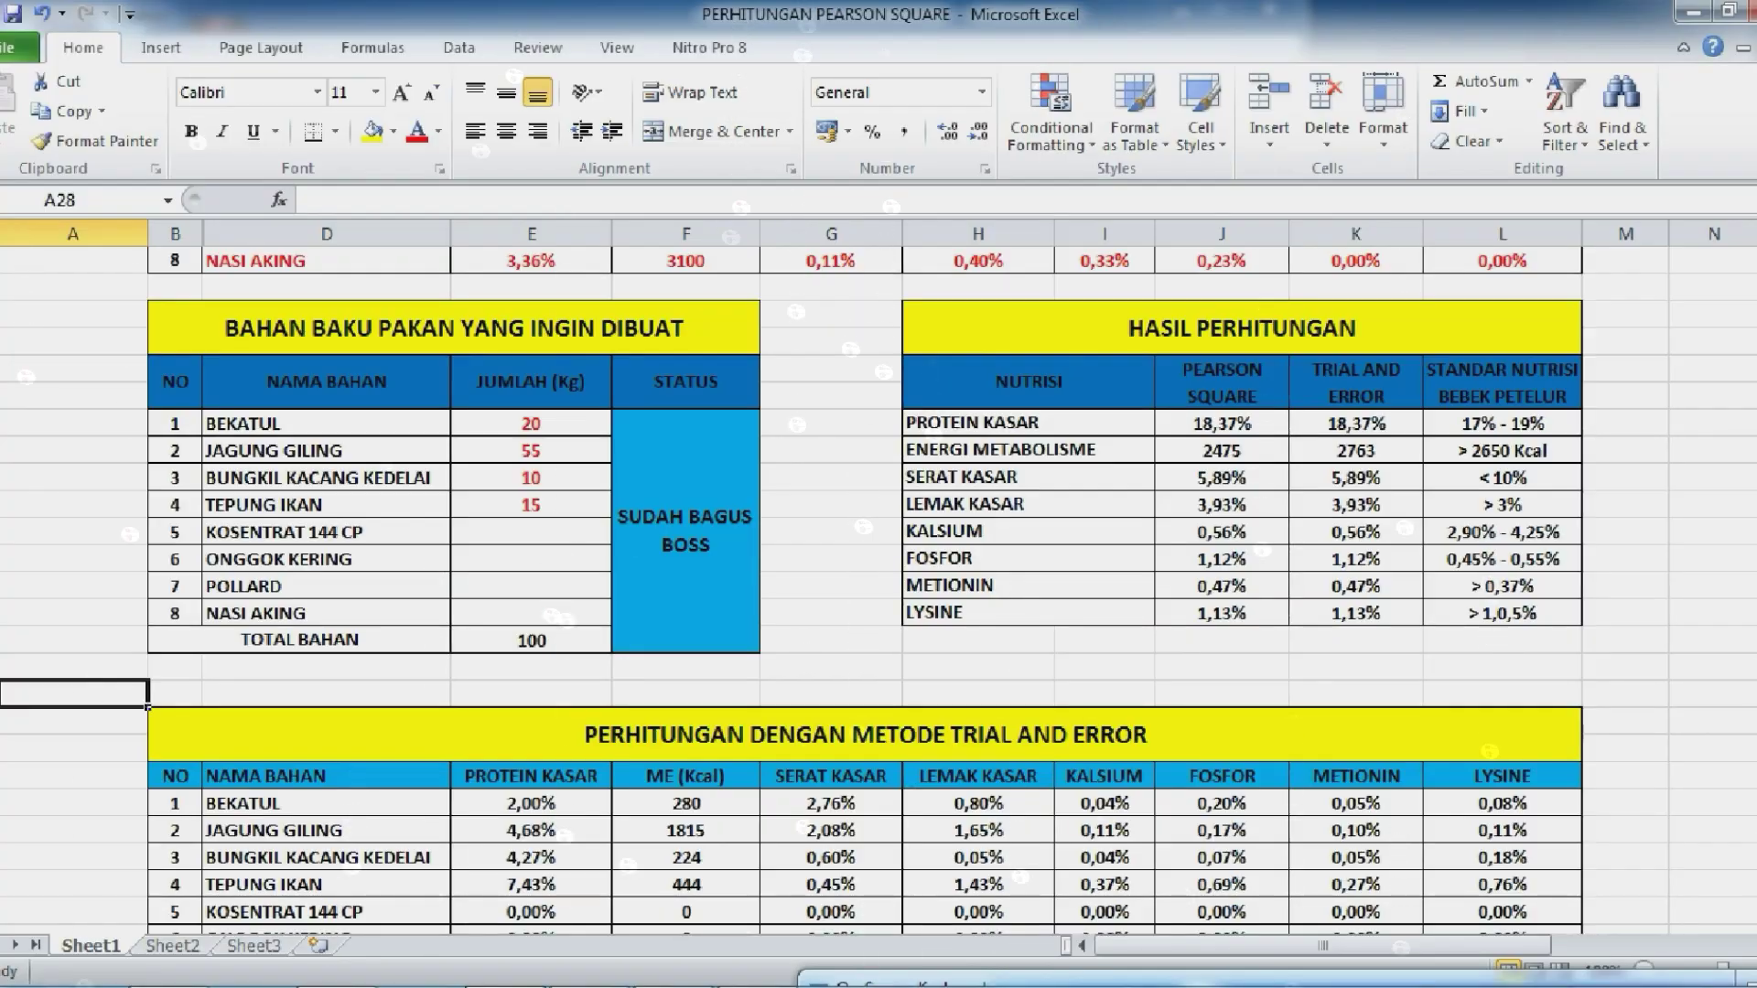
Set the ingredient minimum percentages to 20, 55, 10 and 15 and formulate the ration
left_click(334, 320)
type("20")
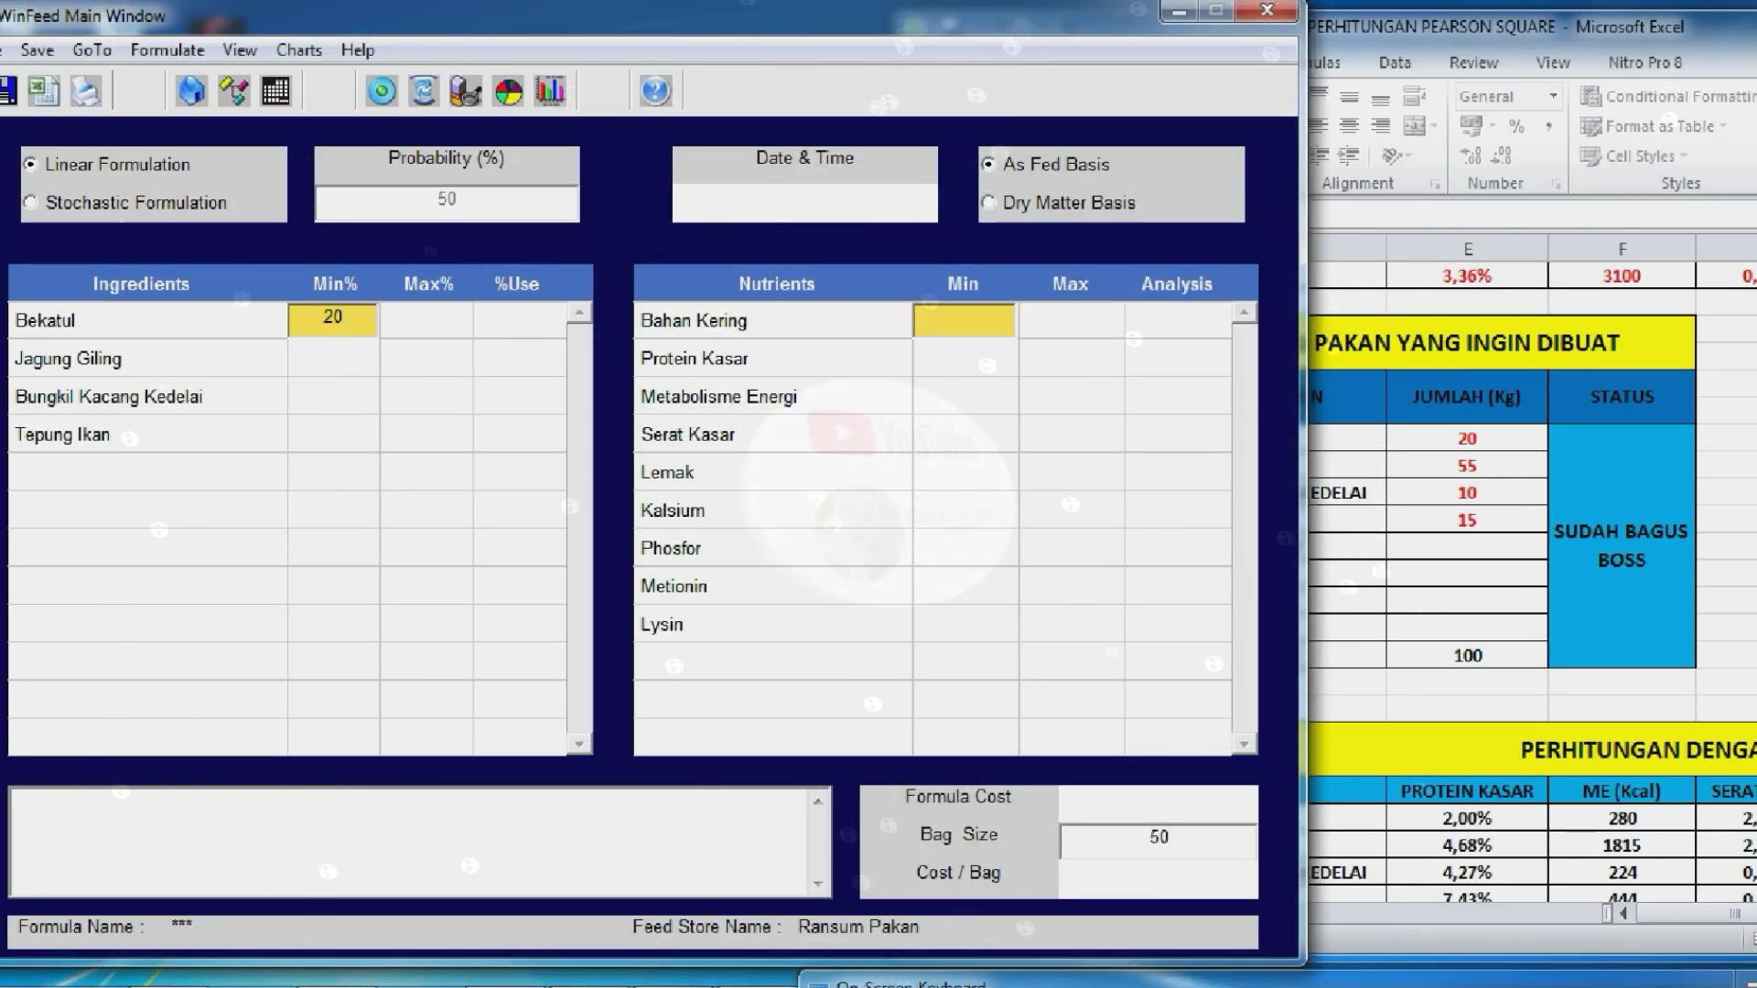
left_click(347, 364)
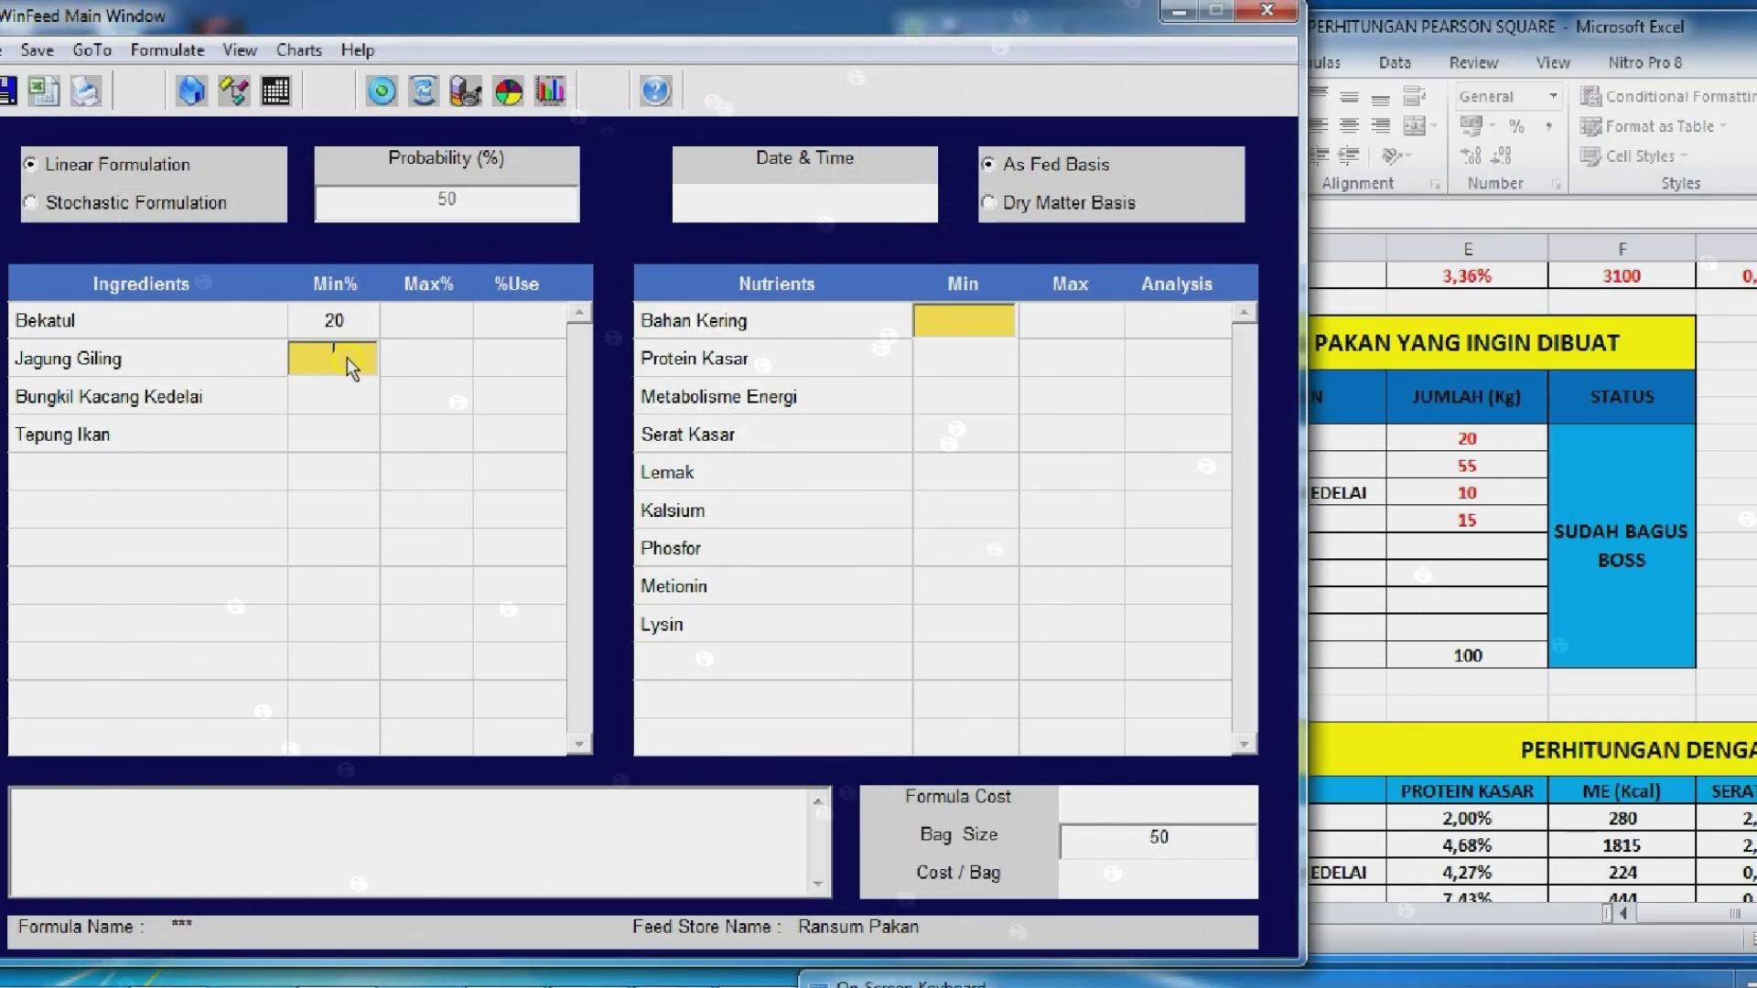
type("55")
key("Down")
type("10")
key("Down")
type("15")
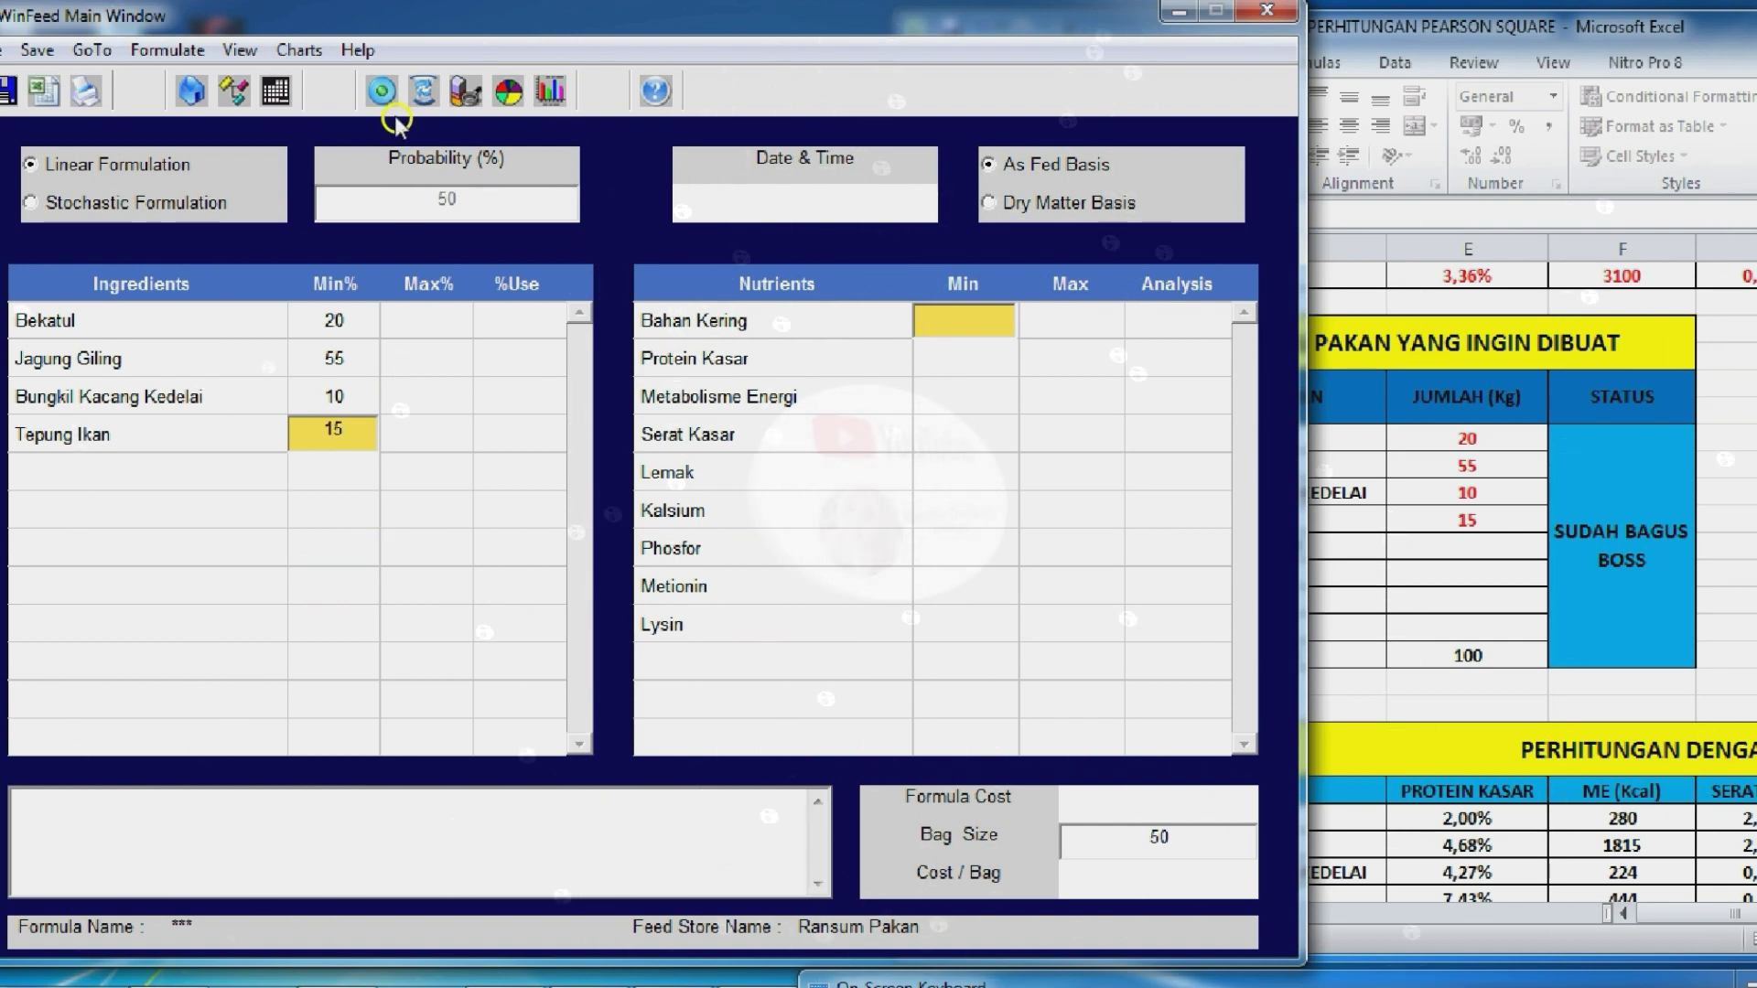
left_click(382, 92)
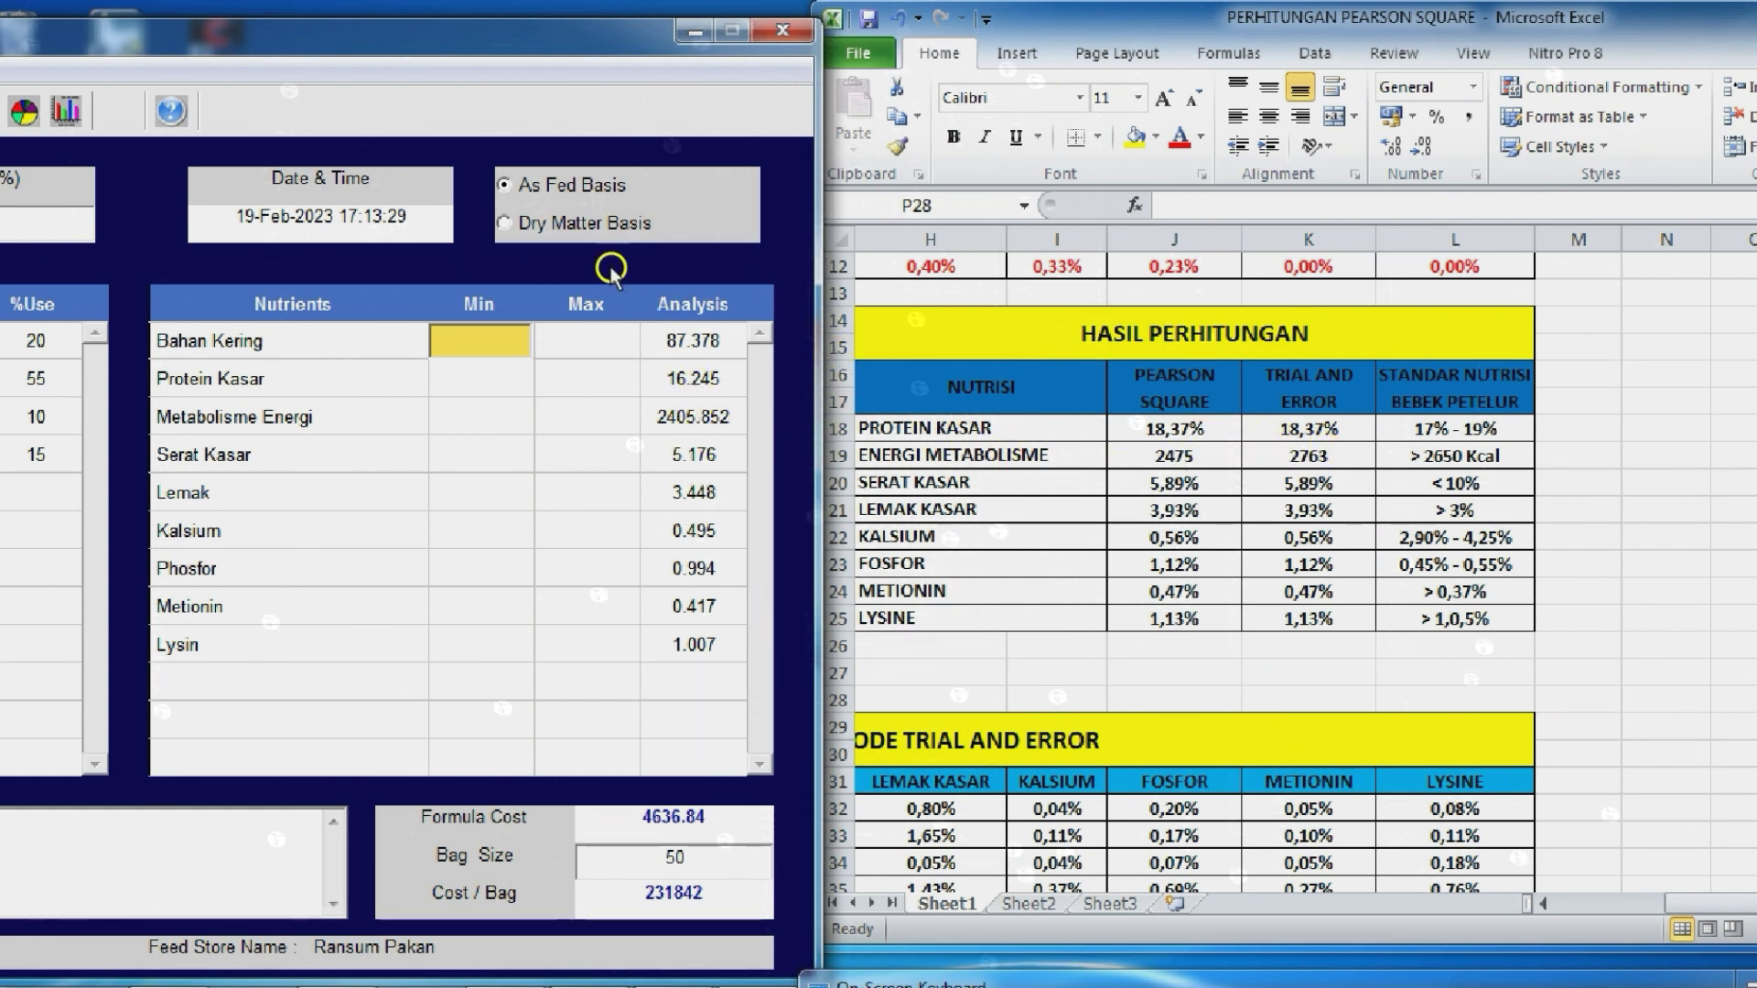
Reformulate on Dry Matter Basis, then bring the Excel workbook back full screen
left_click(506, 225)
left_click_drag(205, 42, 352, 41)
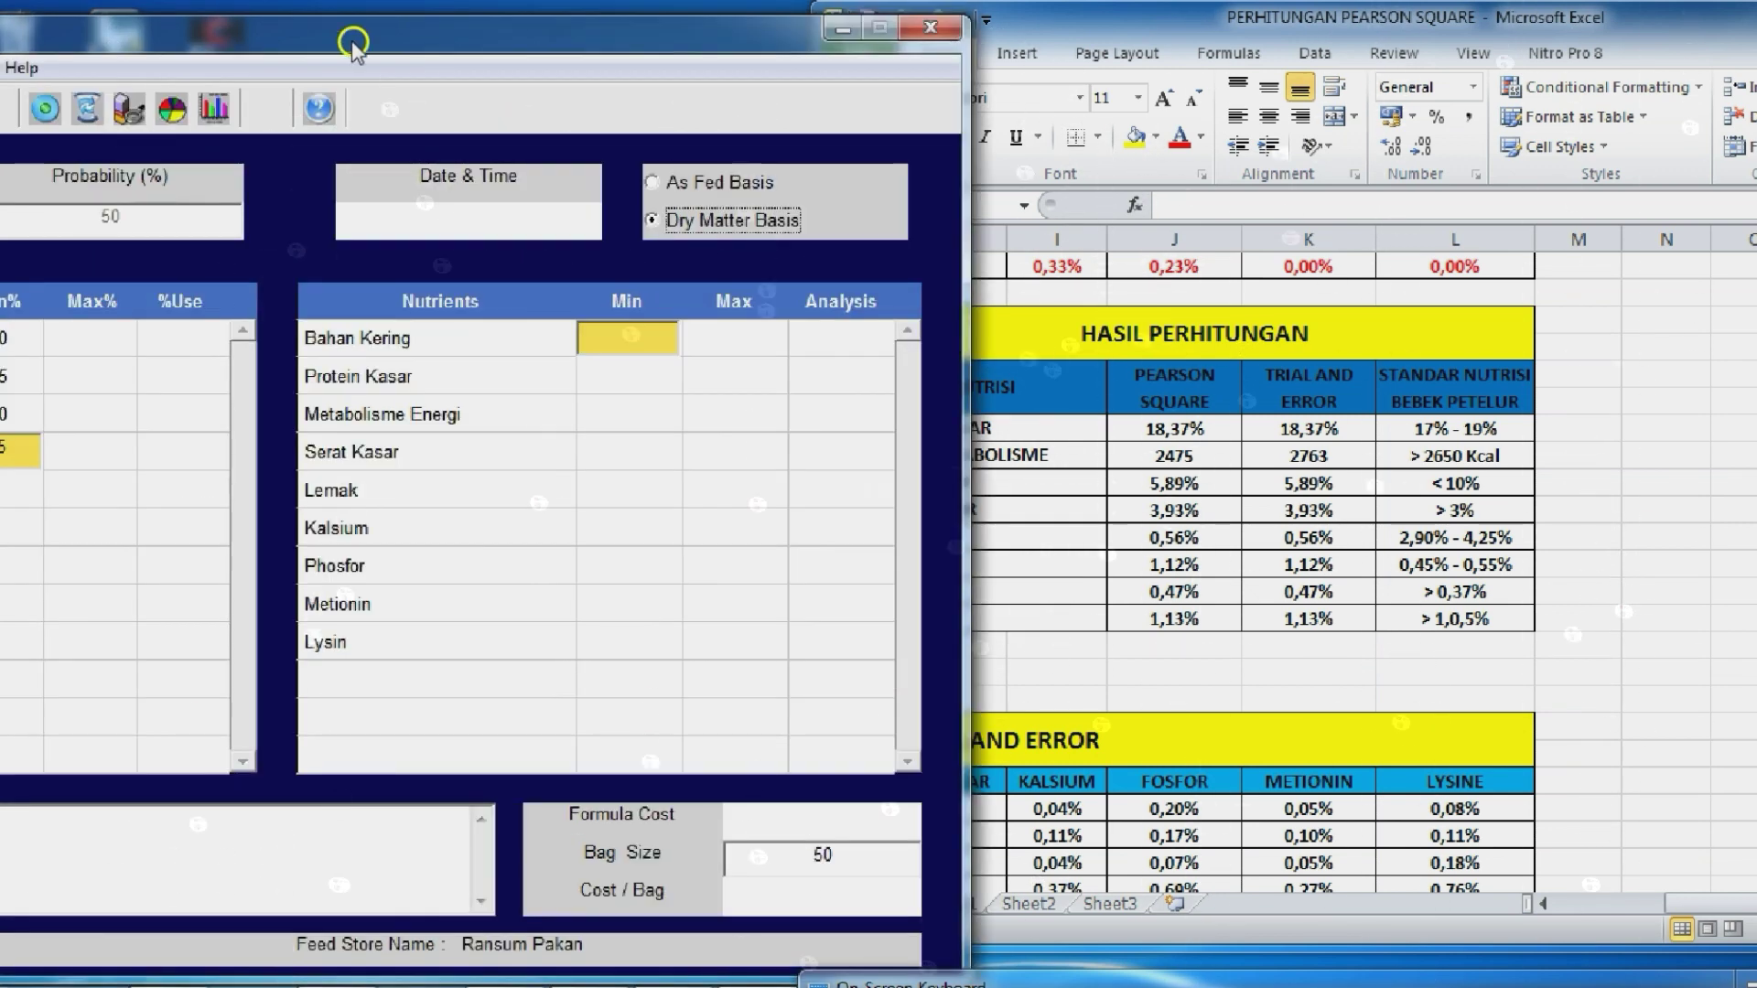
left_click(43, 108)
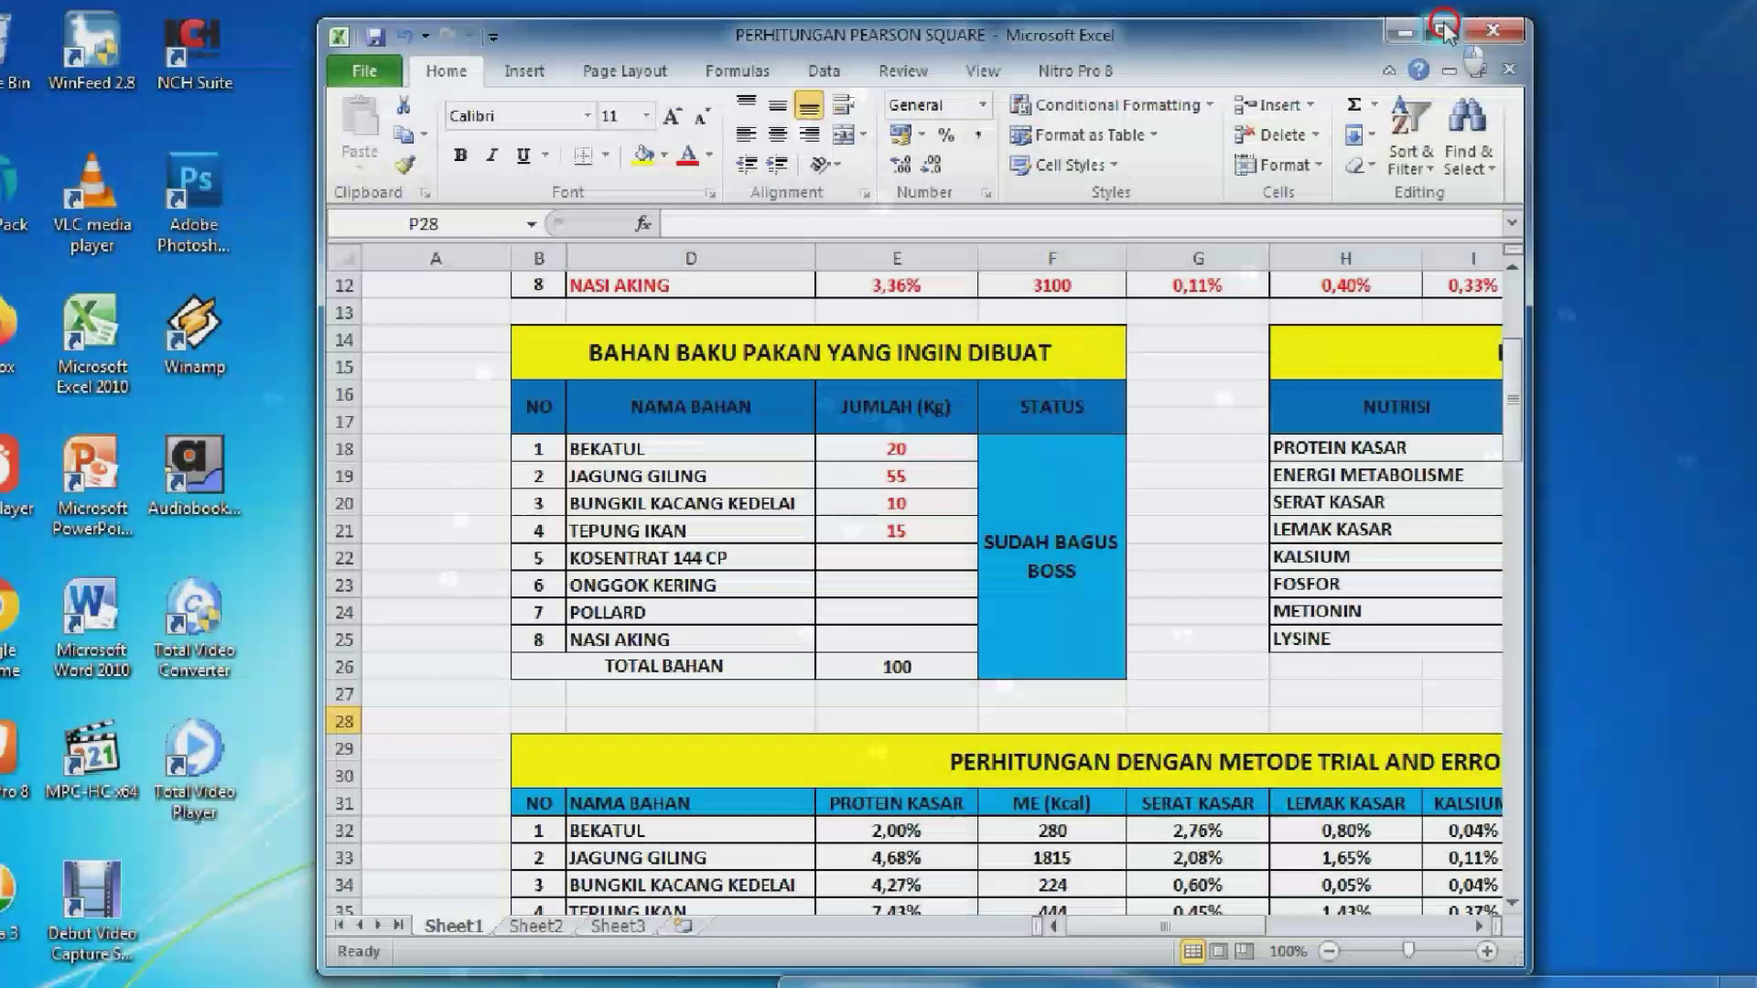
double_click(1443, 21)
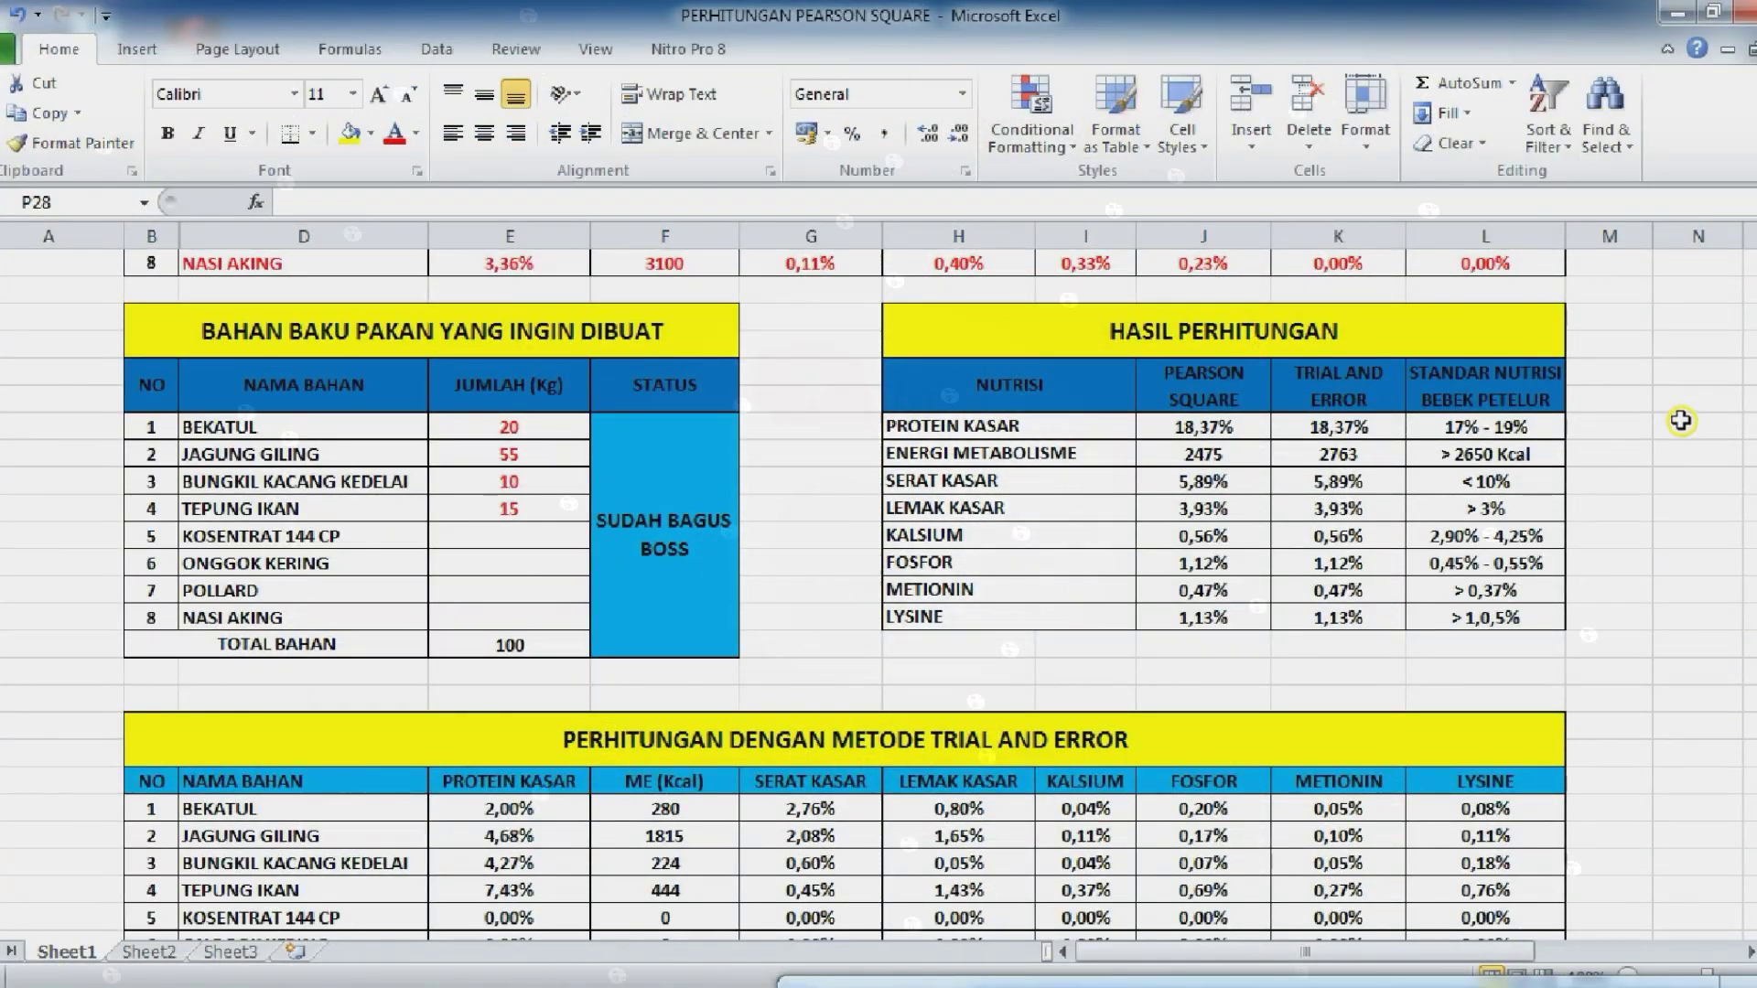
scroll(916, 549, "up", 1)
Open the PERHITUNGAN PEARSON SQUARE workbook from the Drive's recently opened list
scroll(915, 549, "up", 2)
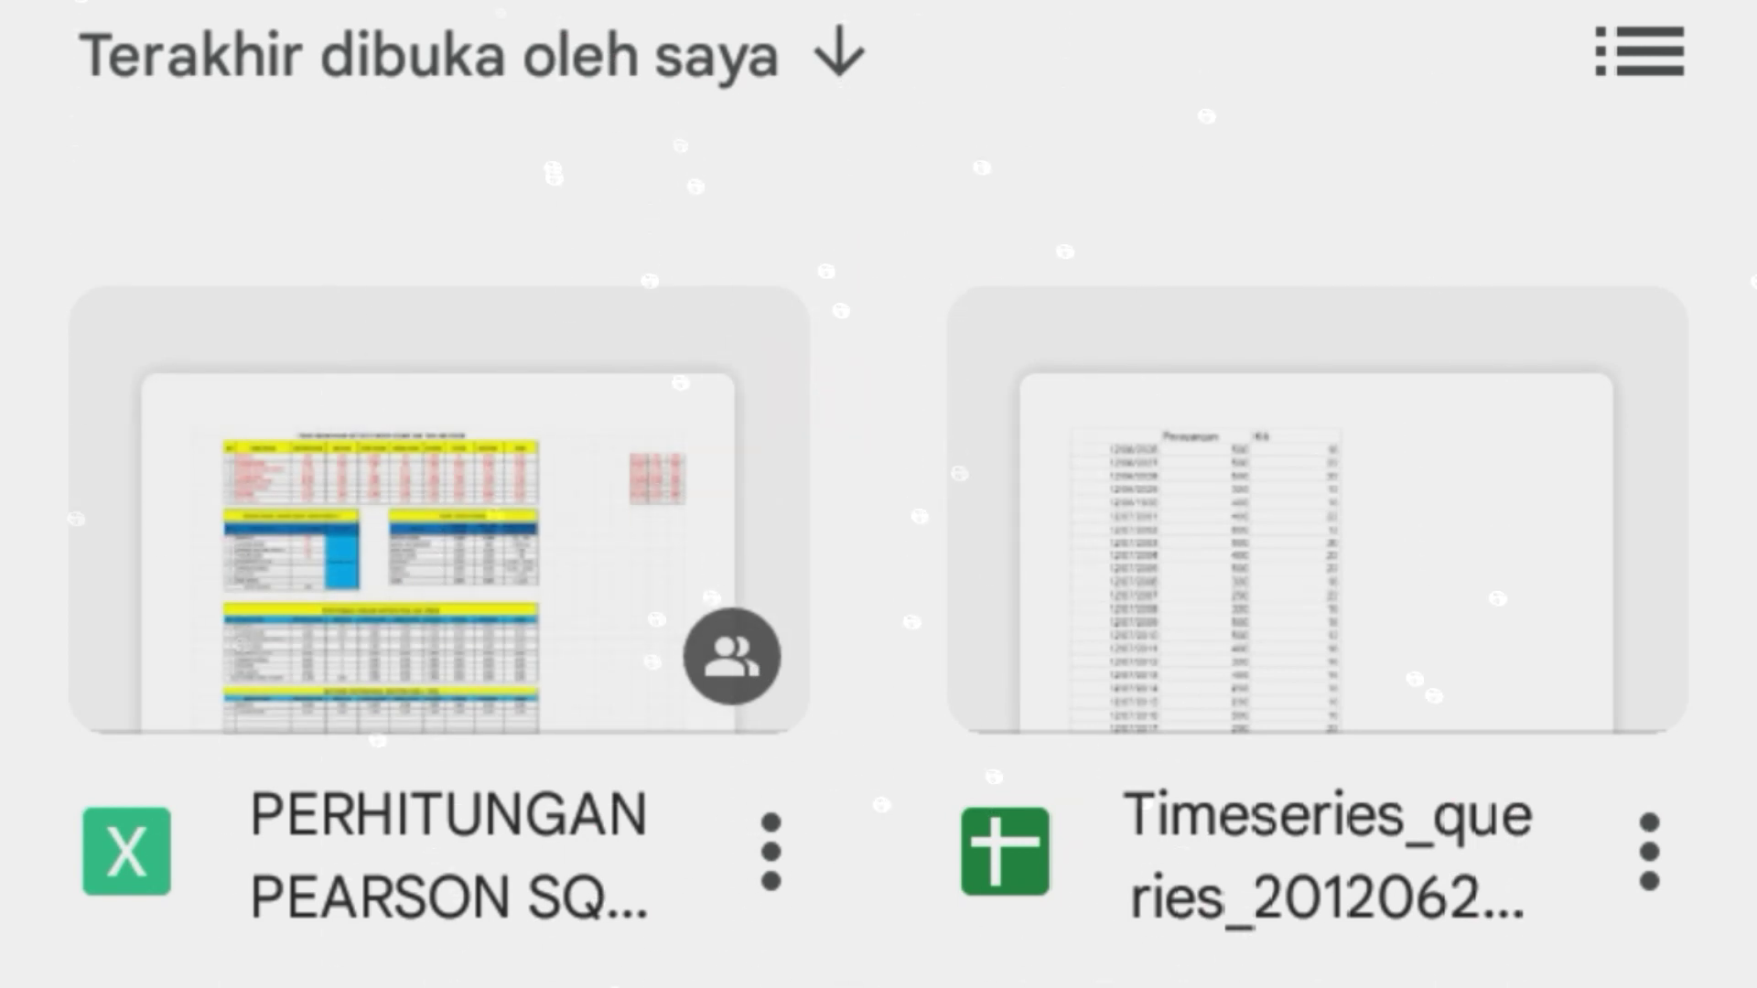
left_click(440, 549)
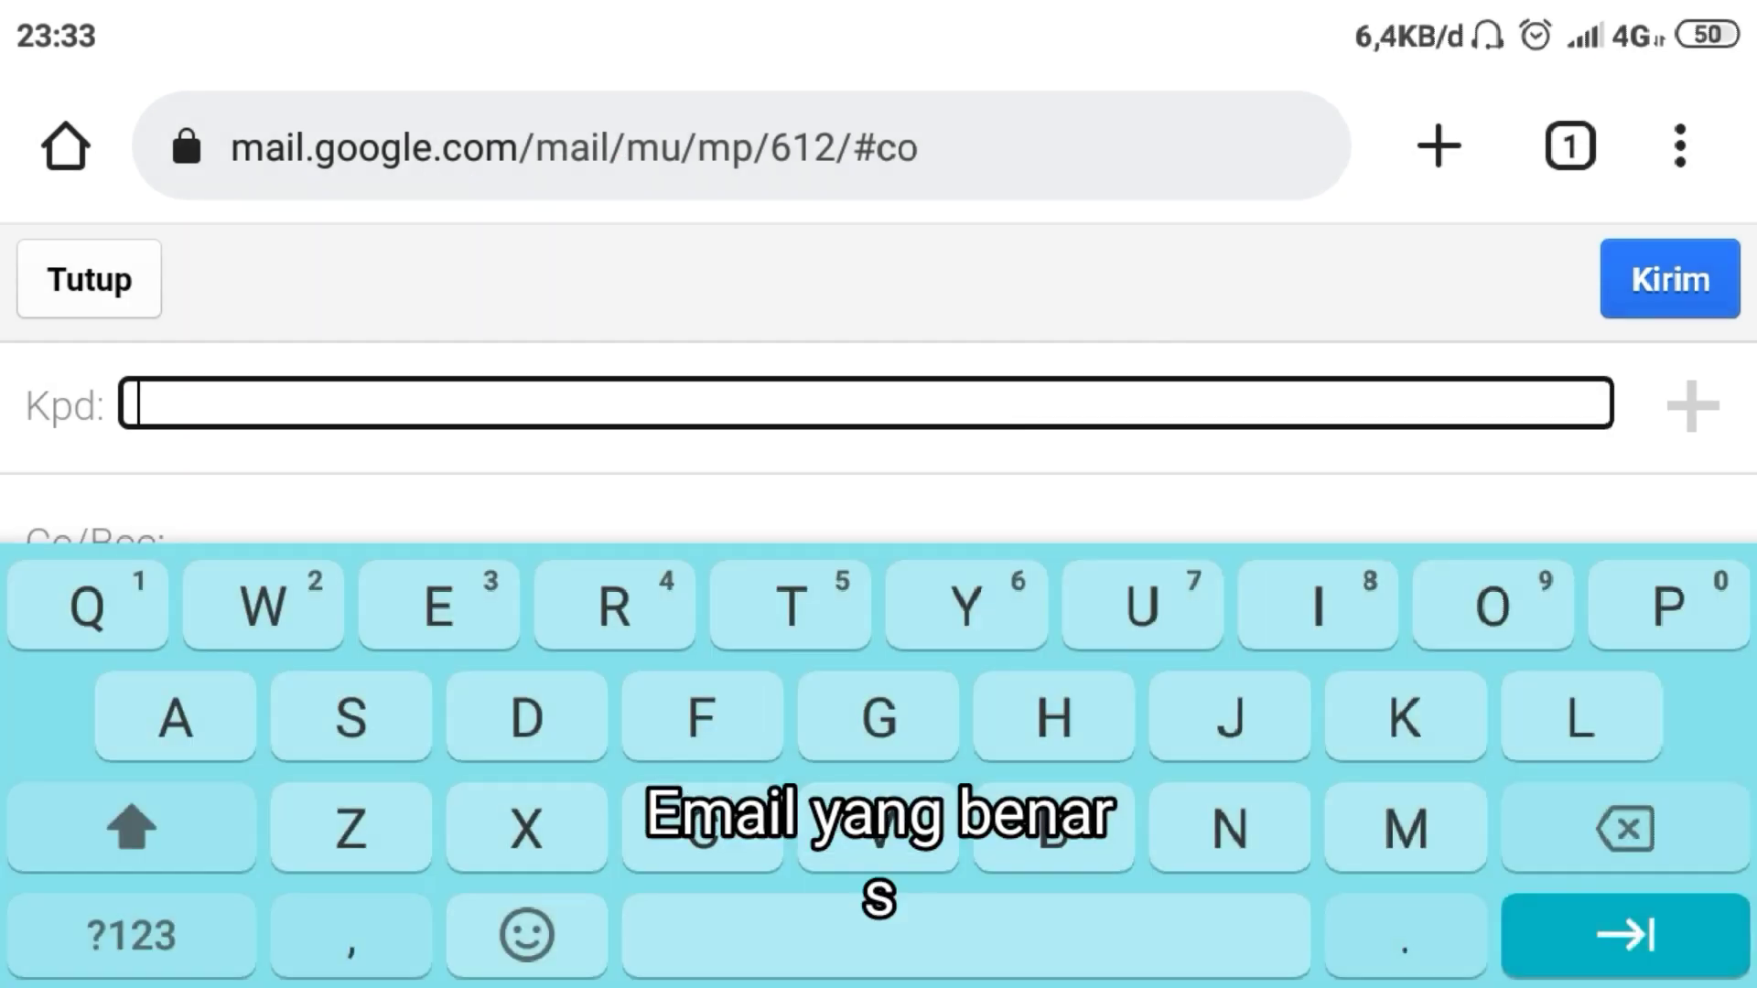
Address a mail to the suggested recipient with subject 'Aplikasi excel perhitungan pakan' and a body requesting the workbook link
type("series")
left_click(367, 517)
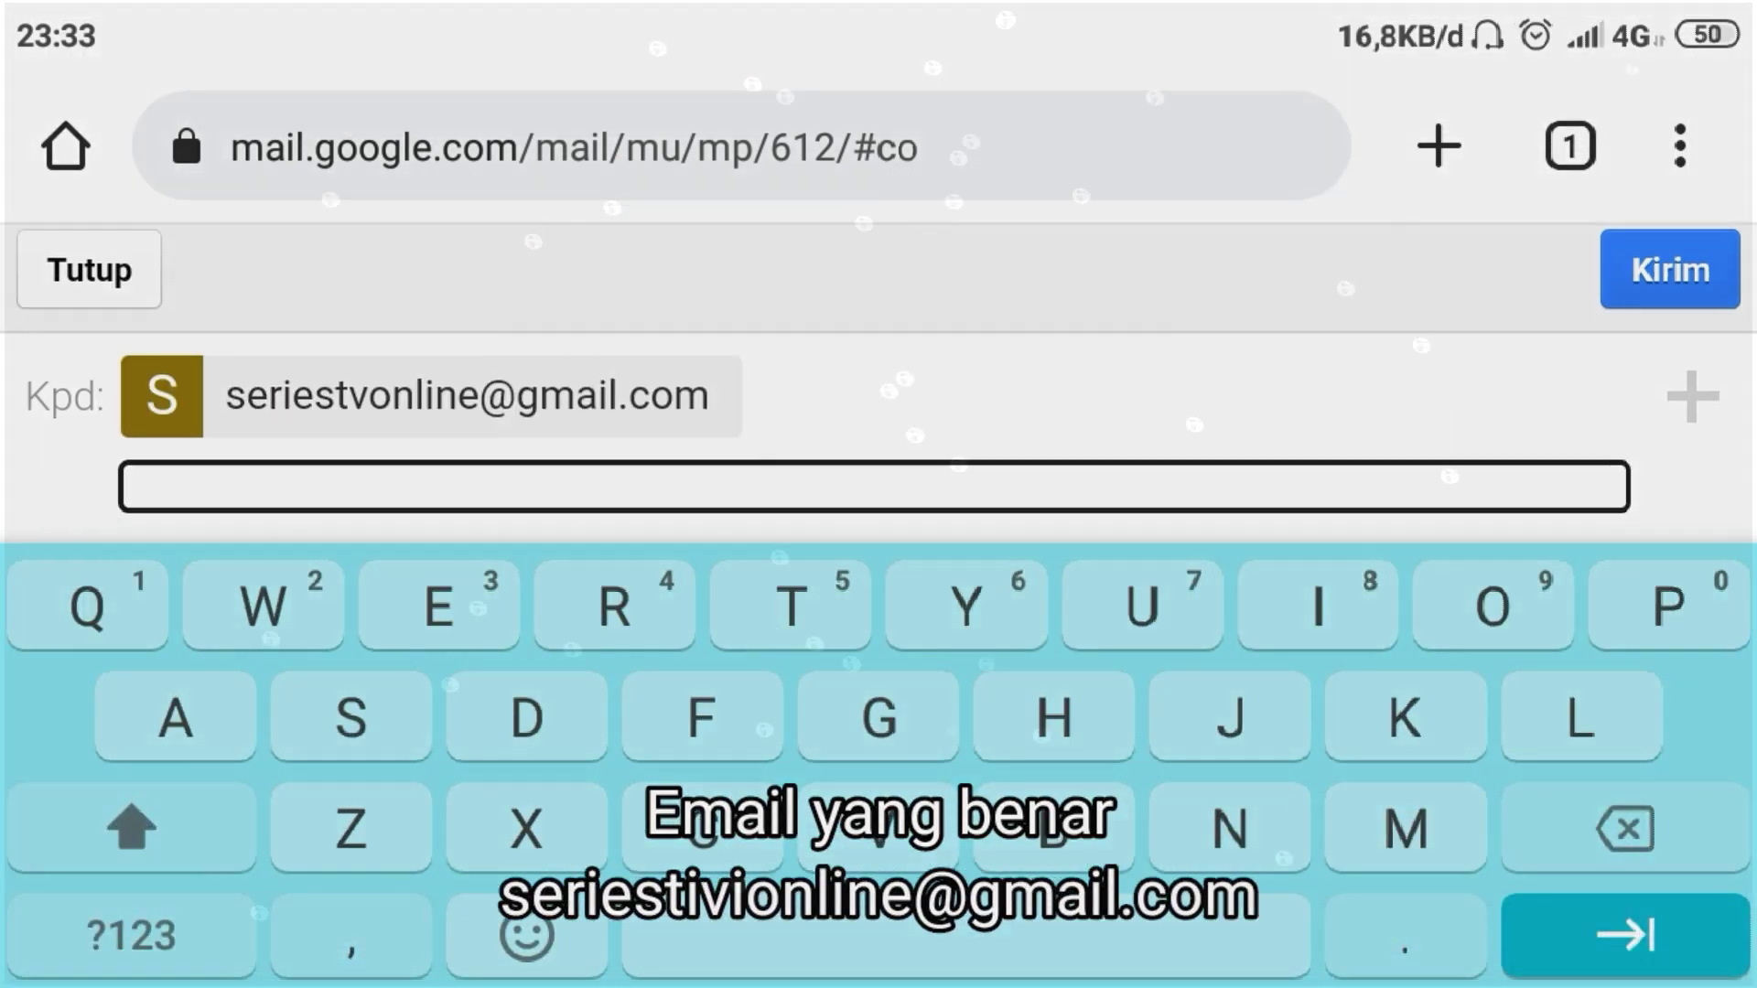
left_click(893, 367)
type("Aplik")
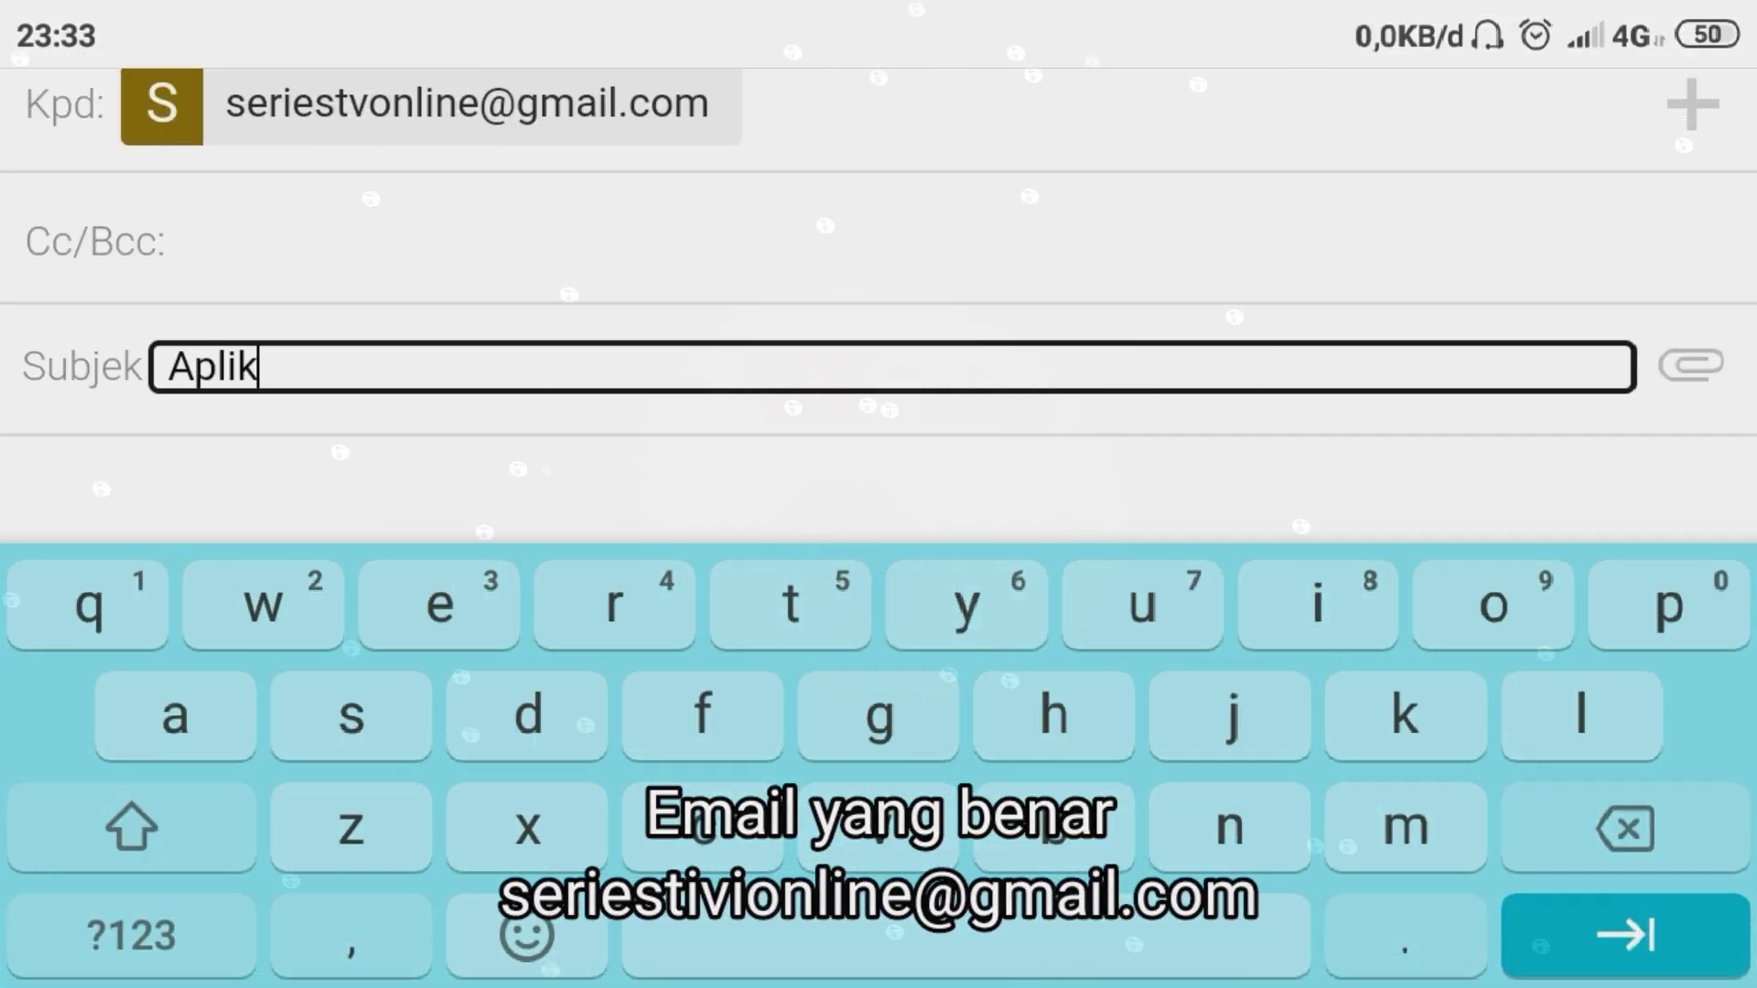
type("asi excel p")
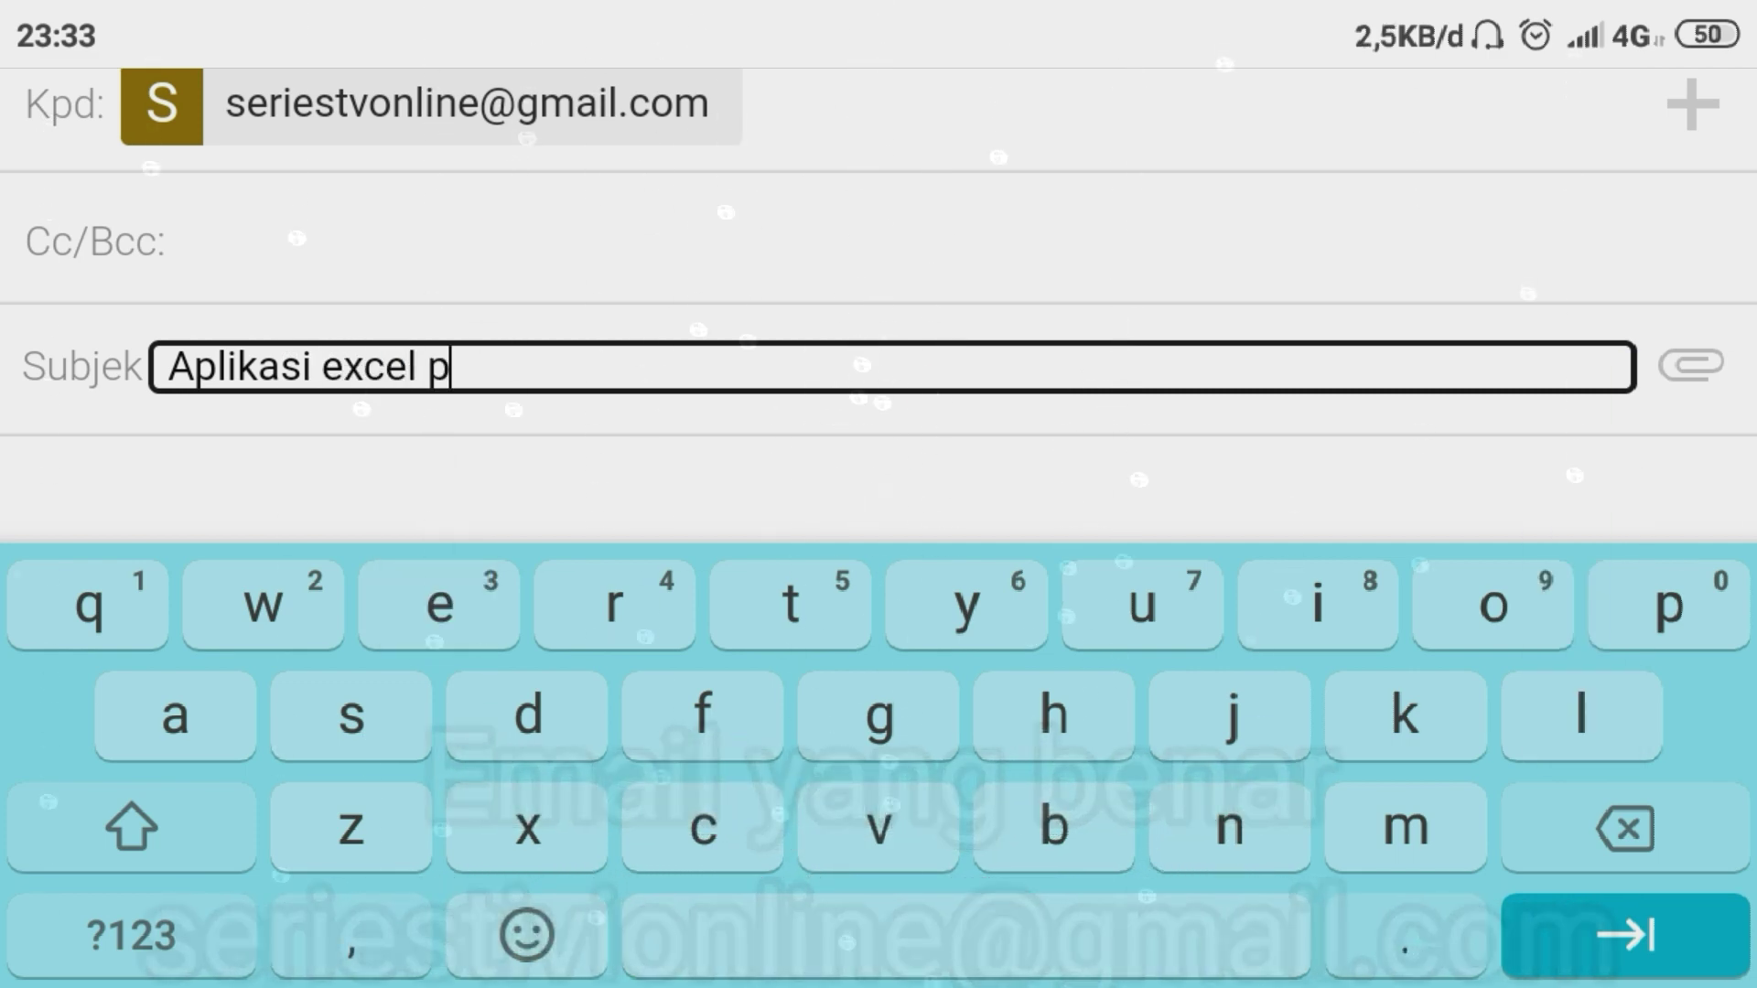
type("erhitungan paka")
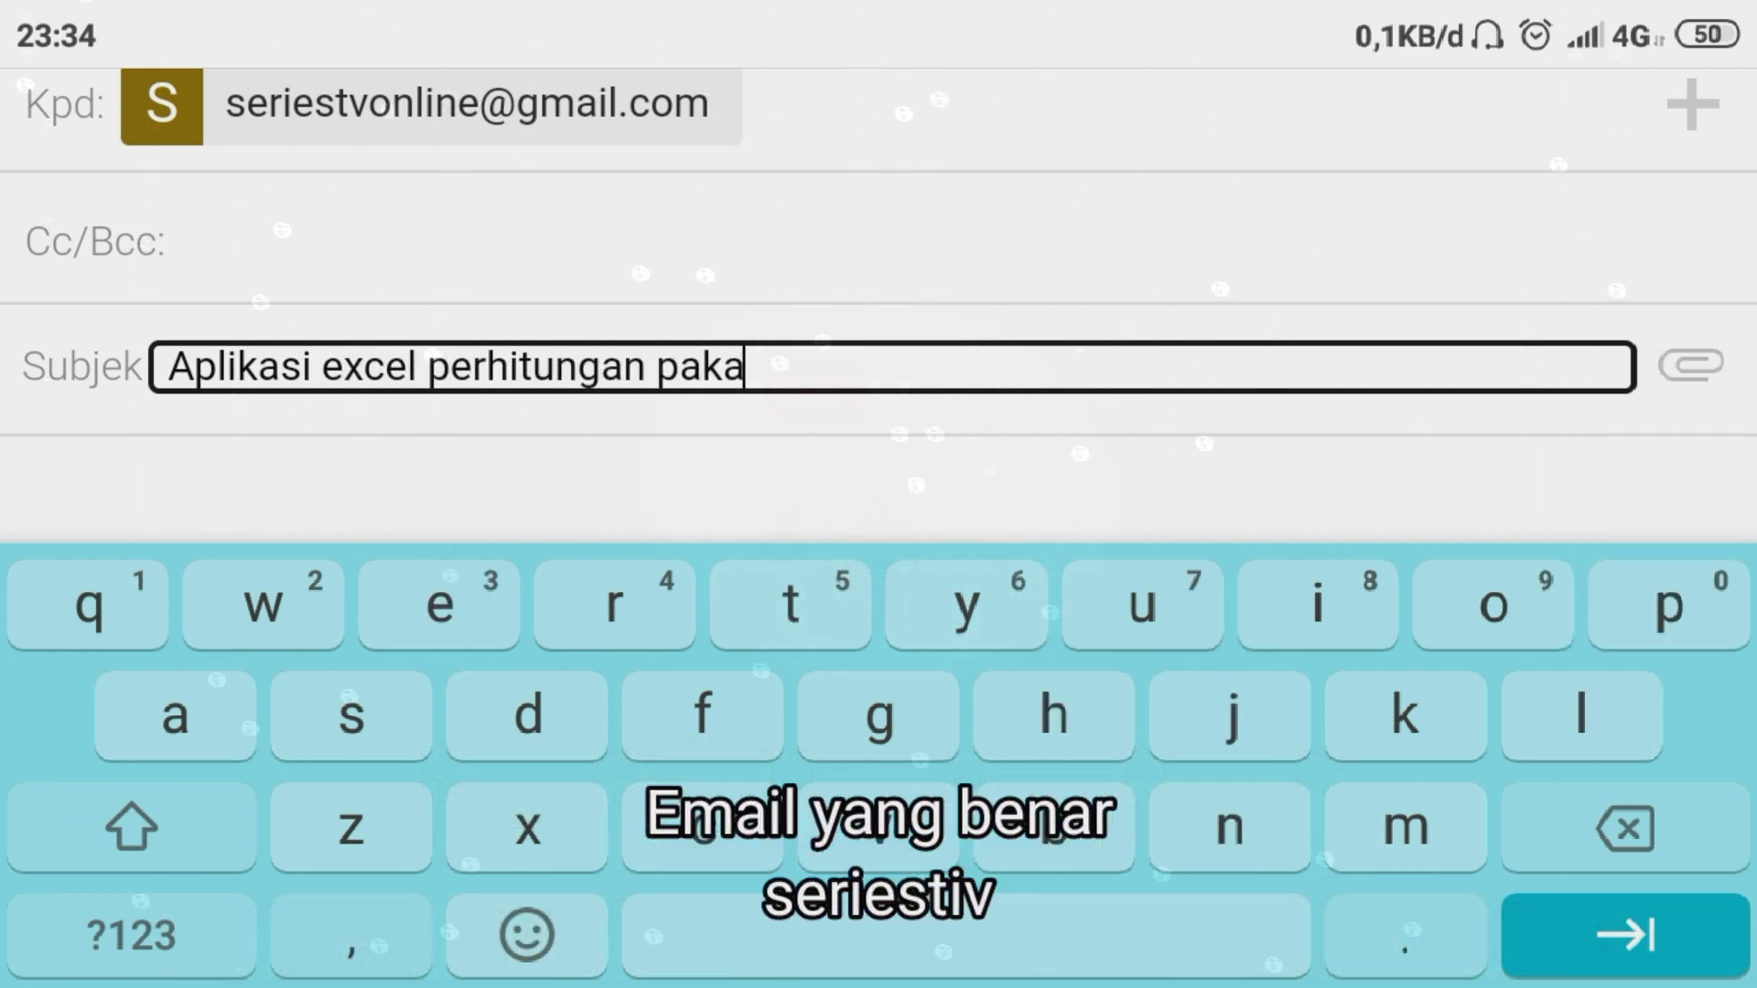
type("n")
key("Tab")
type("Minyl")
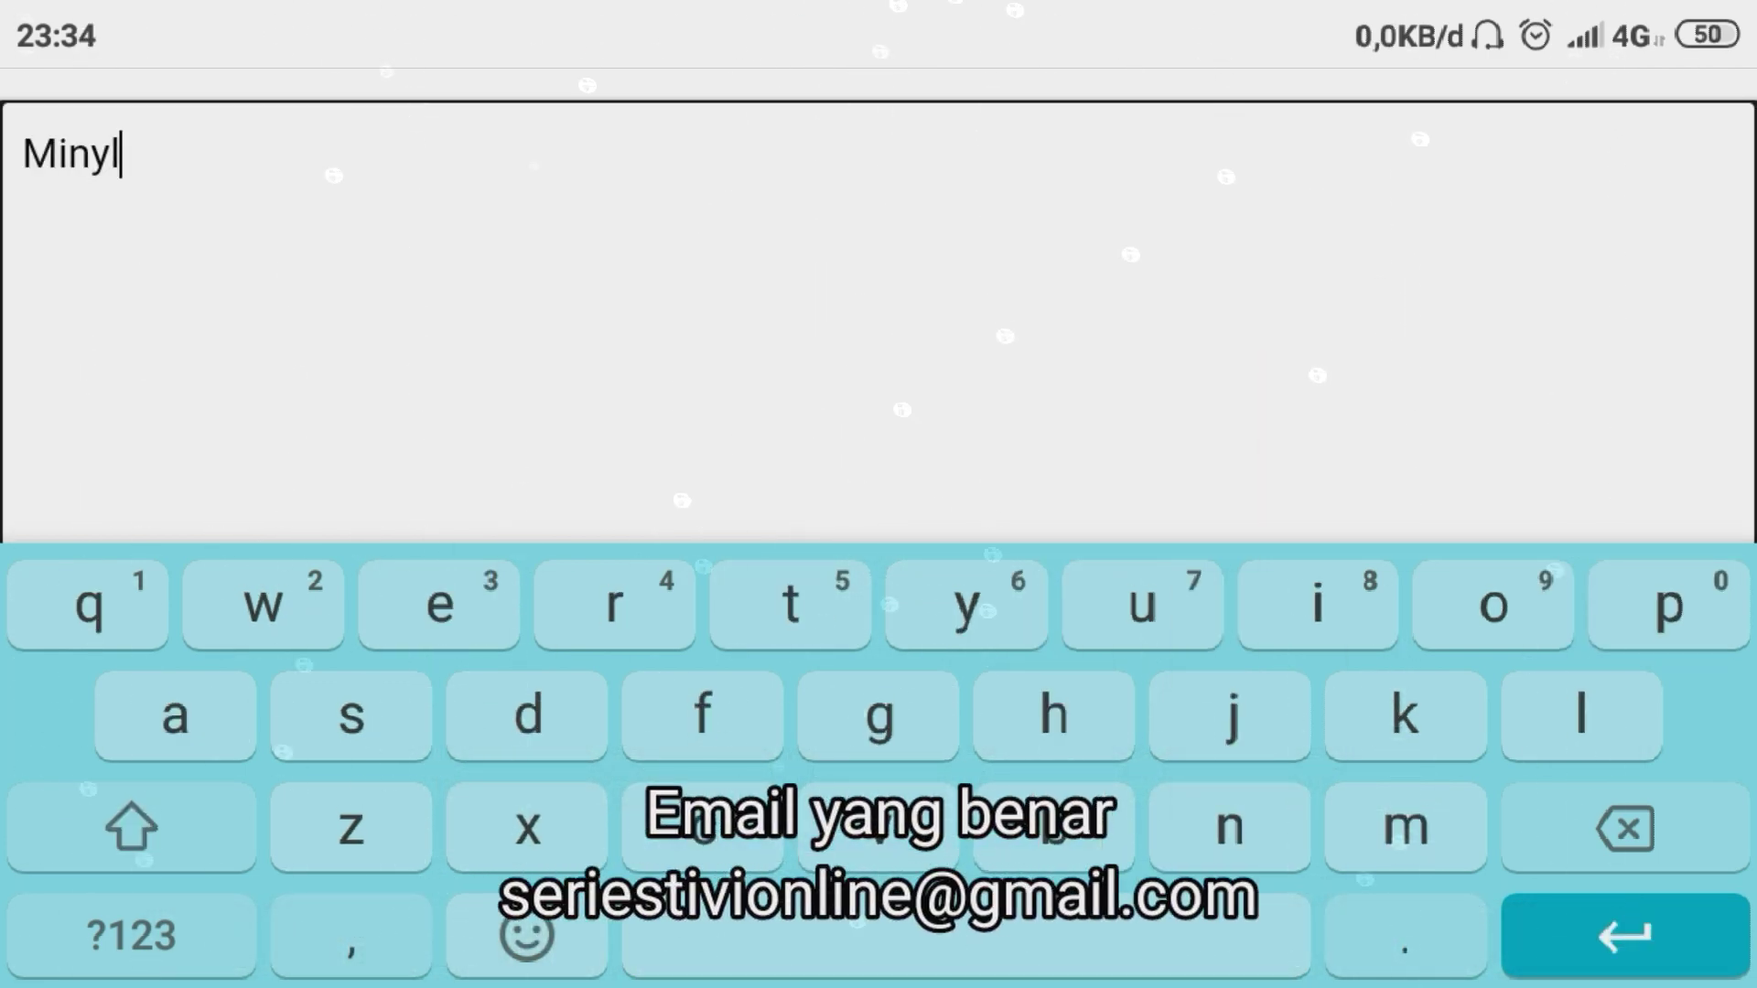
key("BackSpace")
key("BackSpace")
key("BackSpace")
type("Minta li")
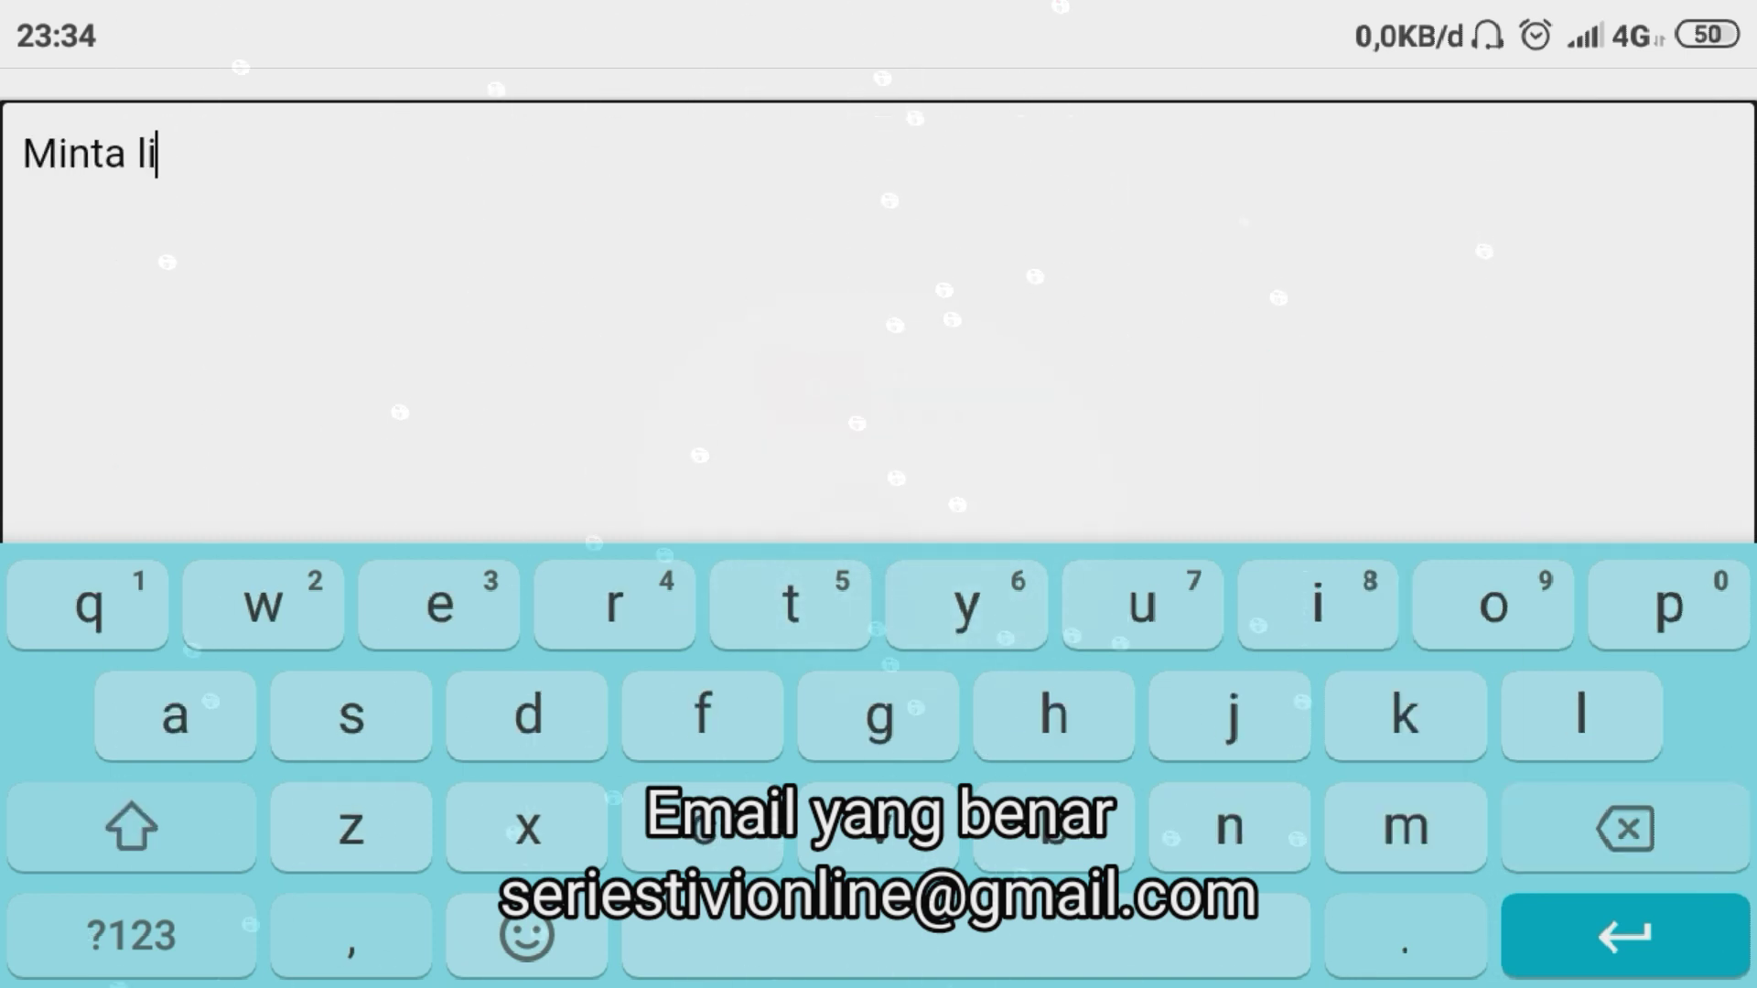
type("nk aplikasi ex")
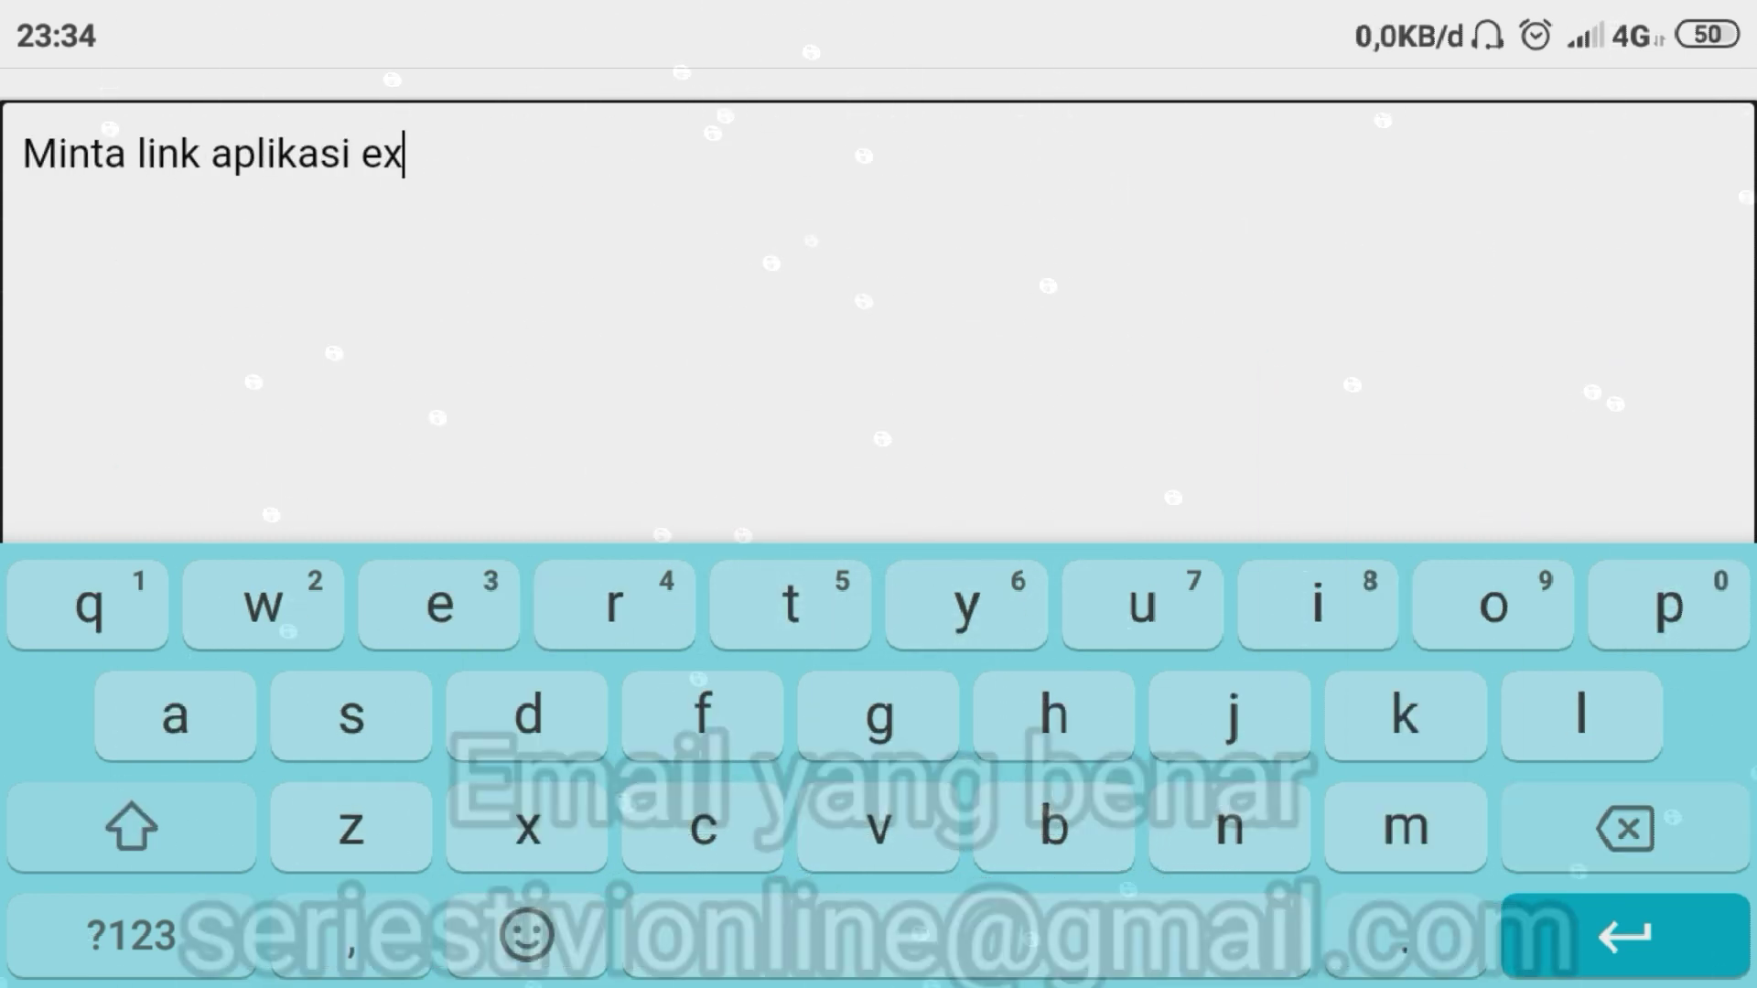
type("cel perhitunga")
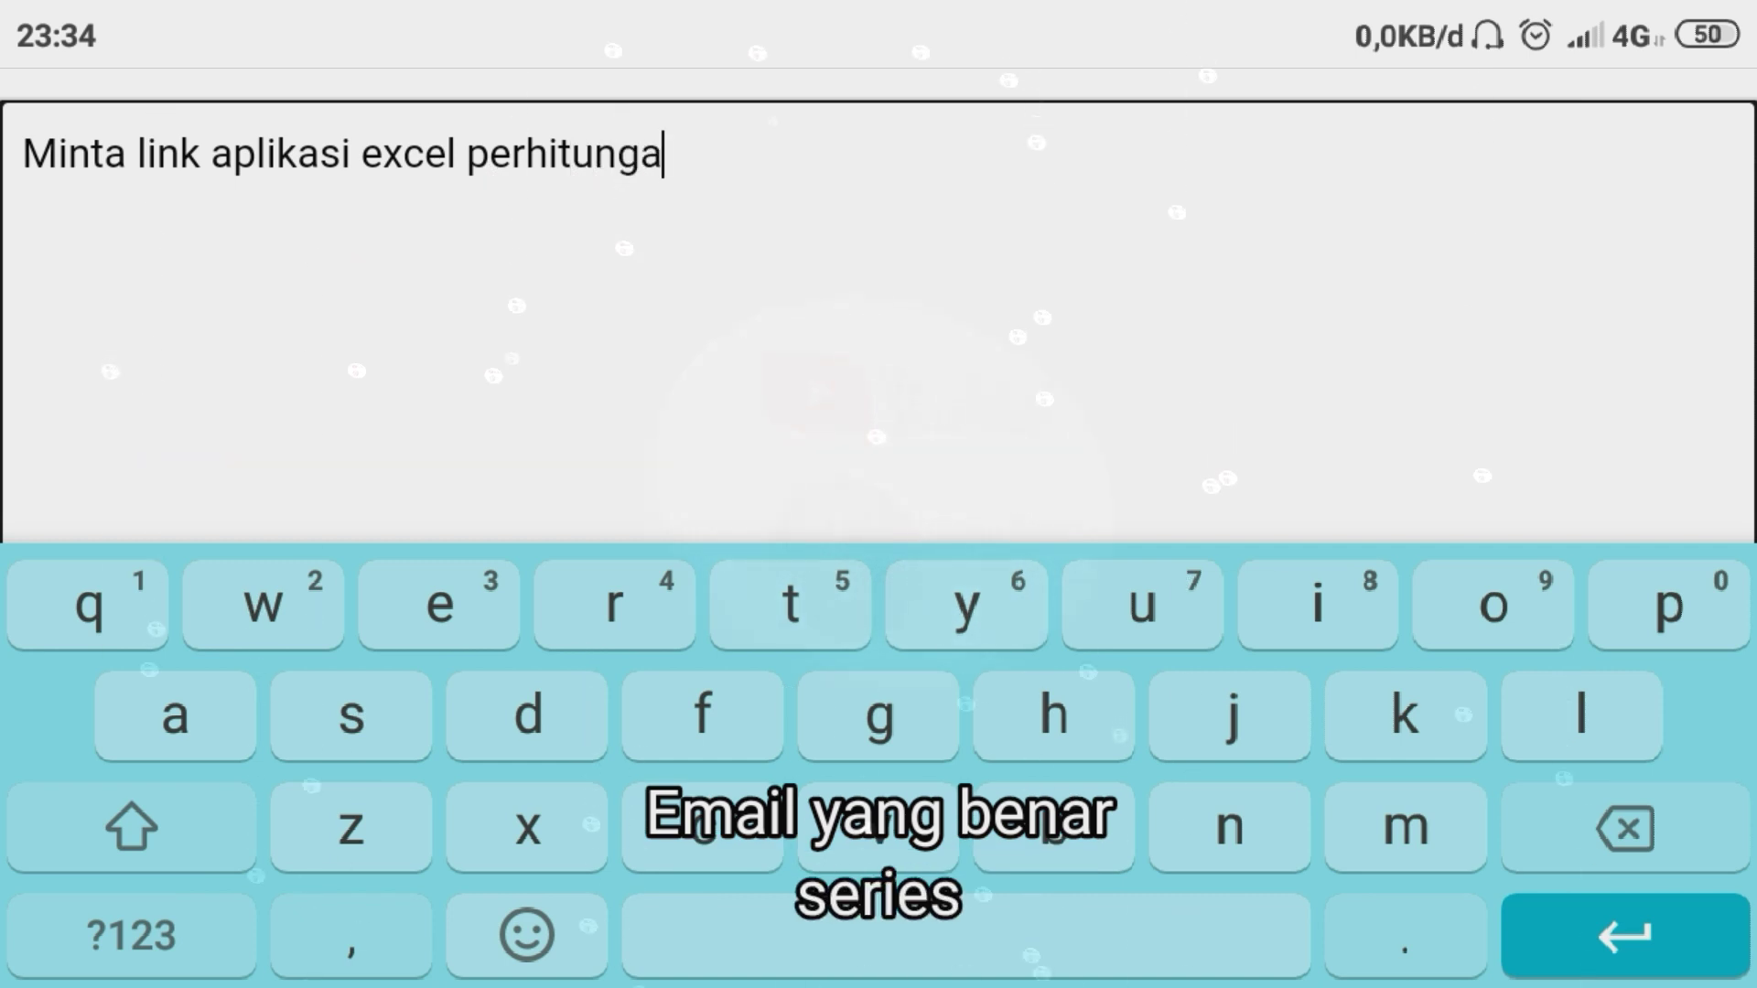
type("n ransum pak")
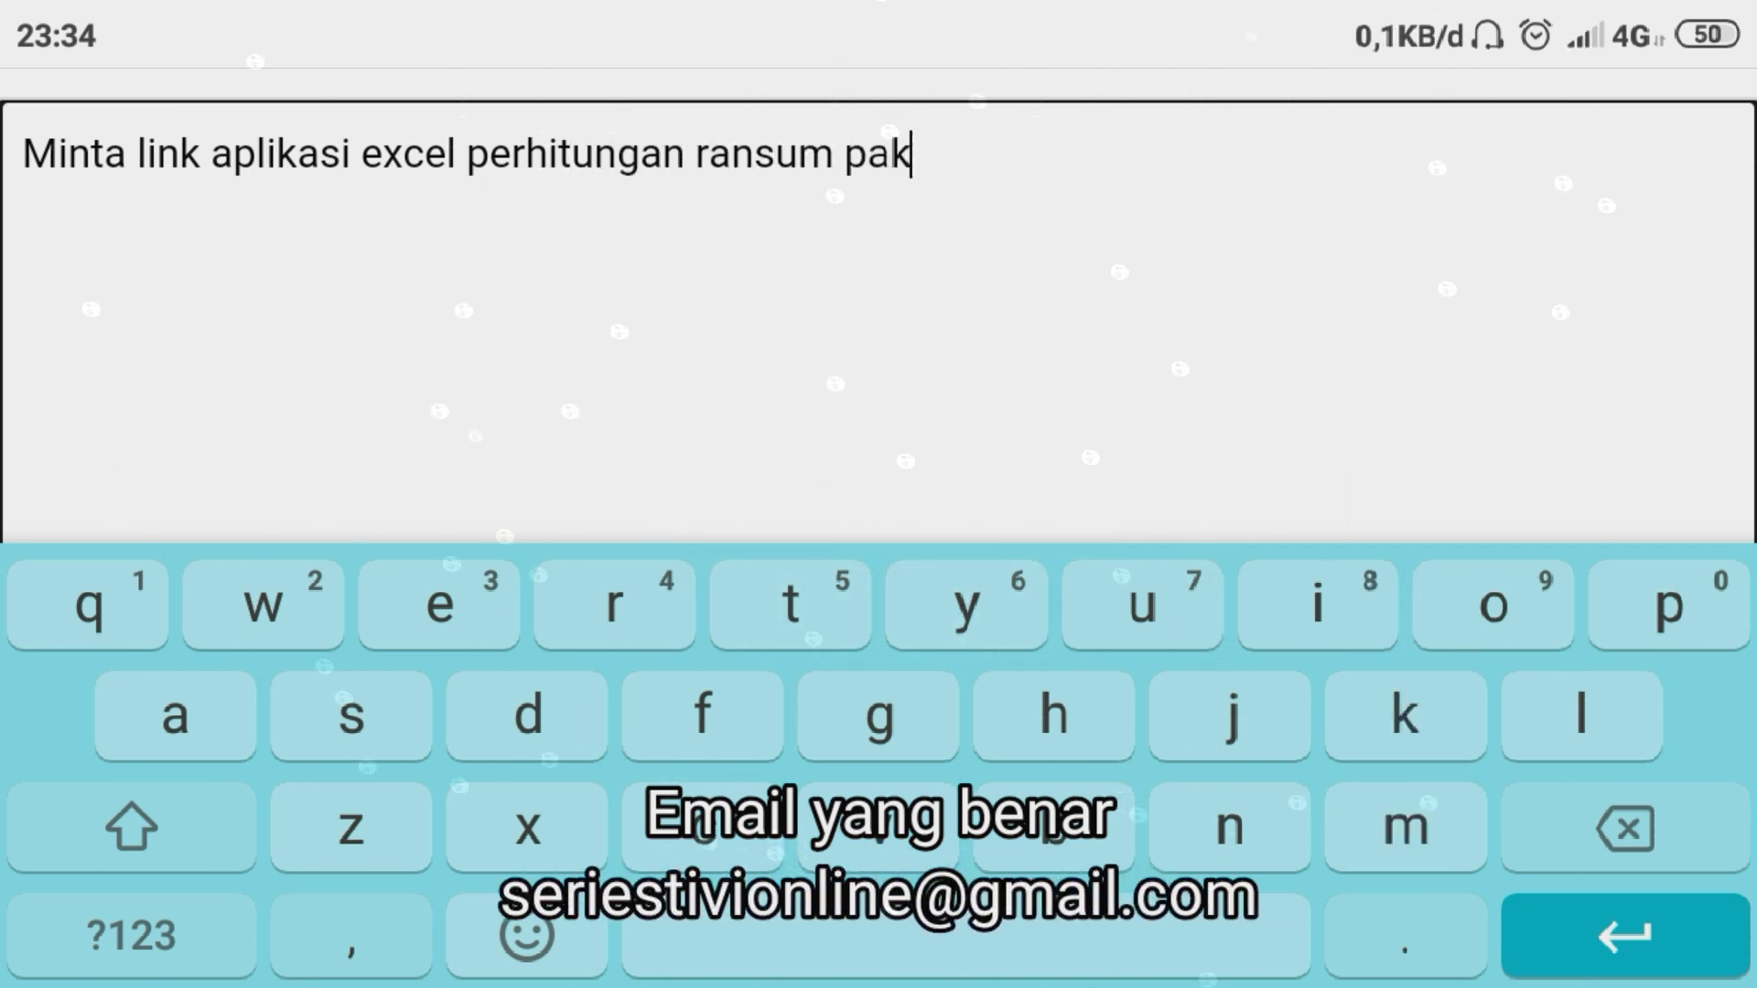
type("an dengan dua")
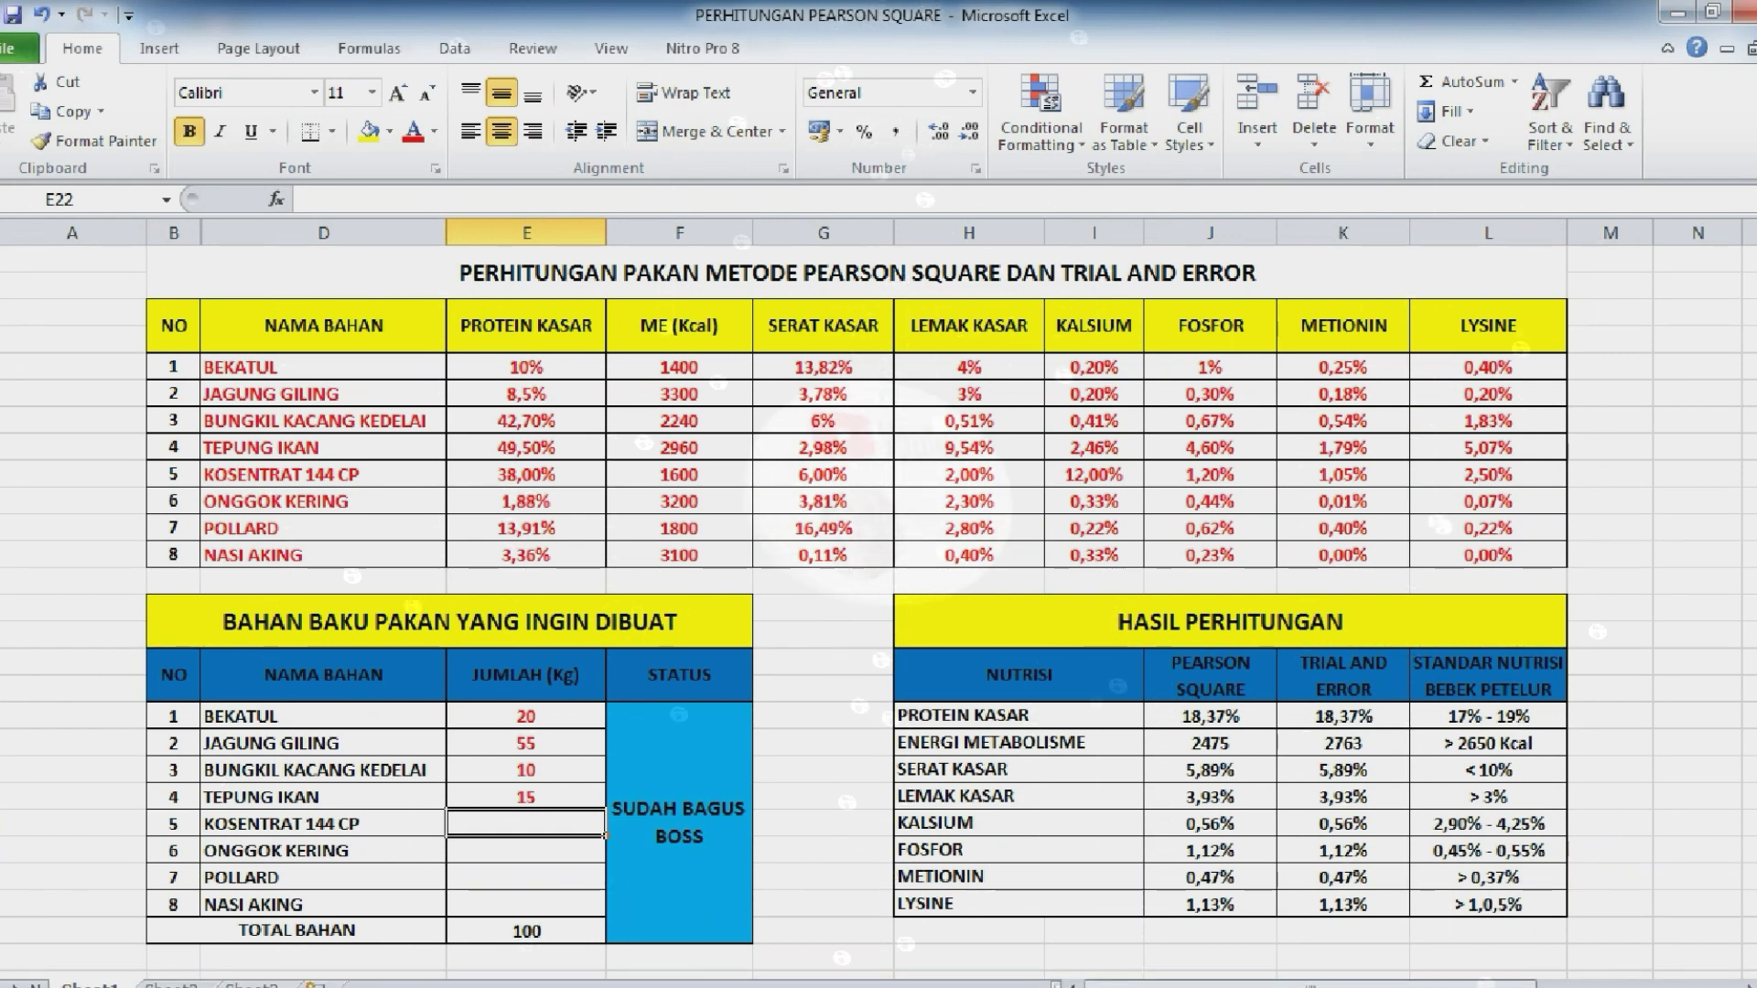
Scroll down the feed sheet to the Trial and Error and Pearson Square tables
scroll(878, 549, "down", 1)
scroll(879, 549, "down", 1)
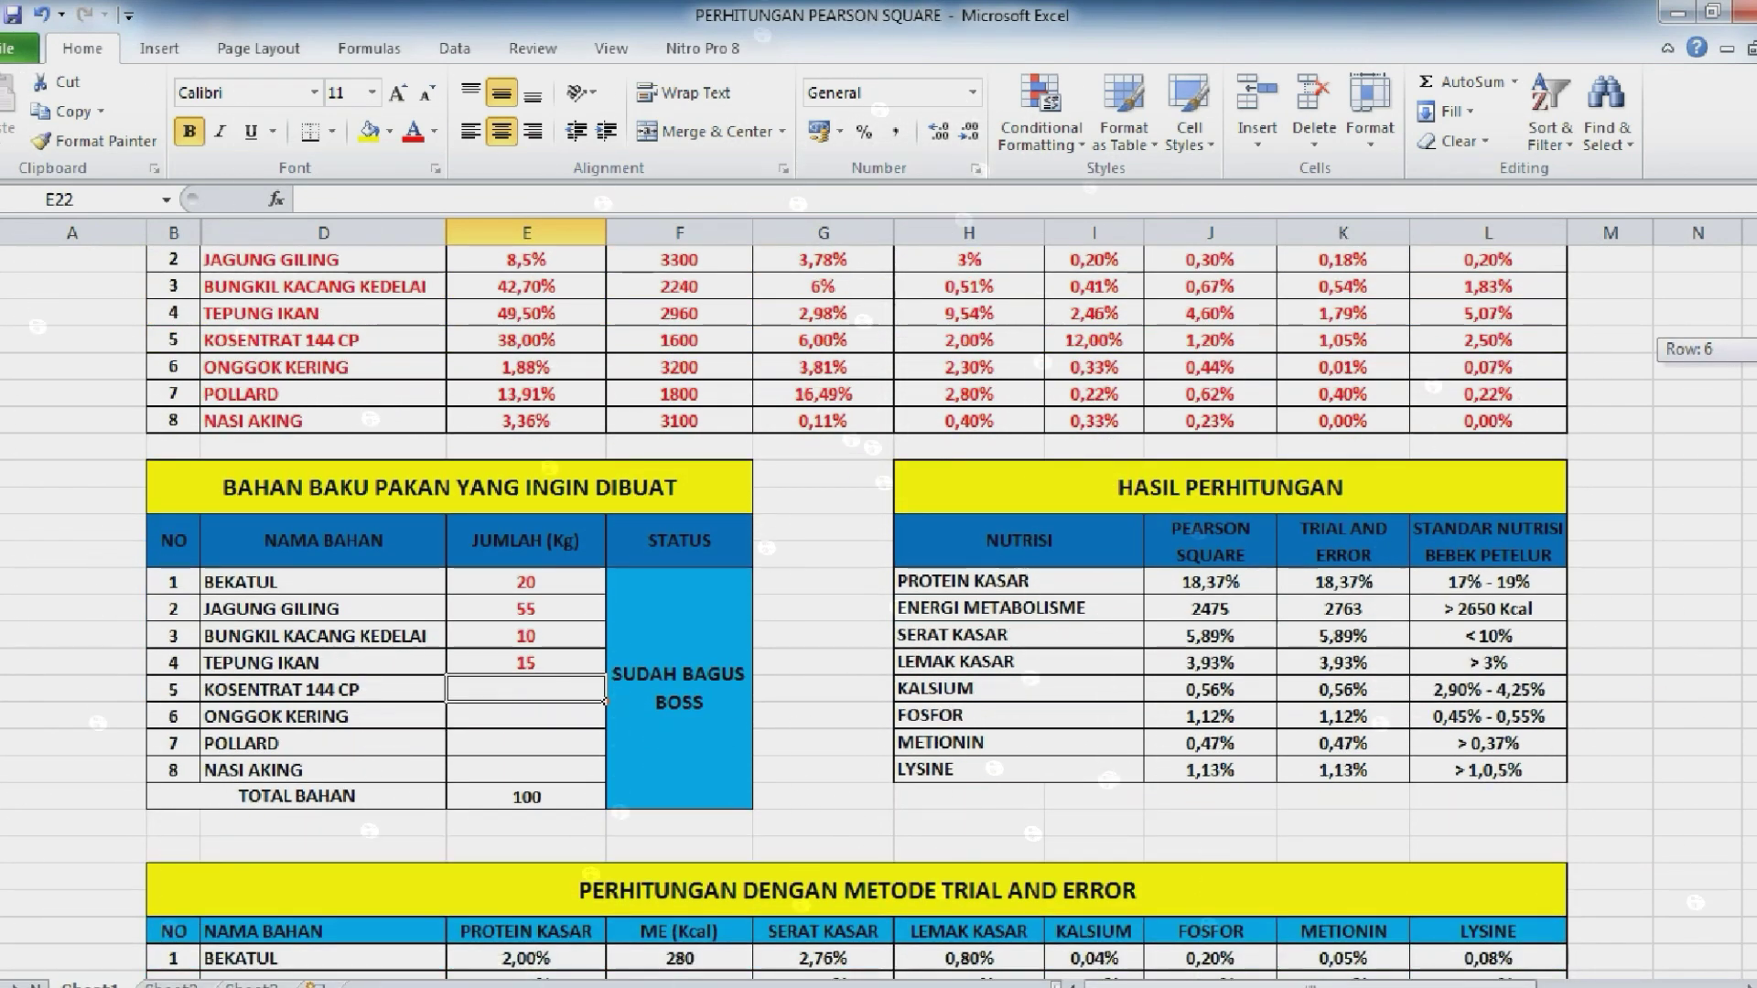
scroll(880, 549, "down", 1)
scroll(879, 550, "down", 1)
scroll(879, 550, "down", 2)
scroll(878, 549, "down", 1)
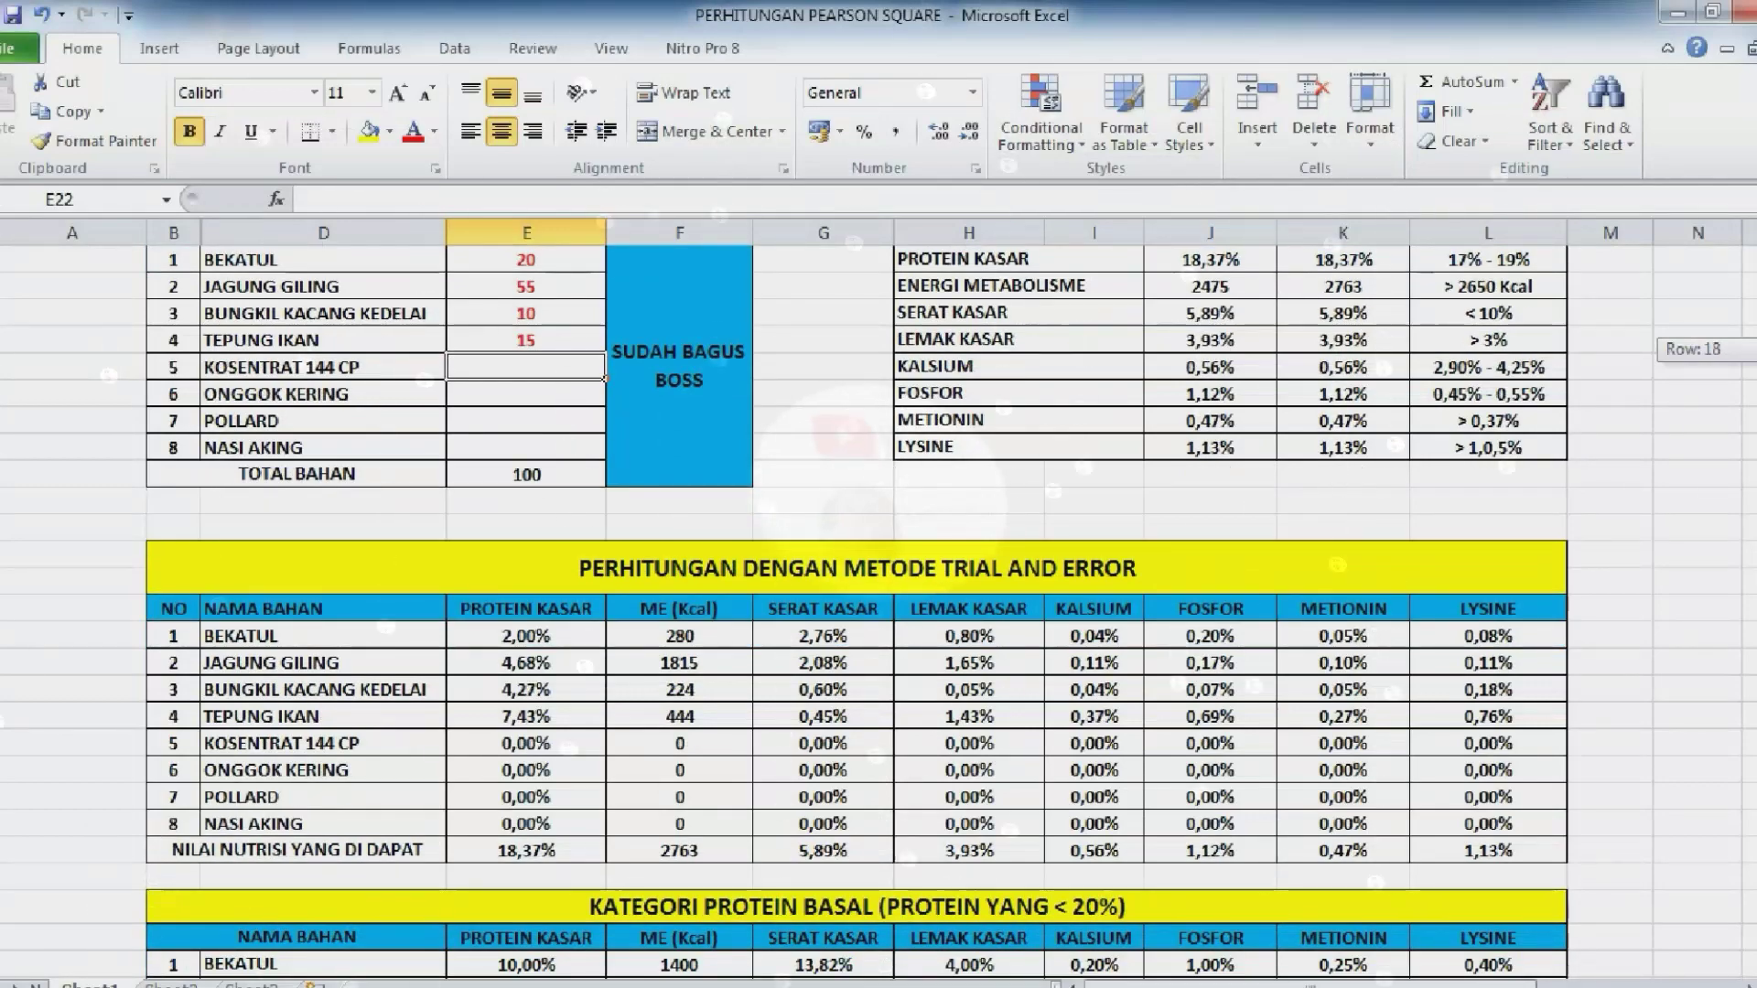
scroll(879, 550, "down", 1)
scroll(879, 549, "down", 1)
scroll(878, 549, "down", 2)
scroll(878, 549, "down", 1)
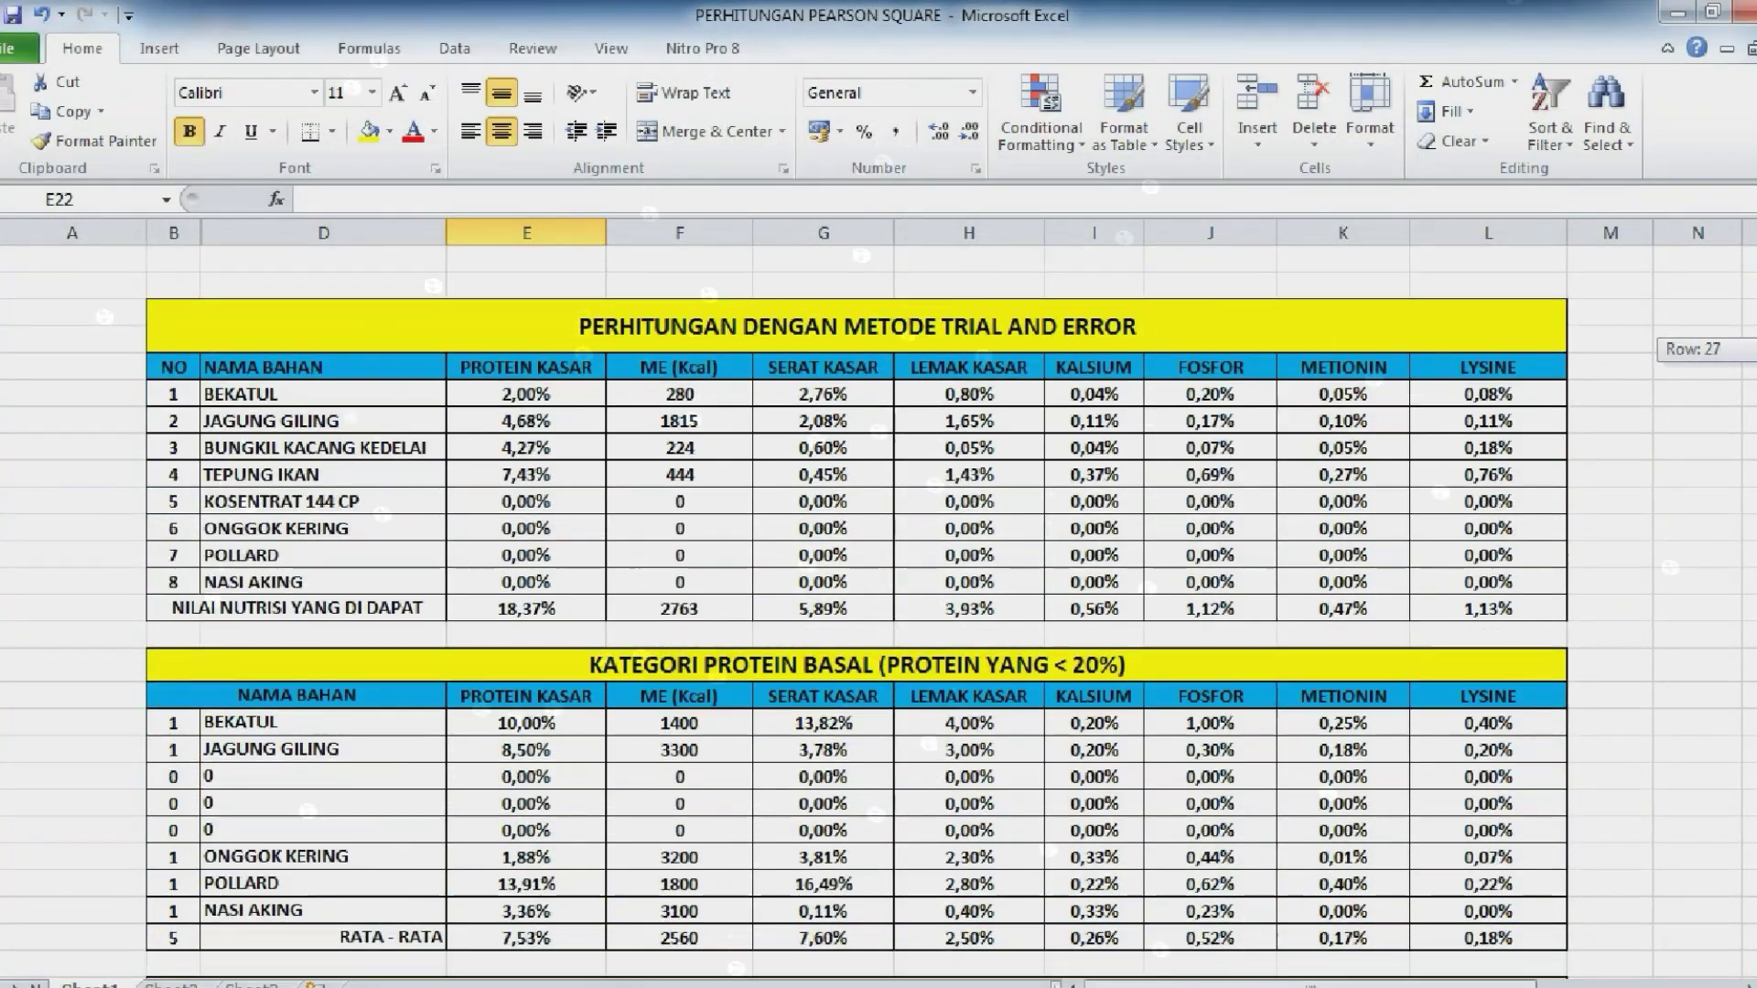
scroll(880, 549, "down", 3)
scroll(878, 550, "down", 2)
scroll(879, 549, "down", 1)
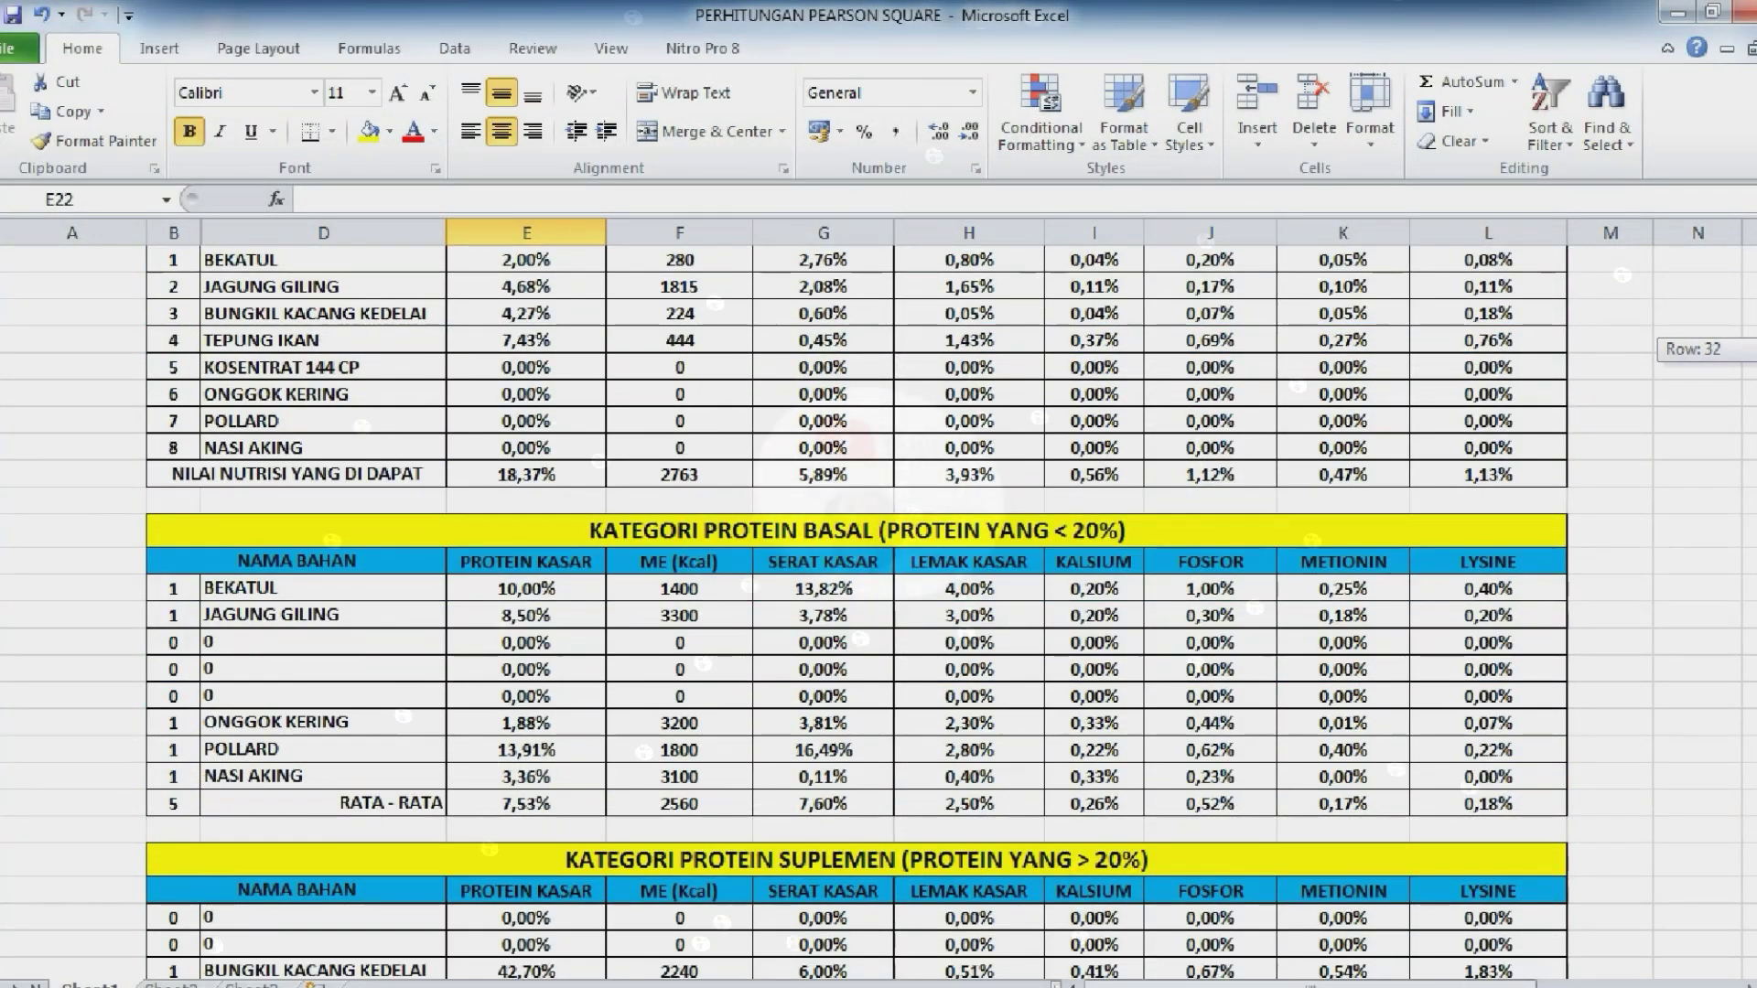
scroll(879, 549, "down", 2)
scroll(880, 550, "down", 1)
scroll(879, 549, "down", 1)
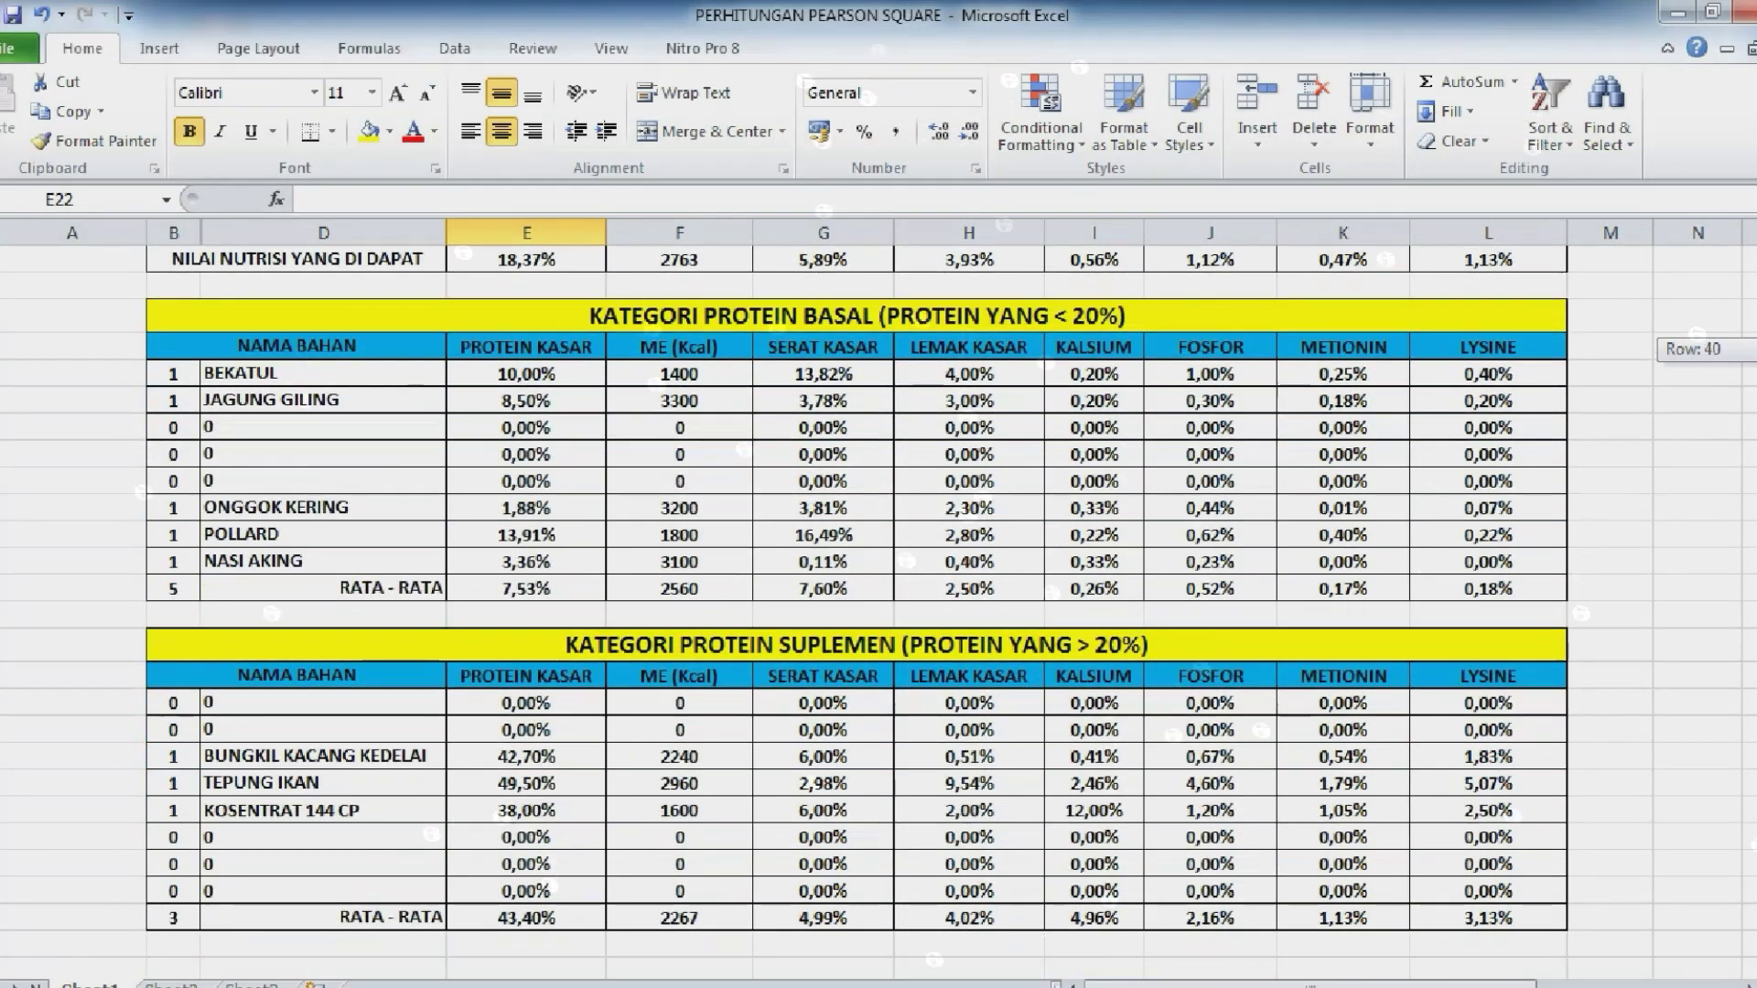
scroll(878, 549, "down", 1)
scroll(880, 549, "down", 1)
scroll(878, 549, "down", 1)
scroll(878, 549, "down", 1)
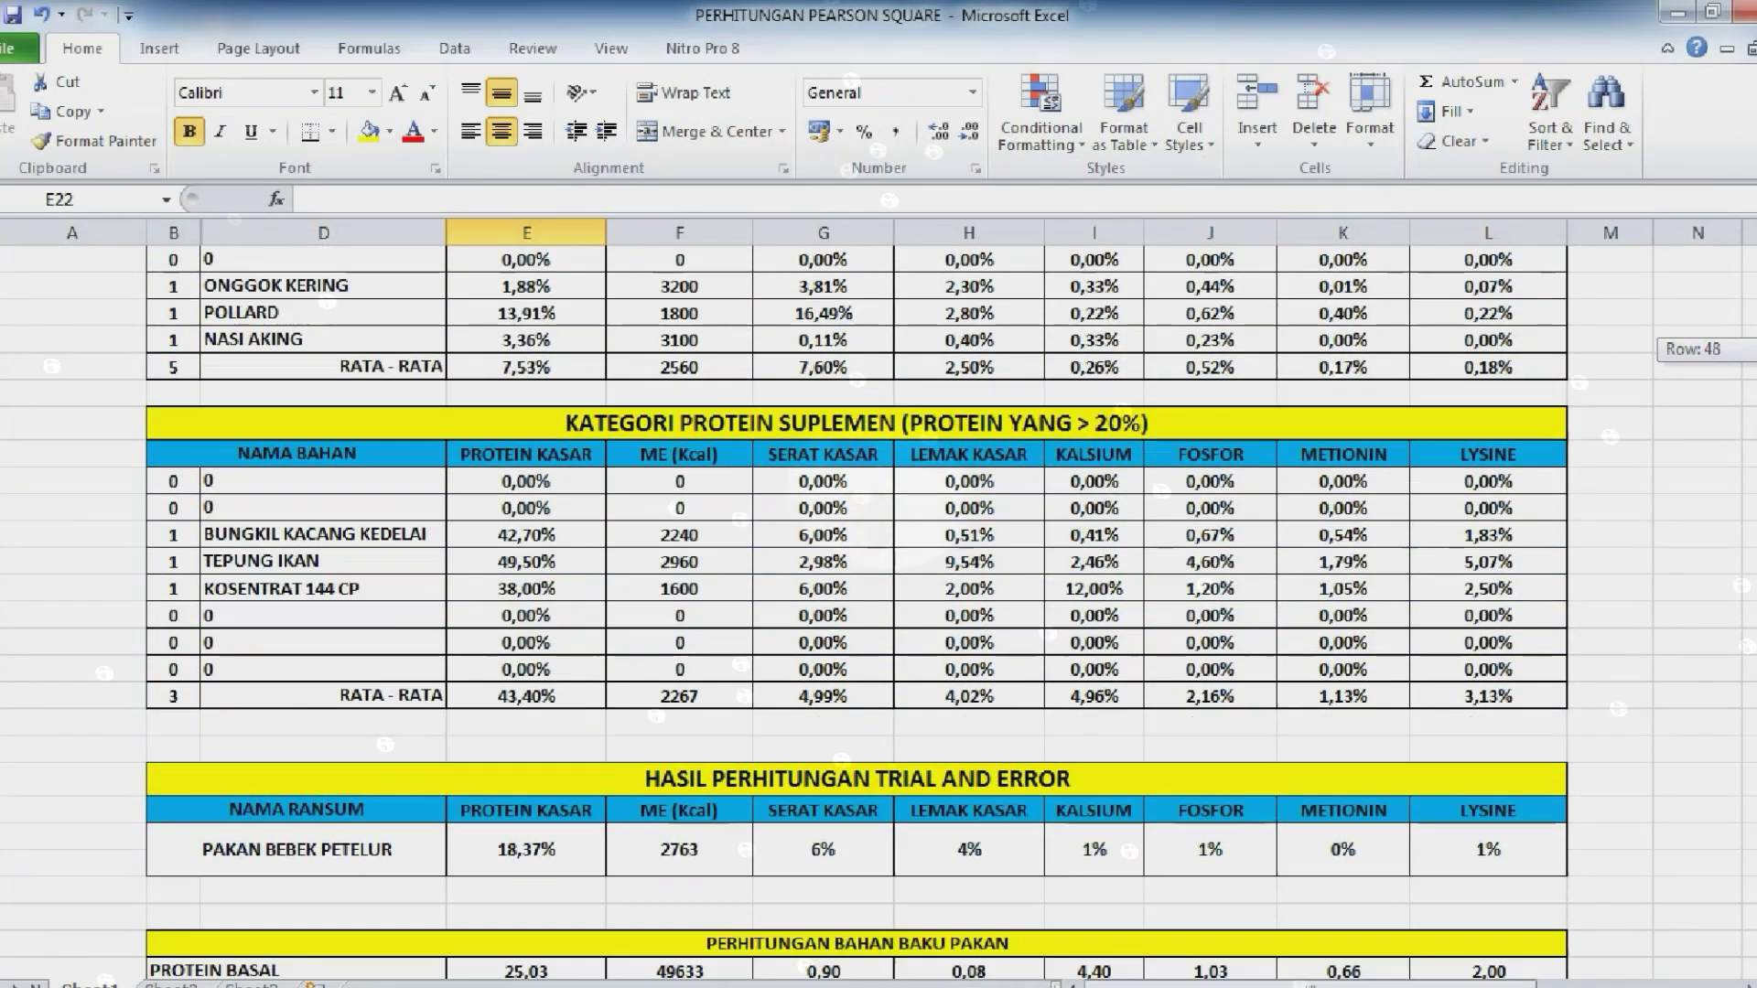
scroll(879, 549, "down", 1)
scroll(878, 549, "down", 1)
scroll(879, 549, "down", 1)
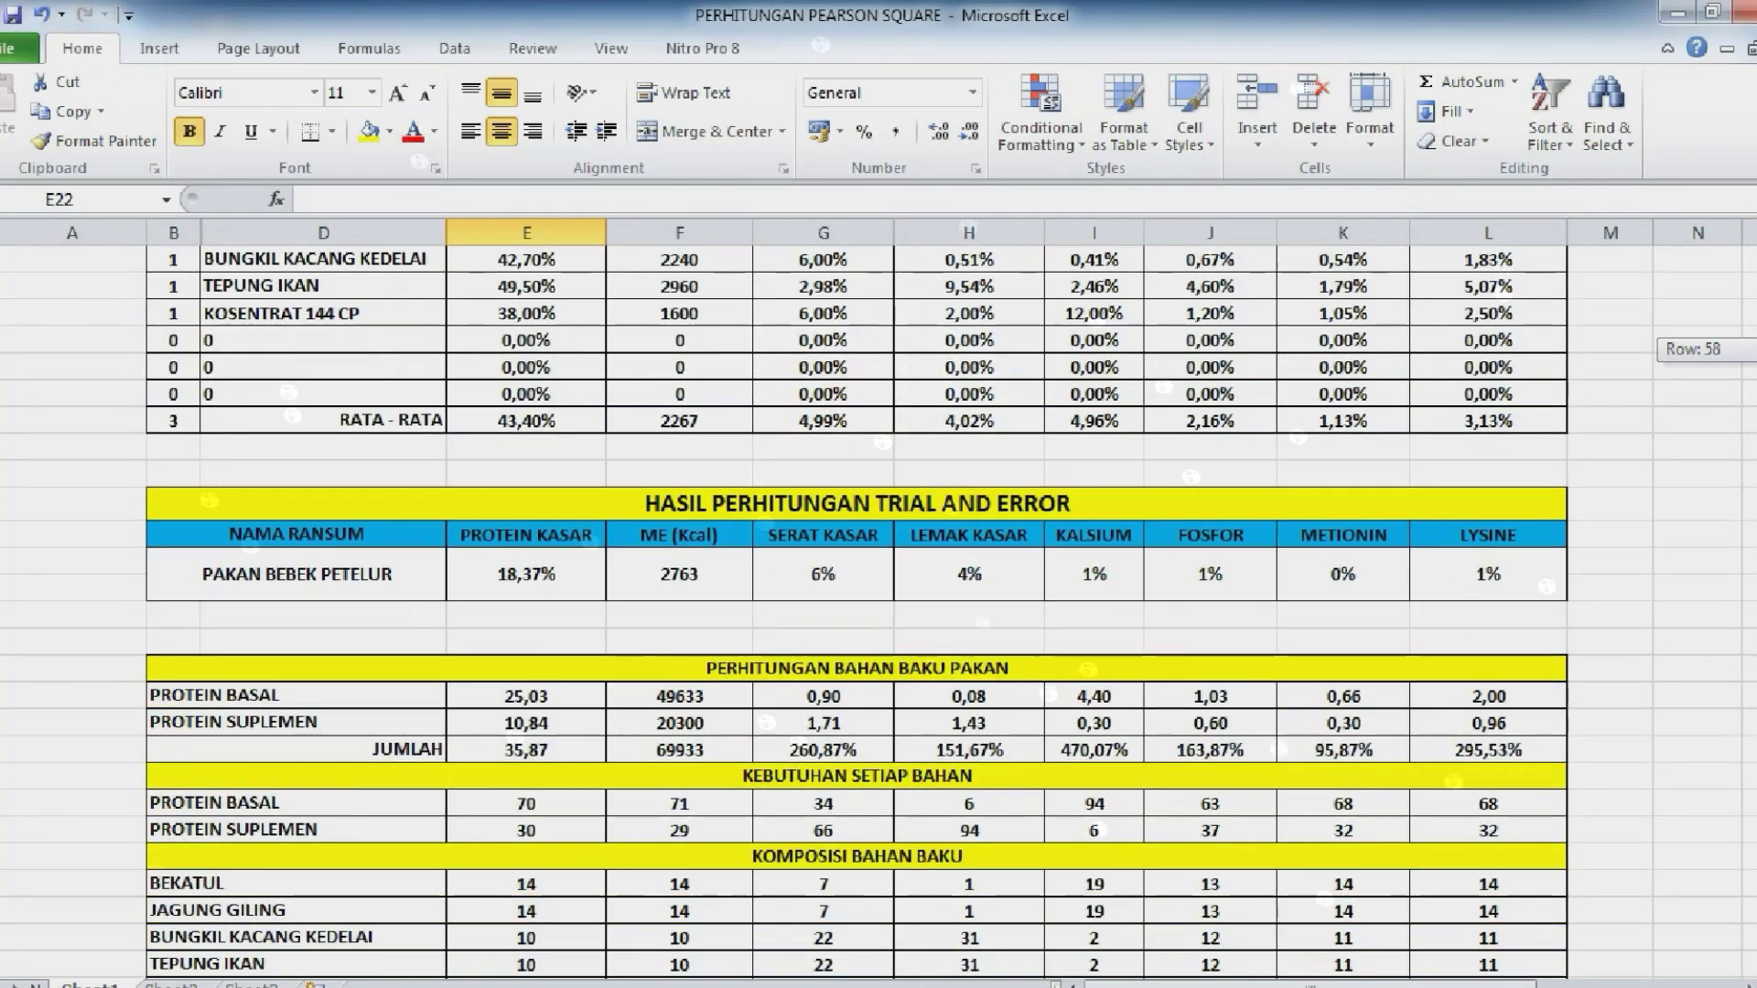
scroll(879, 549, "down", 2)
scroll(879, 549, "down", 1)
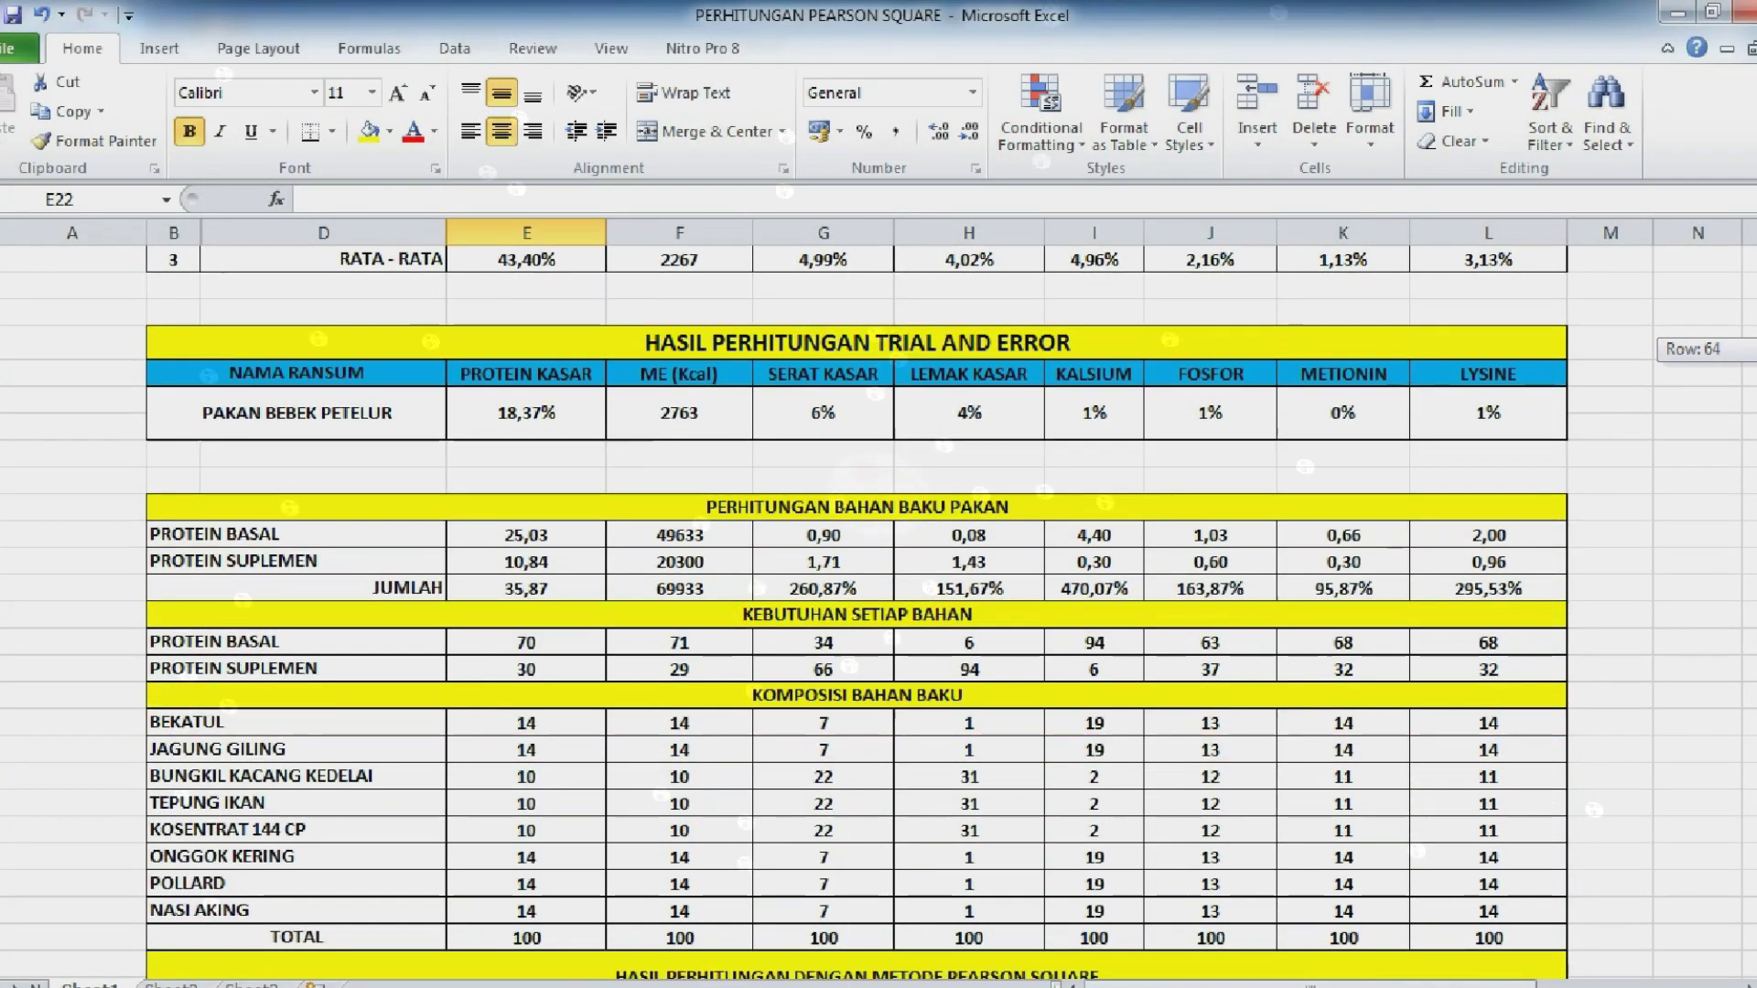
scroll(879, 549, "down", 1)
scroll(878, 549, "down", 1)
scroll(878, 549, "down", 1)
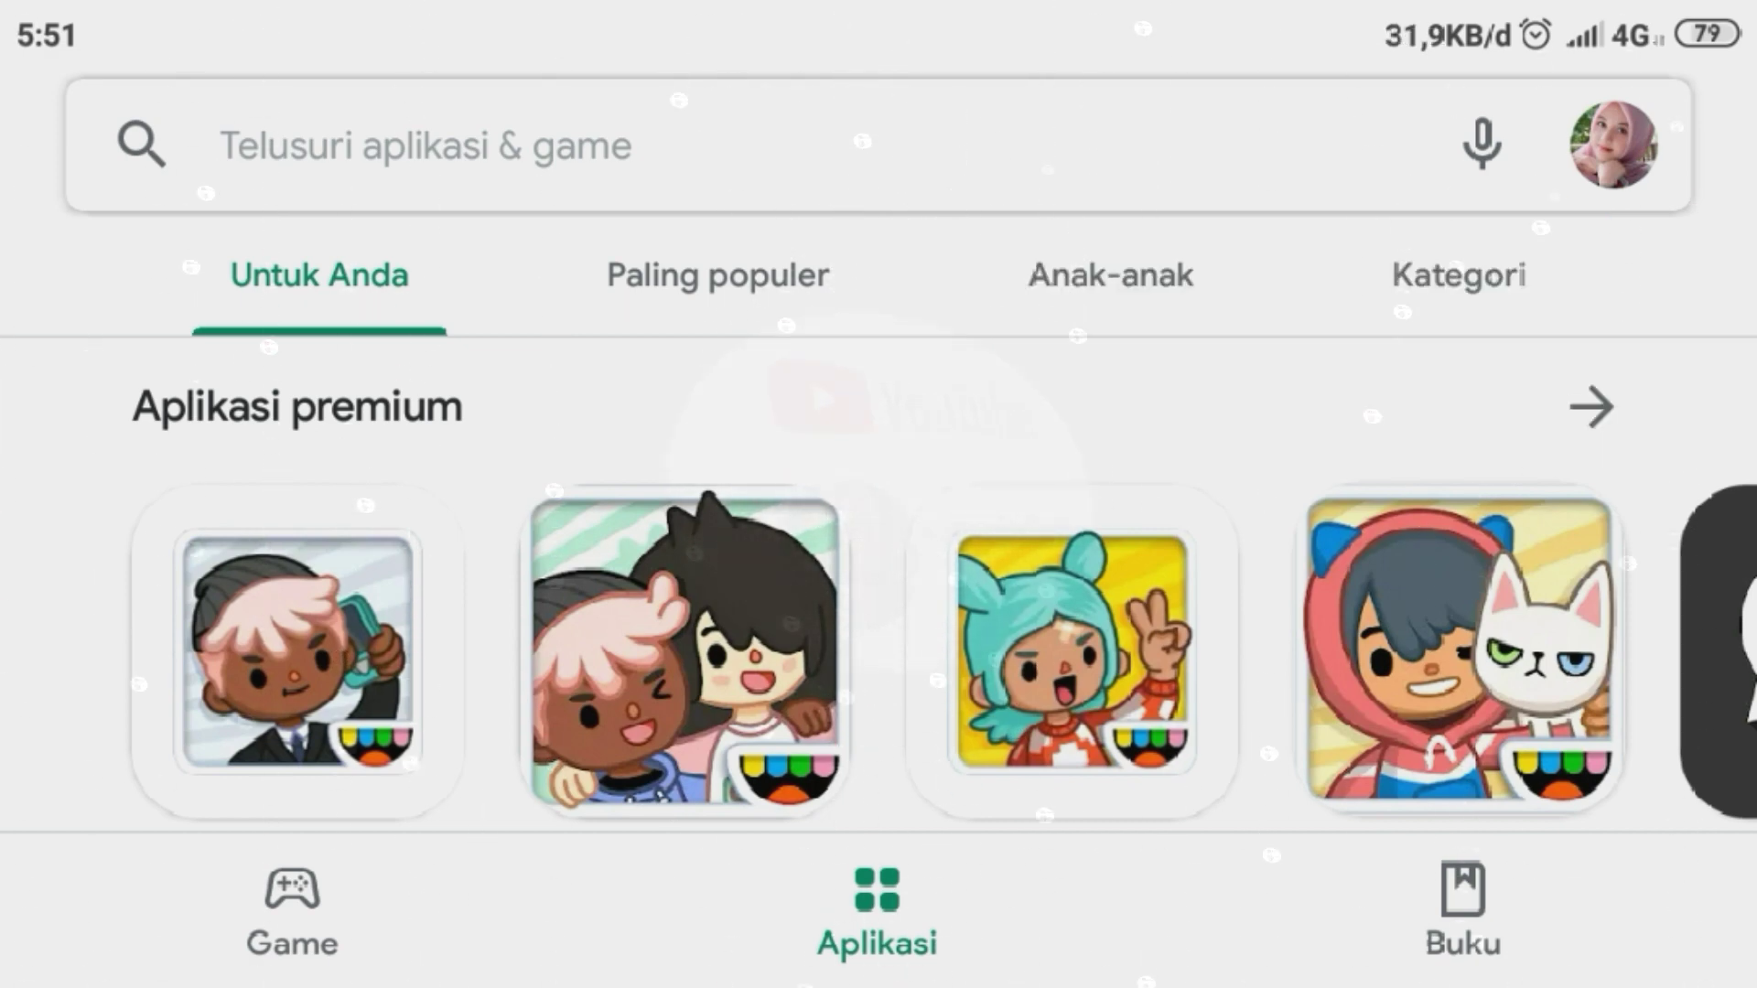
Scroll the 'excel' search results and open the Google Spreadsheet app's details page
scroll(879, 585, "down", 3)
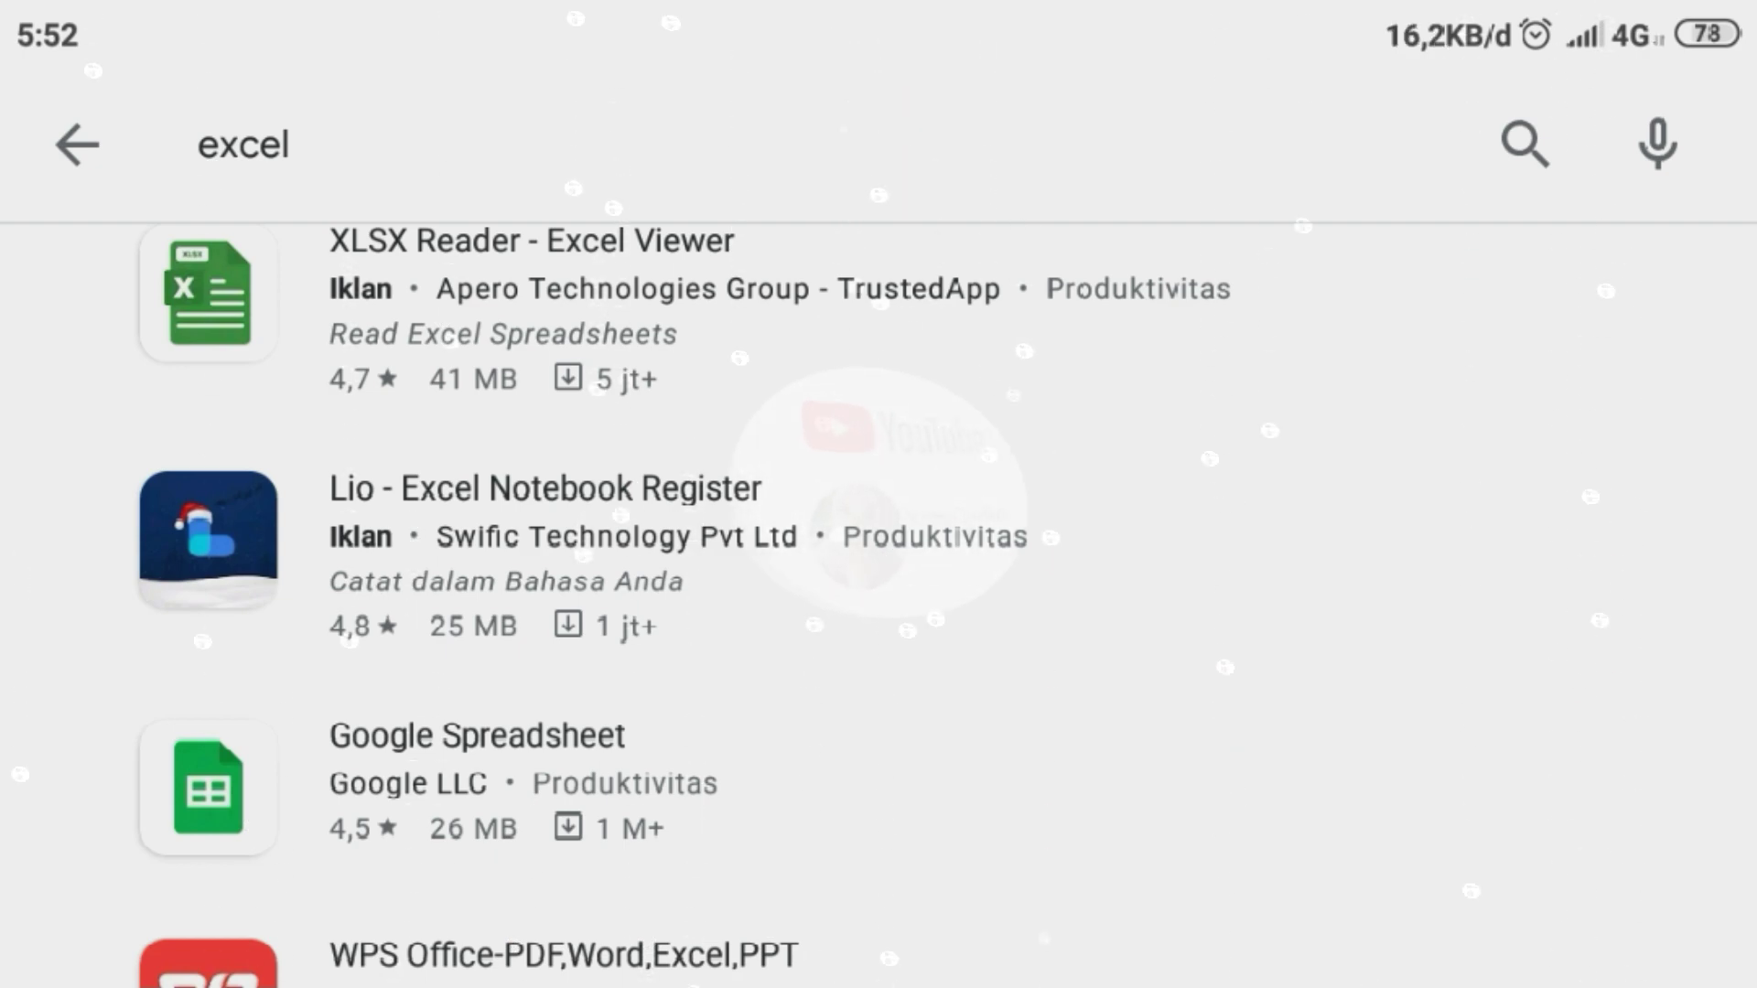
scroll(879, 586, "down", 5)
scroll(880, 586, "down", 3)
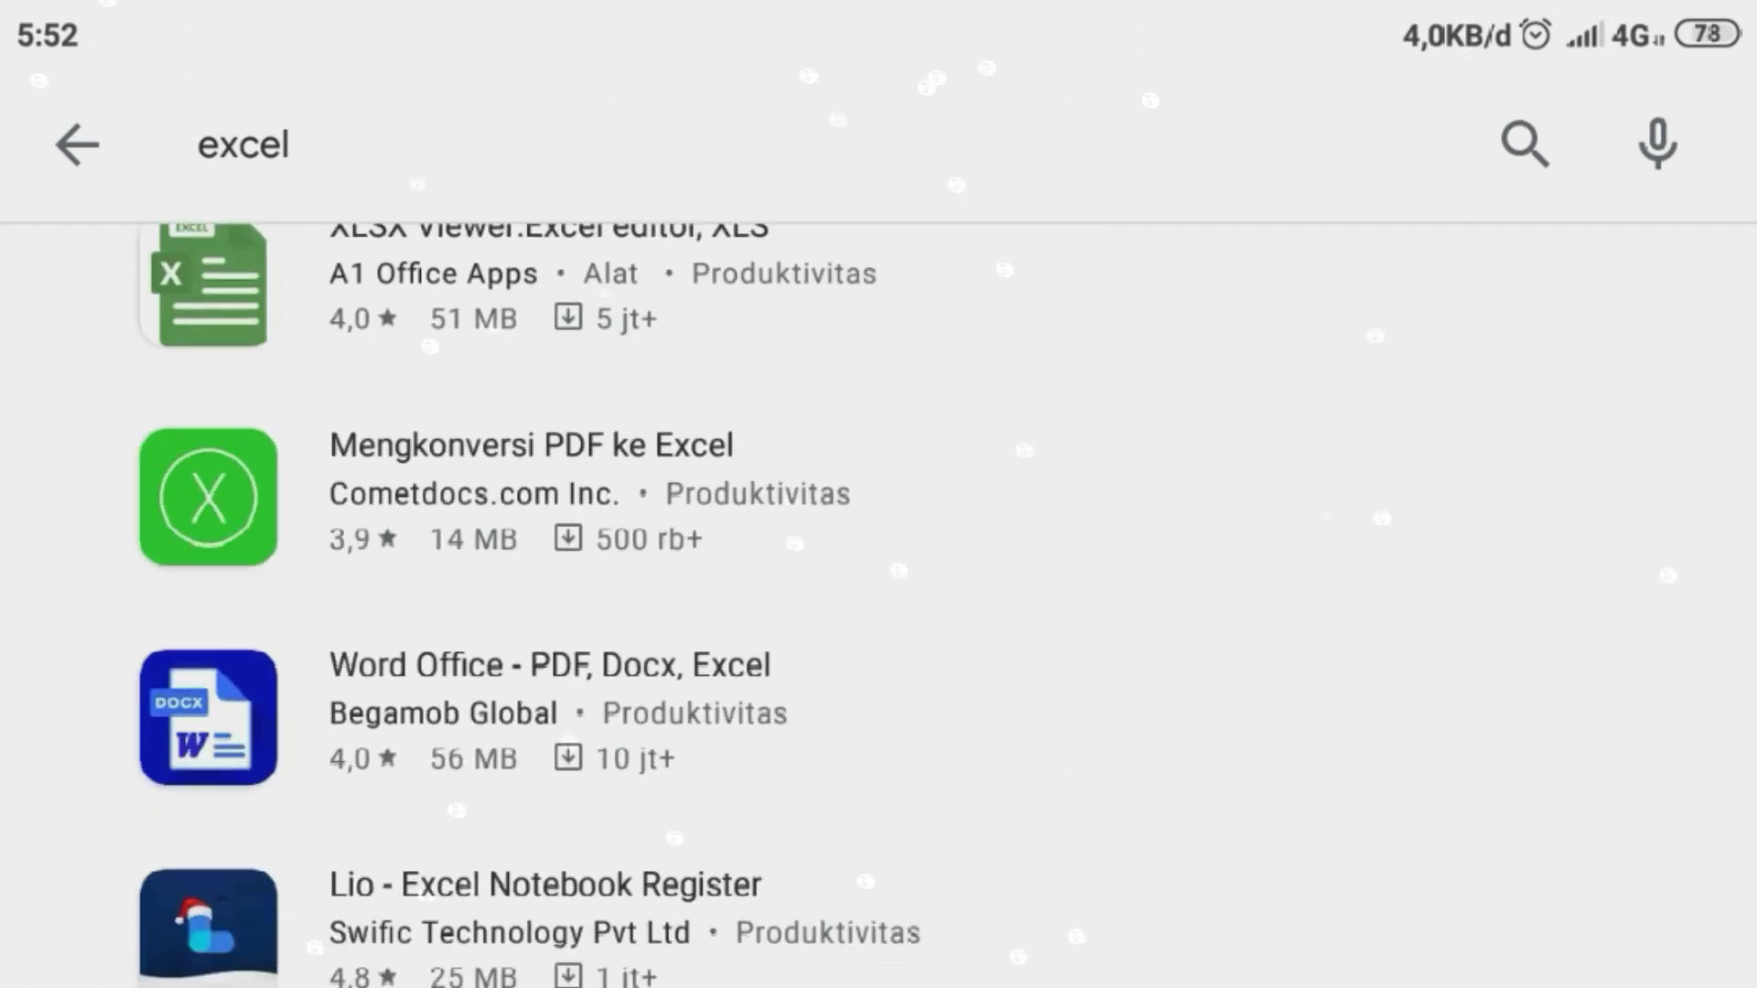
scroll(878, 586, "down", 4)
scroll(879, 587, "down", 3)
scroll(879, 587, "down", 4)
scroll(879, 586, "down", 3)
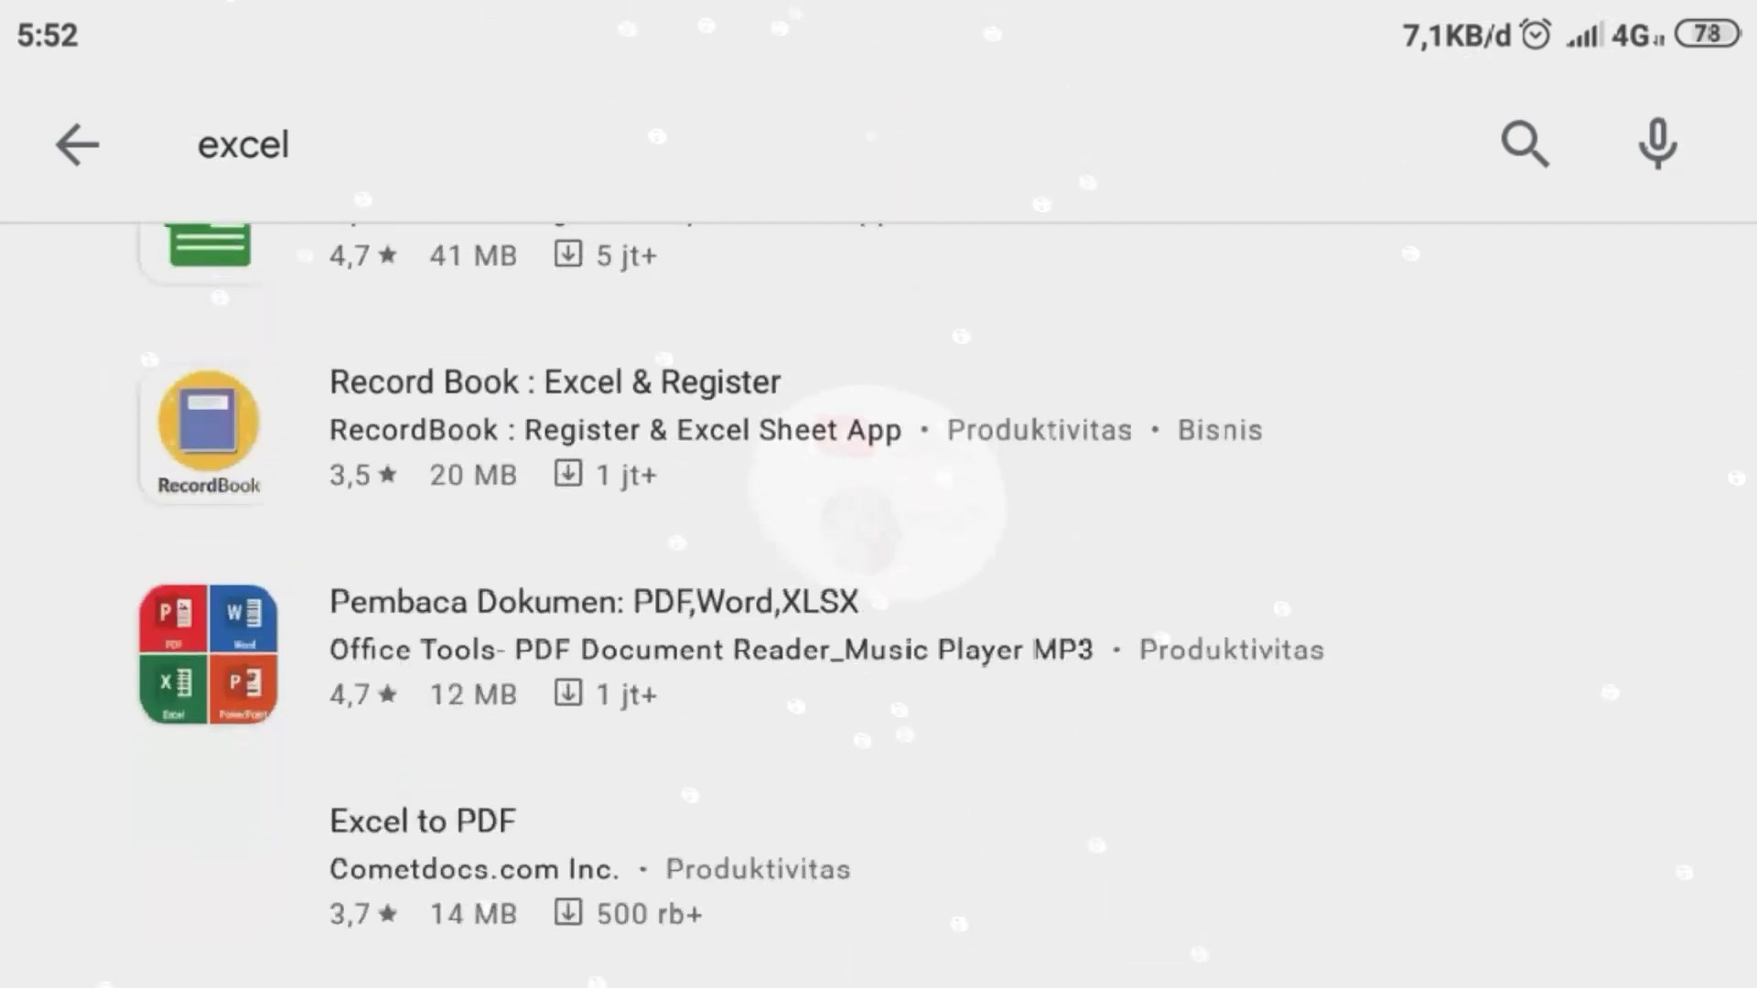
scroll(880, 587, "up", 15)
left_click(477, 550)
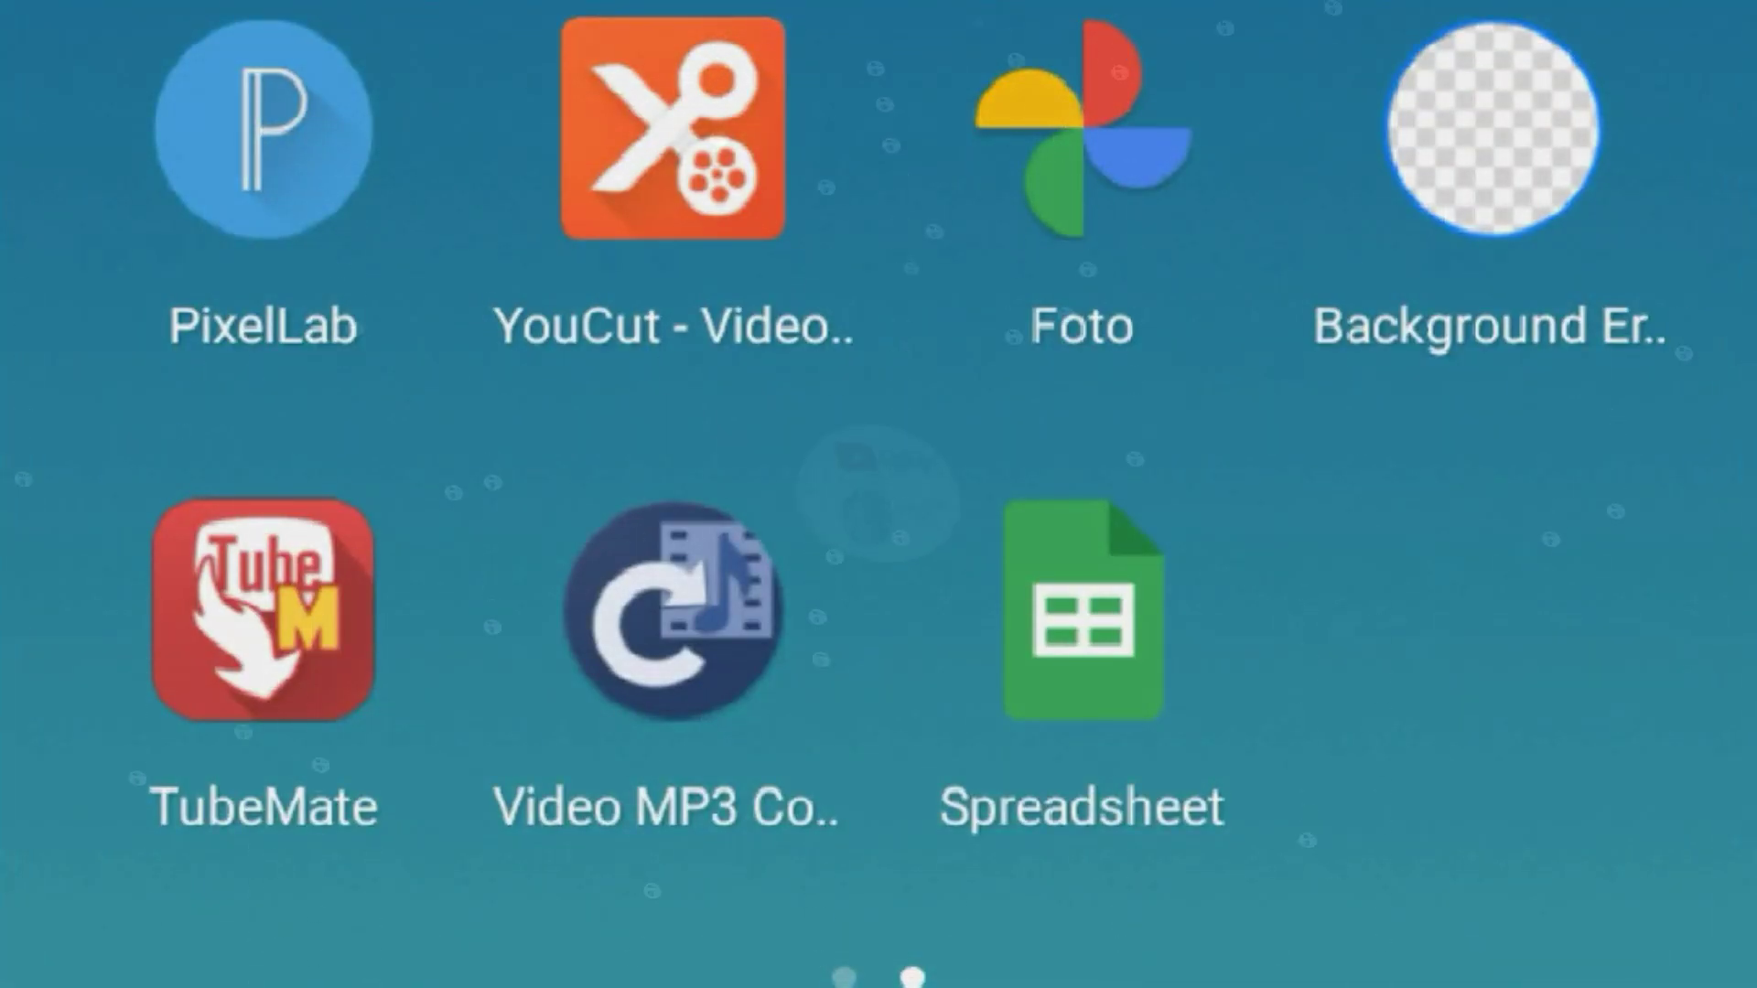
Launch Google Sheets and swipe down the Pearson Square workbook to the BAHAN BAKU PAKAN YANG INGIN DIBUAT table
left_click(1083, 611)
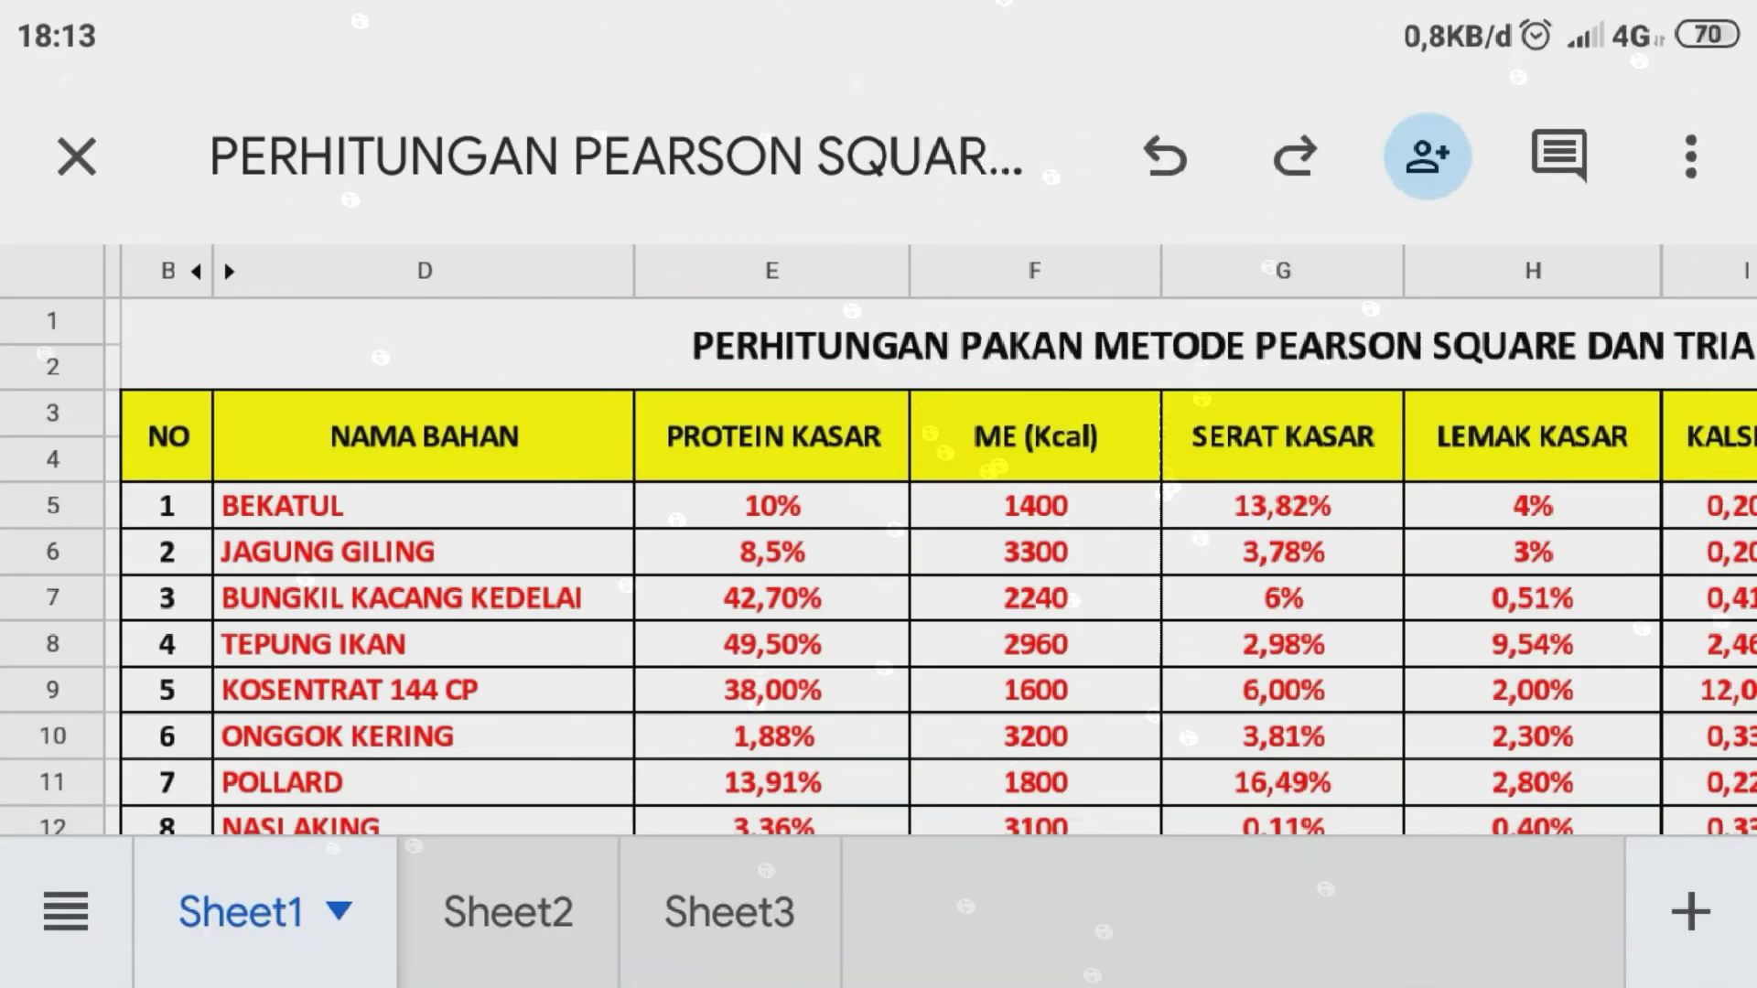
scroll(880, 567, "down", 3)
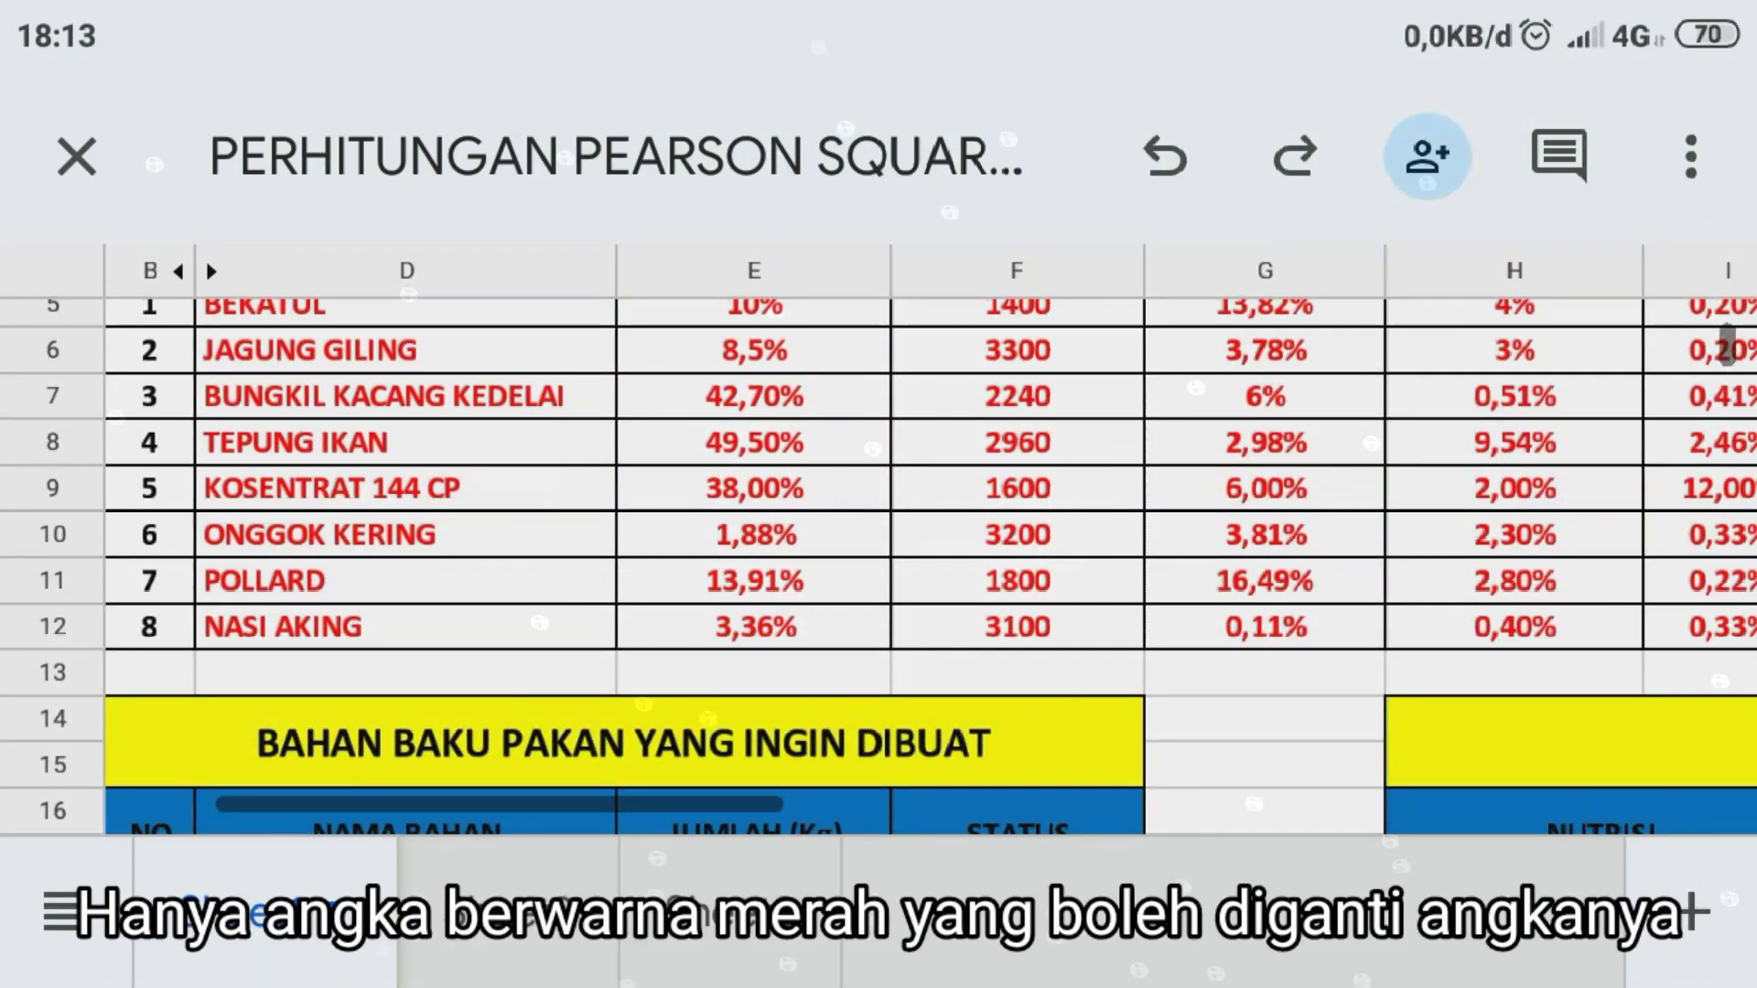
scroll(878, 549, "down", 4)
scroll(879, 549, "down", 3)
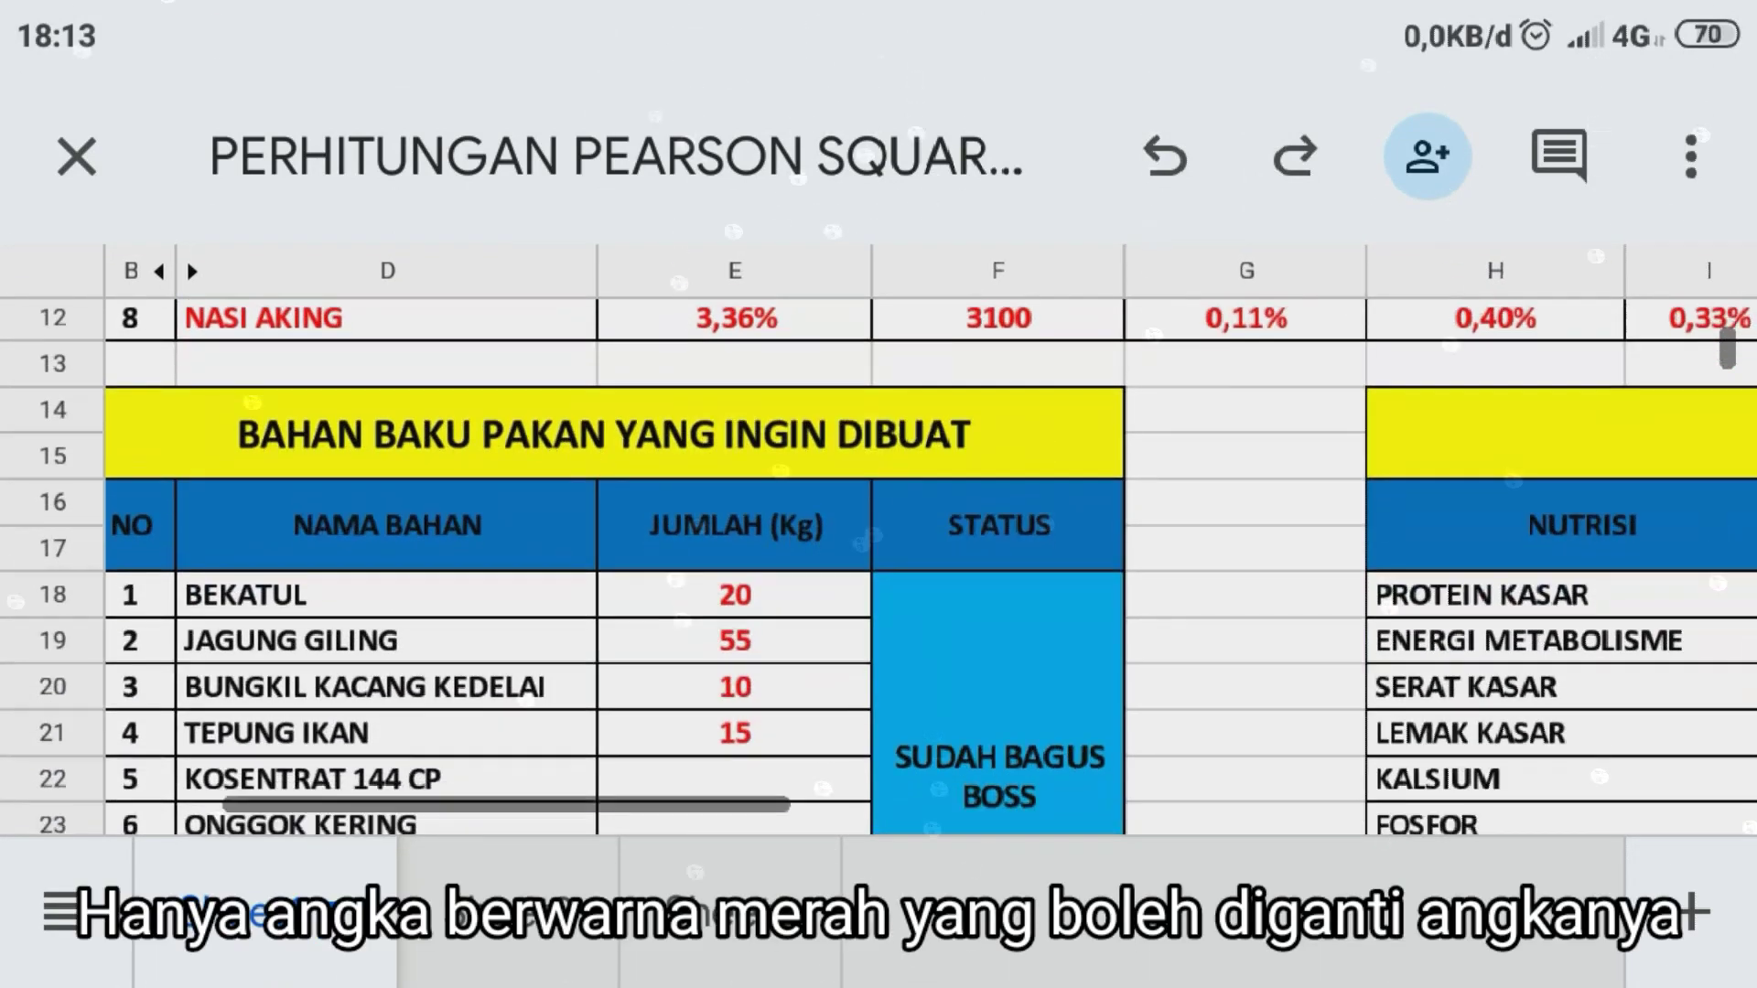
scroll(879, 549, "down", 3)
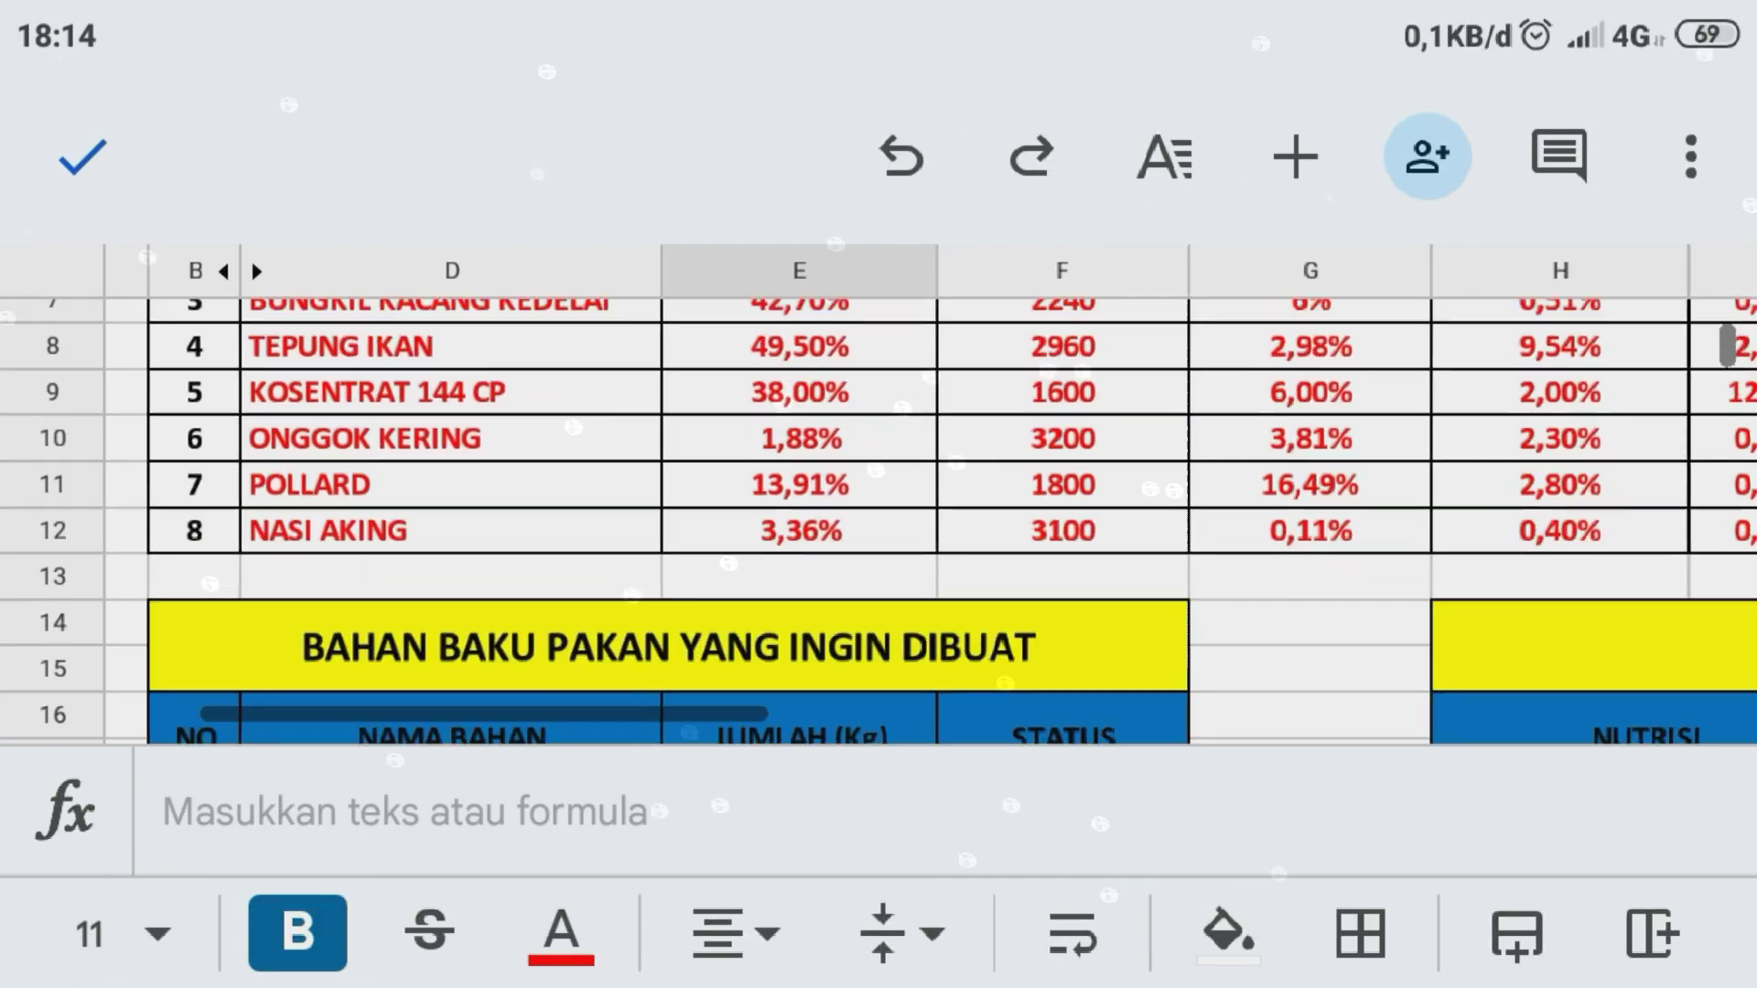
scroll(878, 495, "up", 2)
scroll(879, 495, "up", 2)
scroll(879, 495, "down", 3)
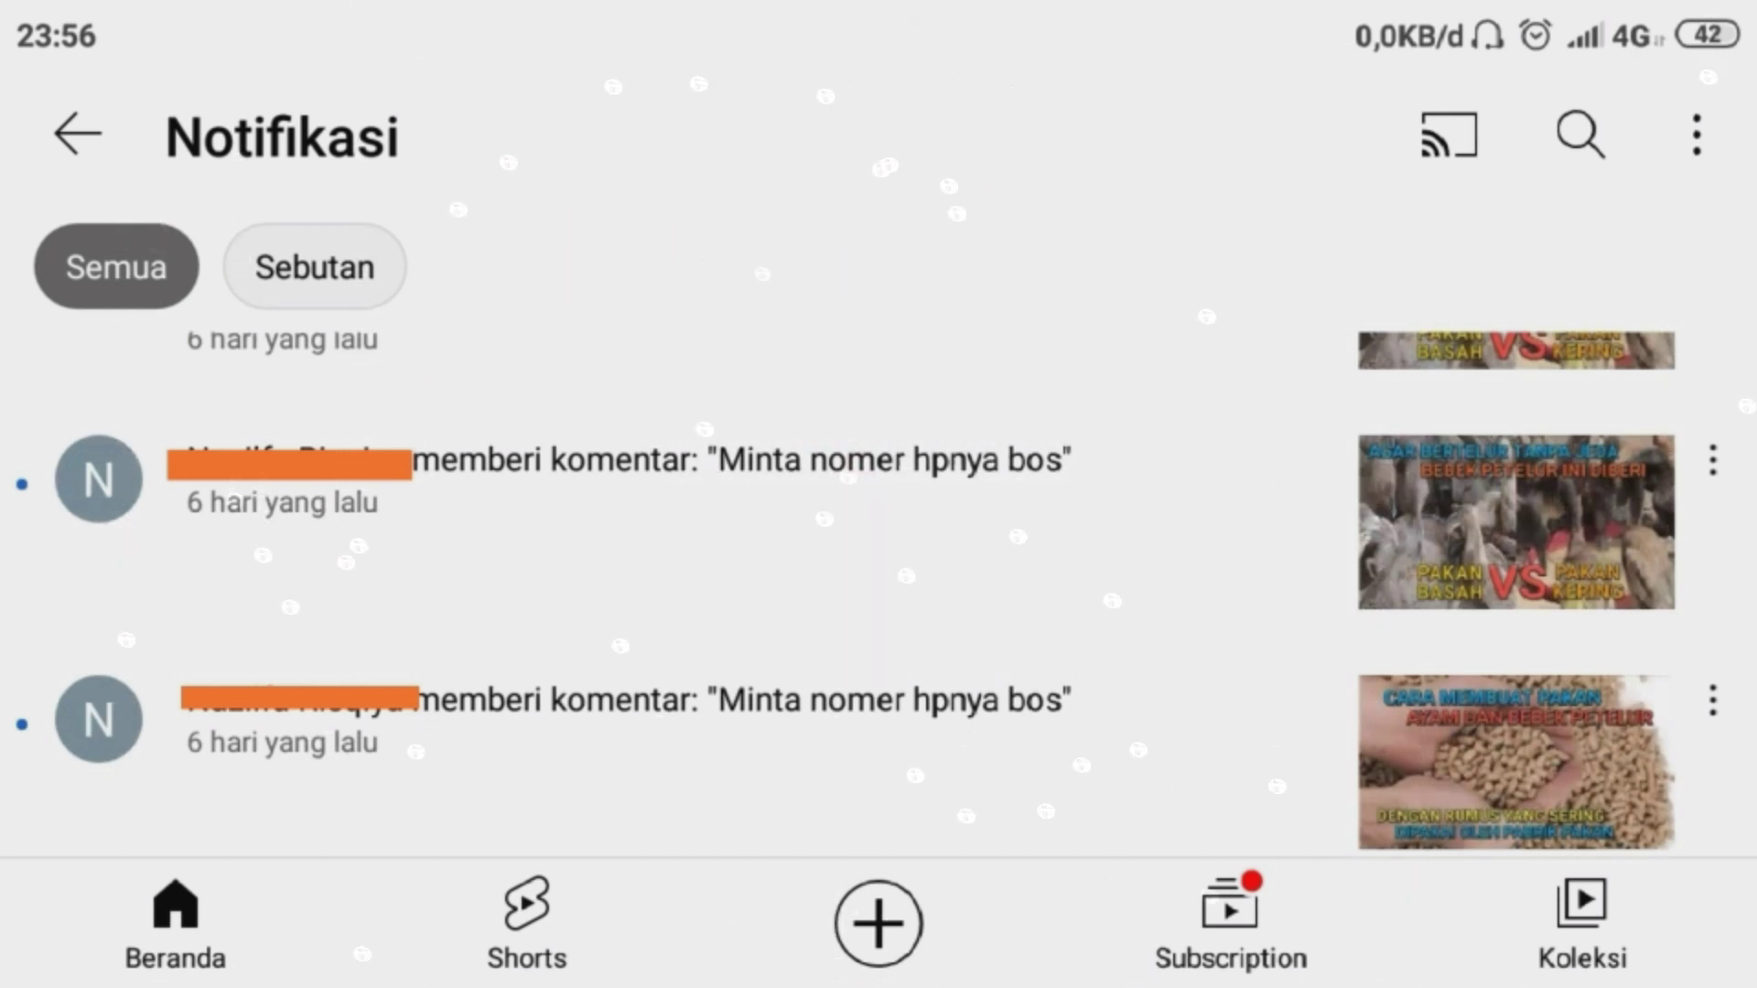
scroll(879, 587, "down", 5)
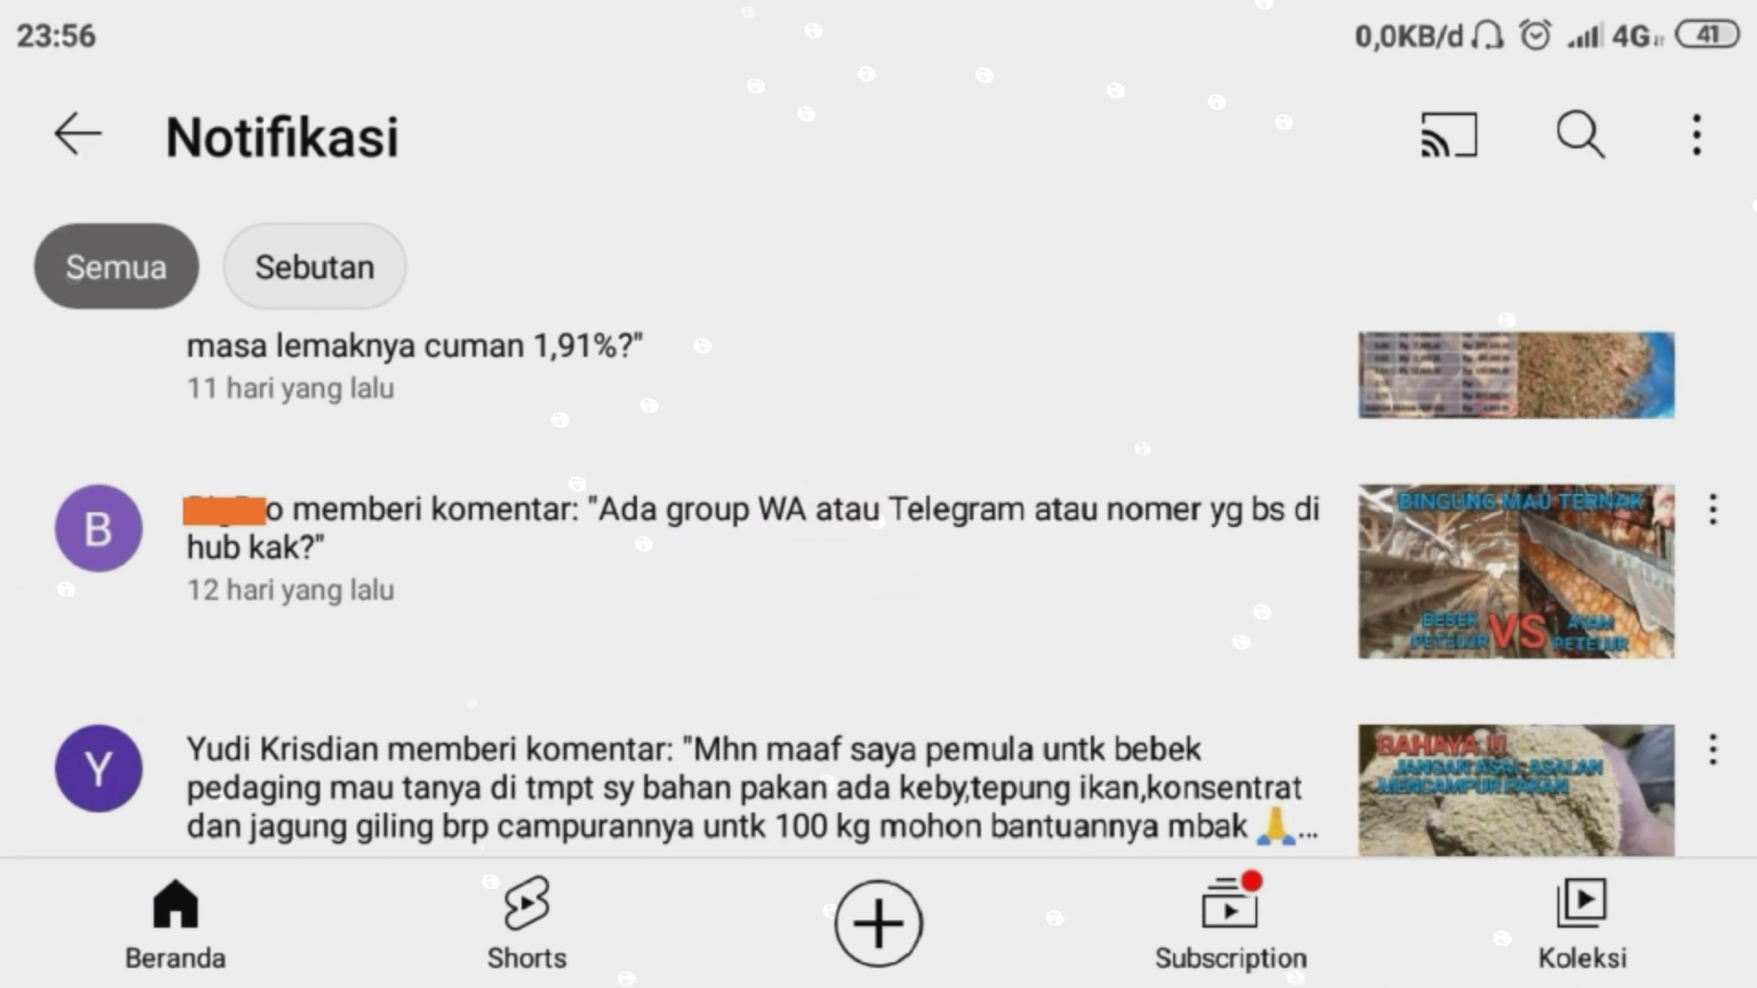
scroll(879, 586, "up", 5)
scroll(879, 587, "down", 3)
scroll(879, 586, "down", 2)
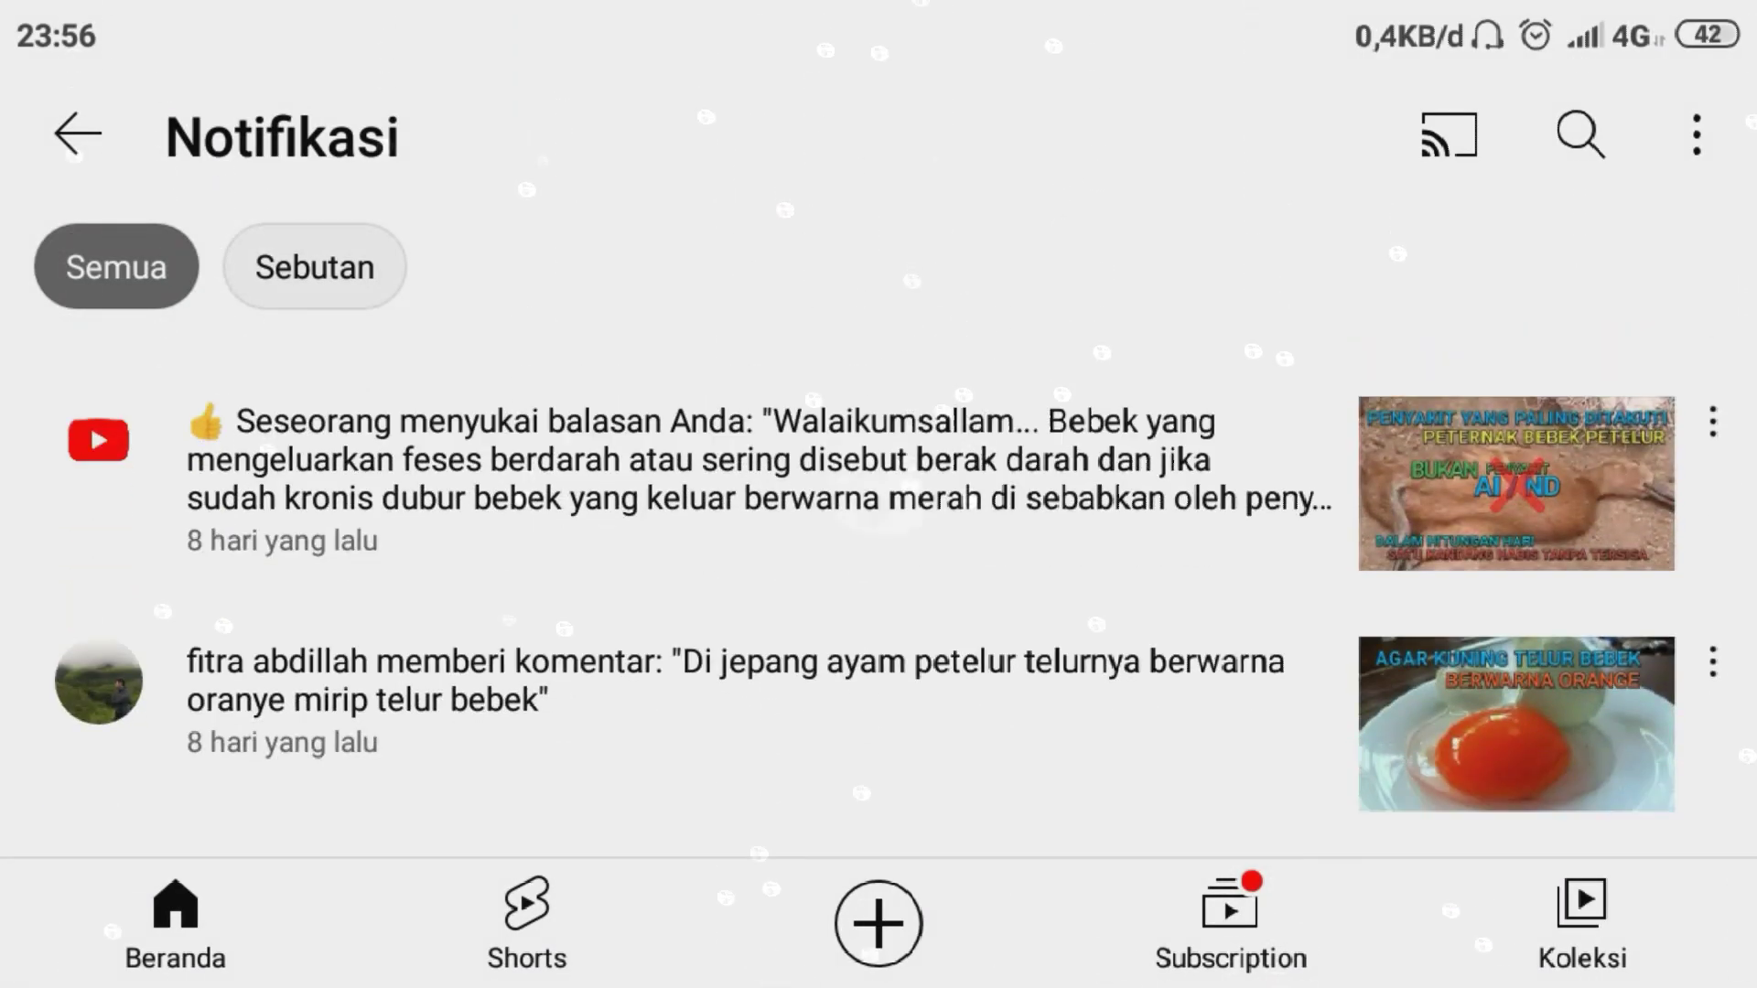
scroll(879, 586, "down", 3)
scroll(879, 586, "down", 3)
scroll(878, 587, "down", 3)
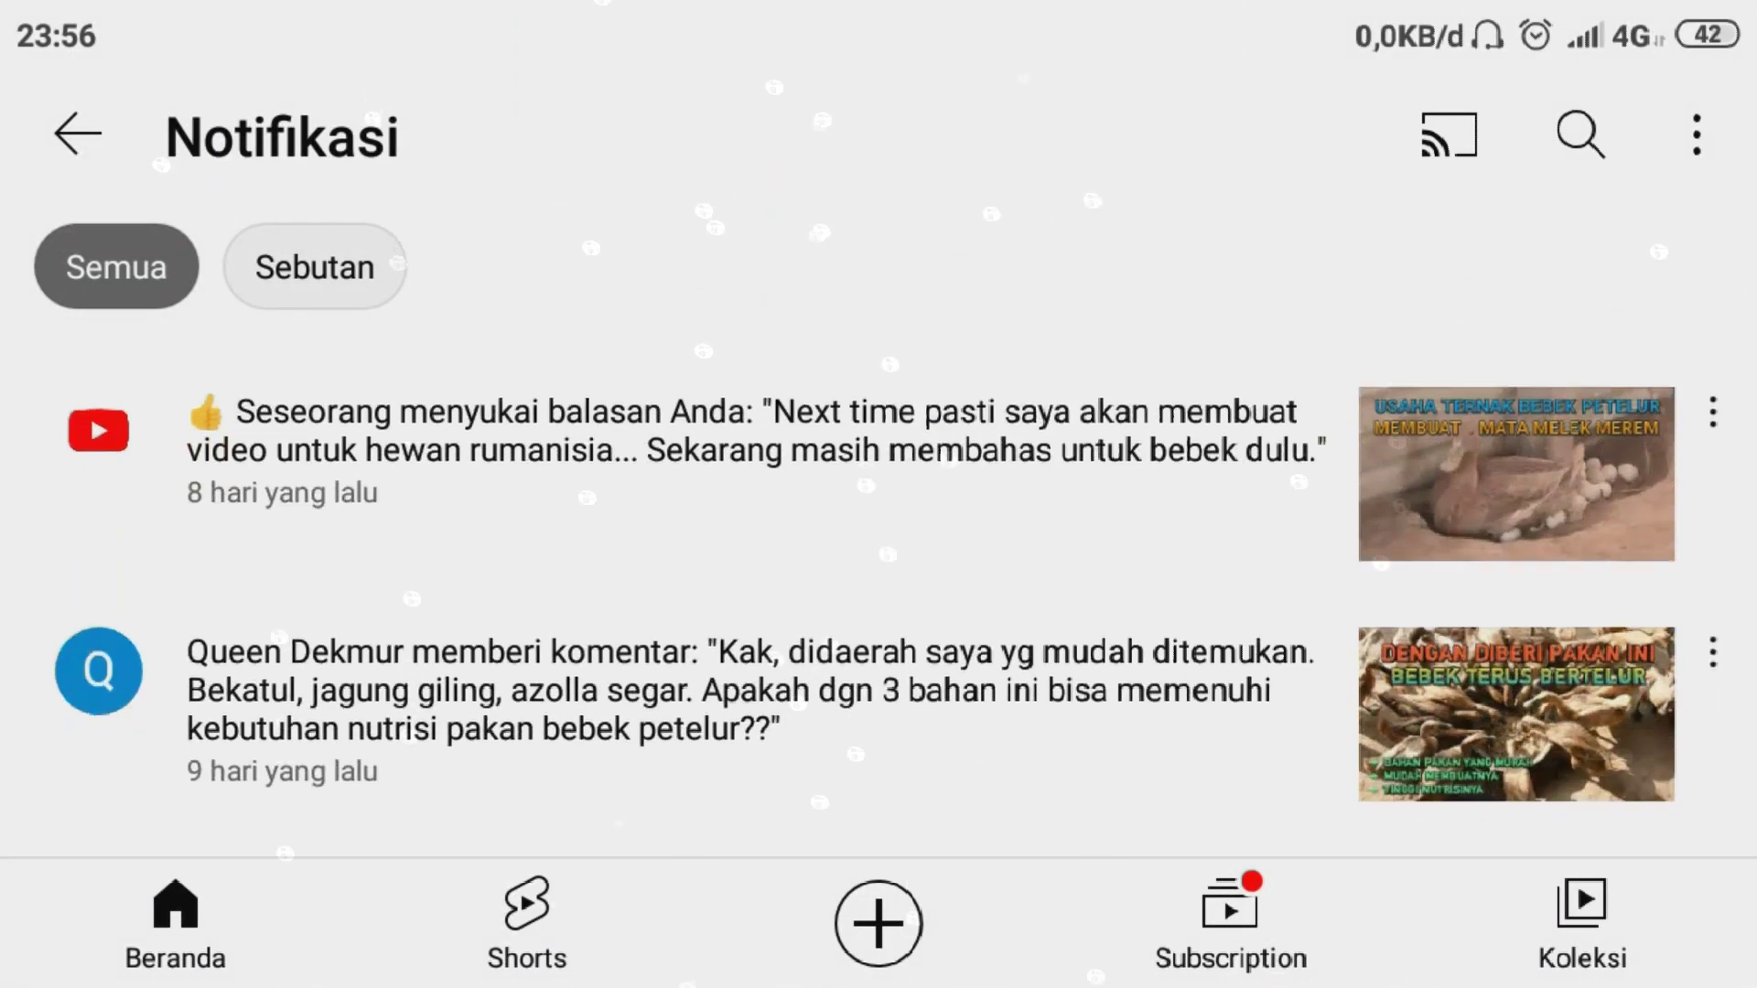
scroll(879, 586, "down", 4)
scroll(879, 587, "down", 2)
scroll(880, 587, "down", 2)
scroll(879, 586, "down", 2)
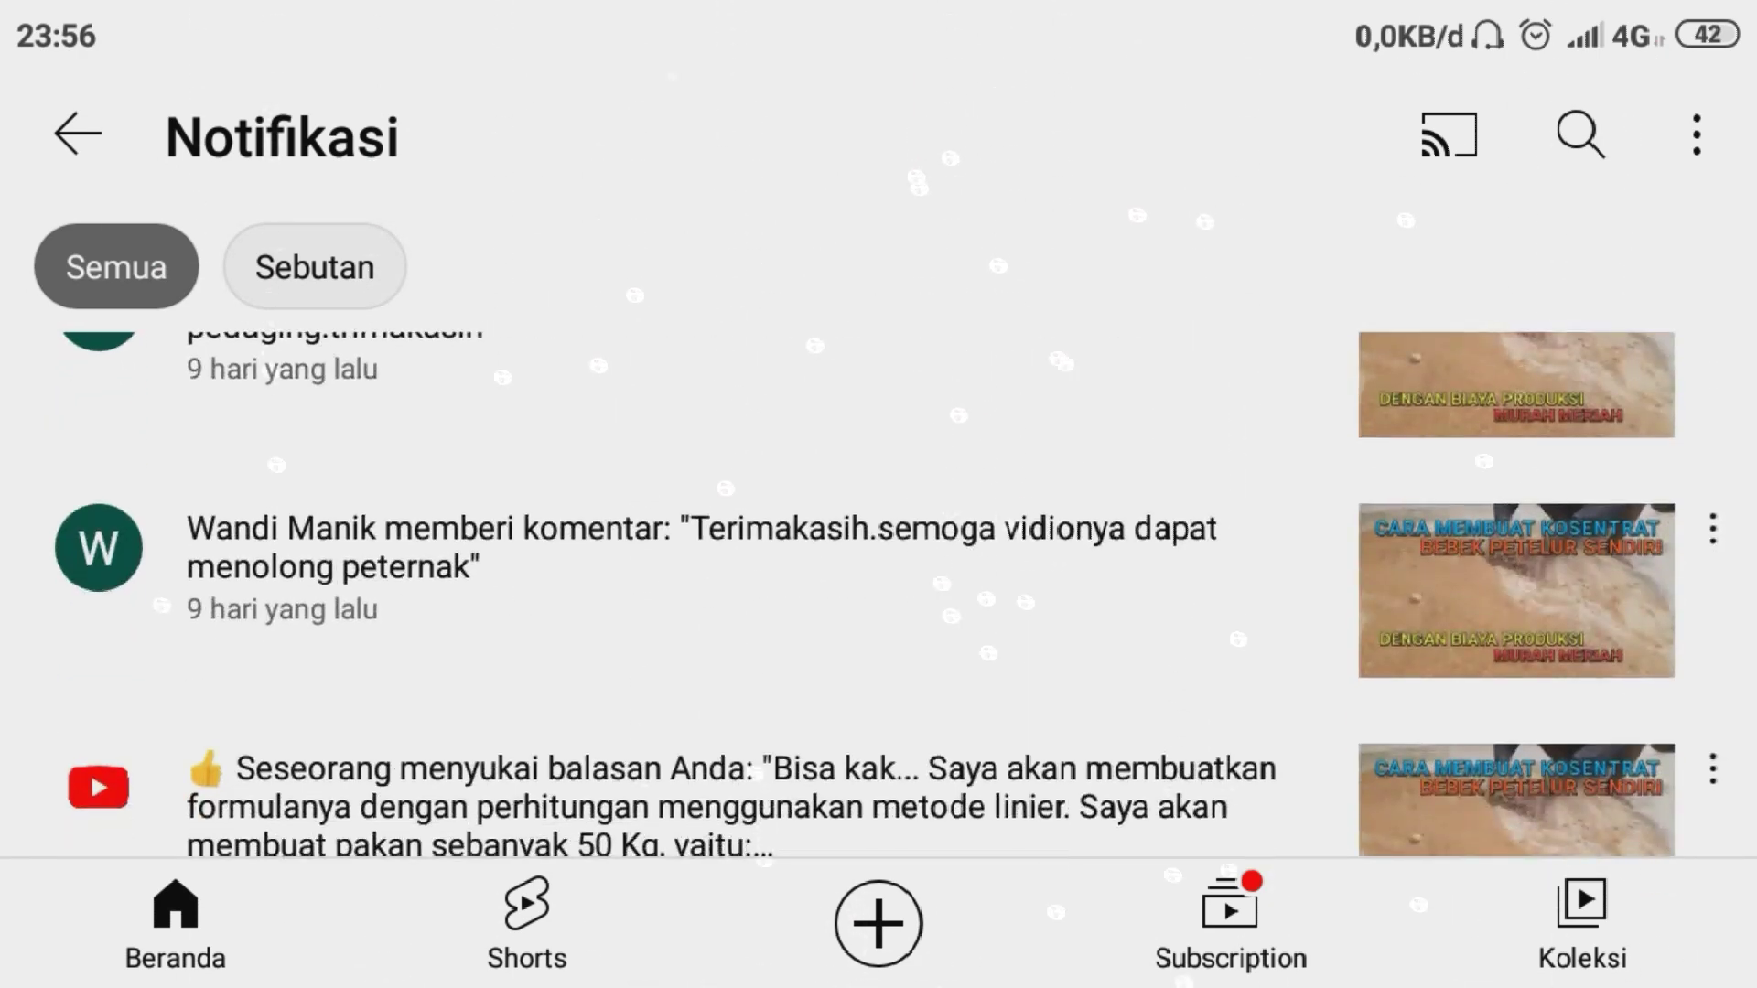
scroll(879, 587, "down", 3)
scroll(879, 587, "down", 3)
scroll(878, 587, "down", 2)
scroll(879, 587, "down", 2)
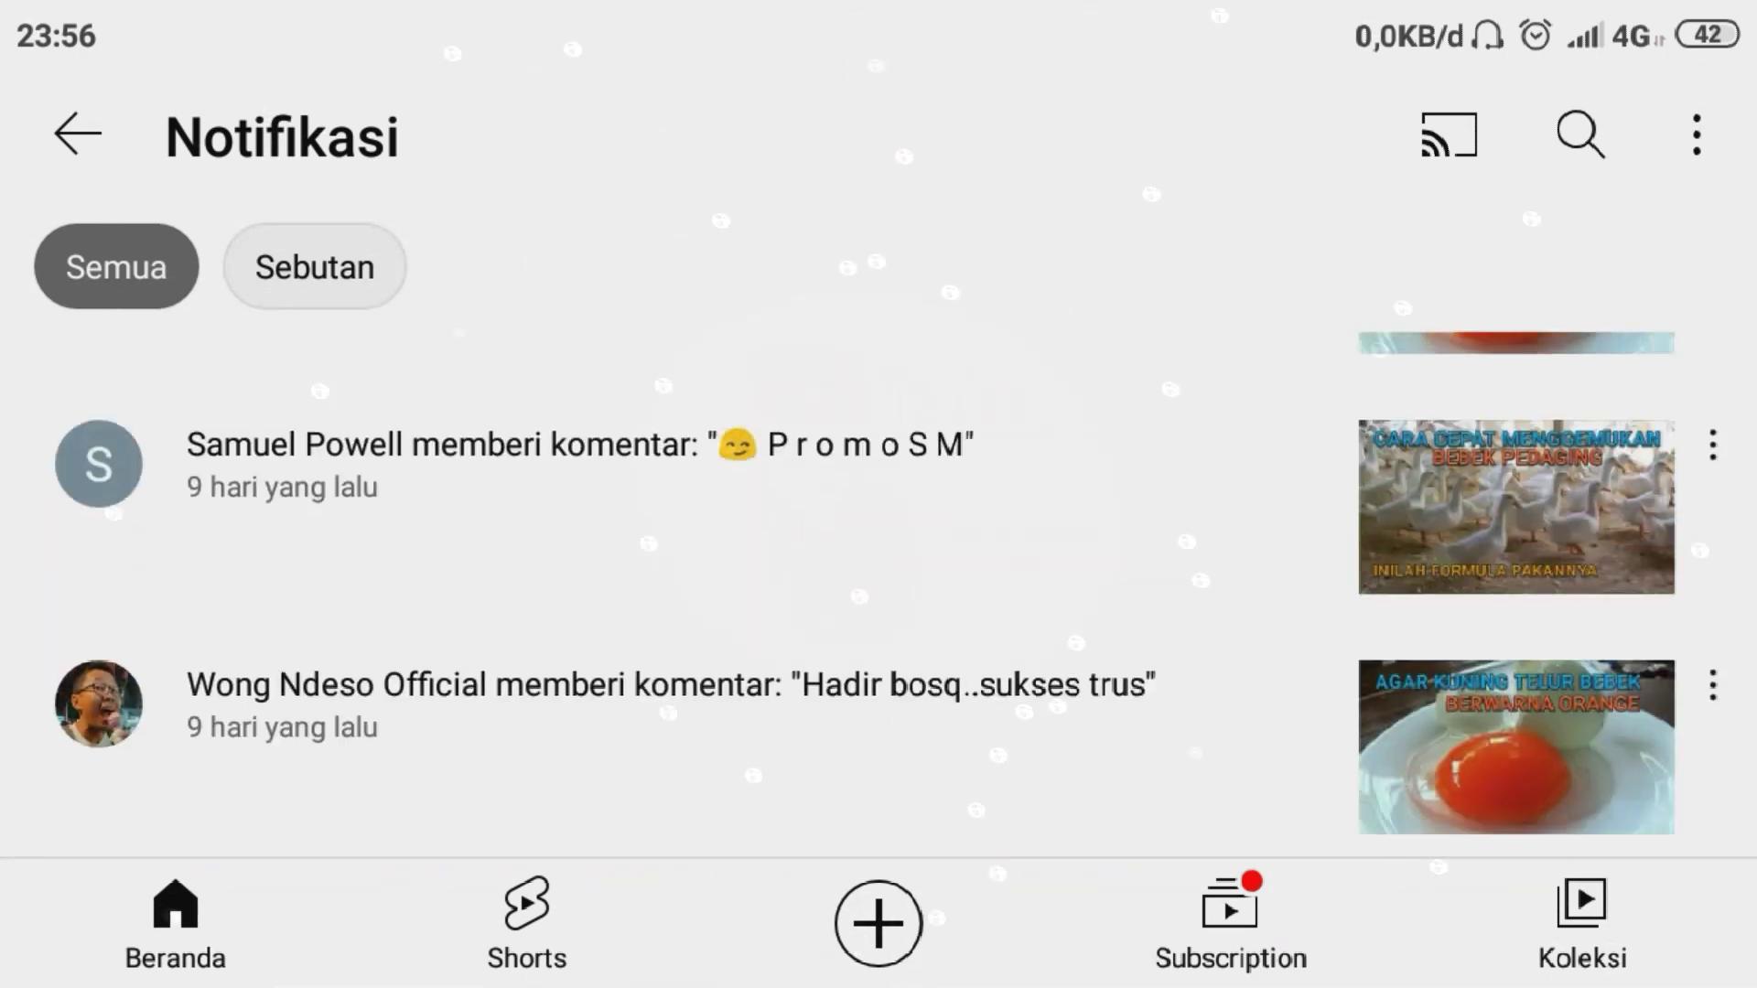
scroll(880, 587, "down", 1)
scroll(879, 587, "down", 2)
scroll(878, 585, "down", 1)
scroll(879, 586, "down", 2)
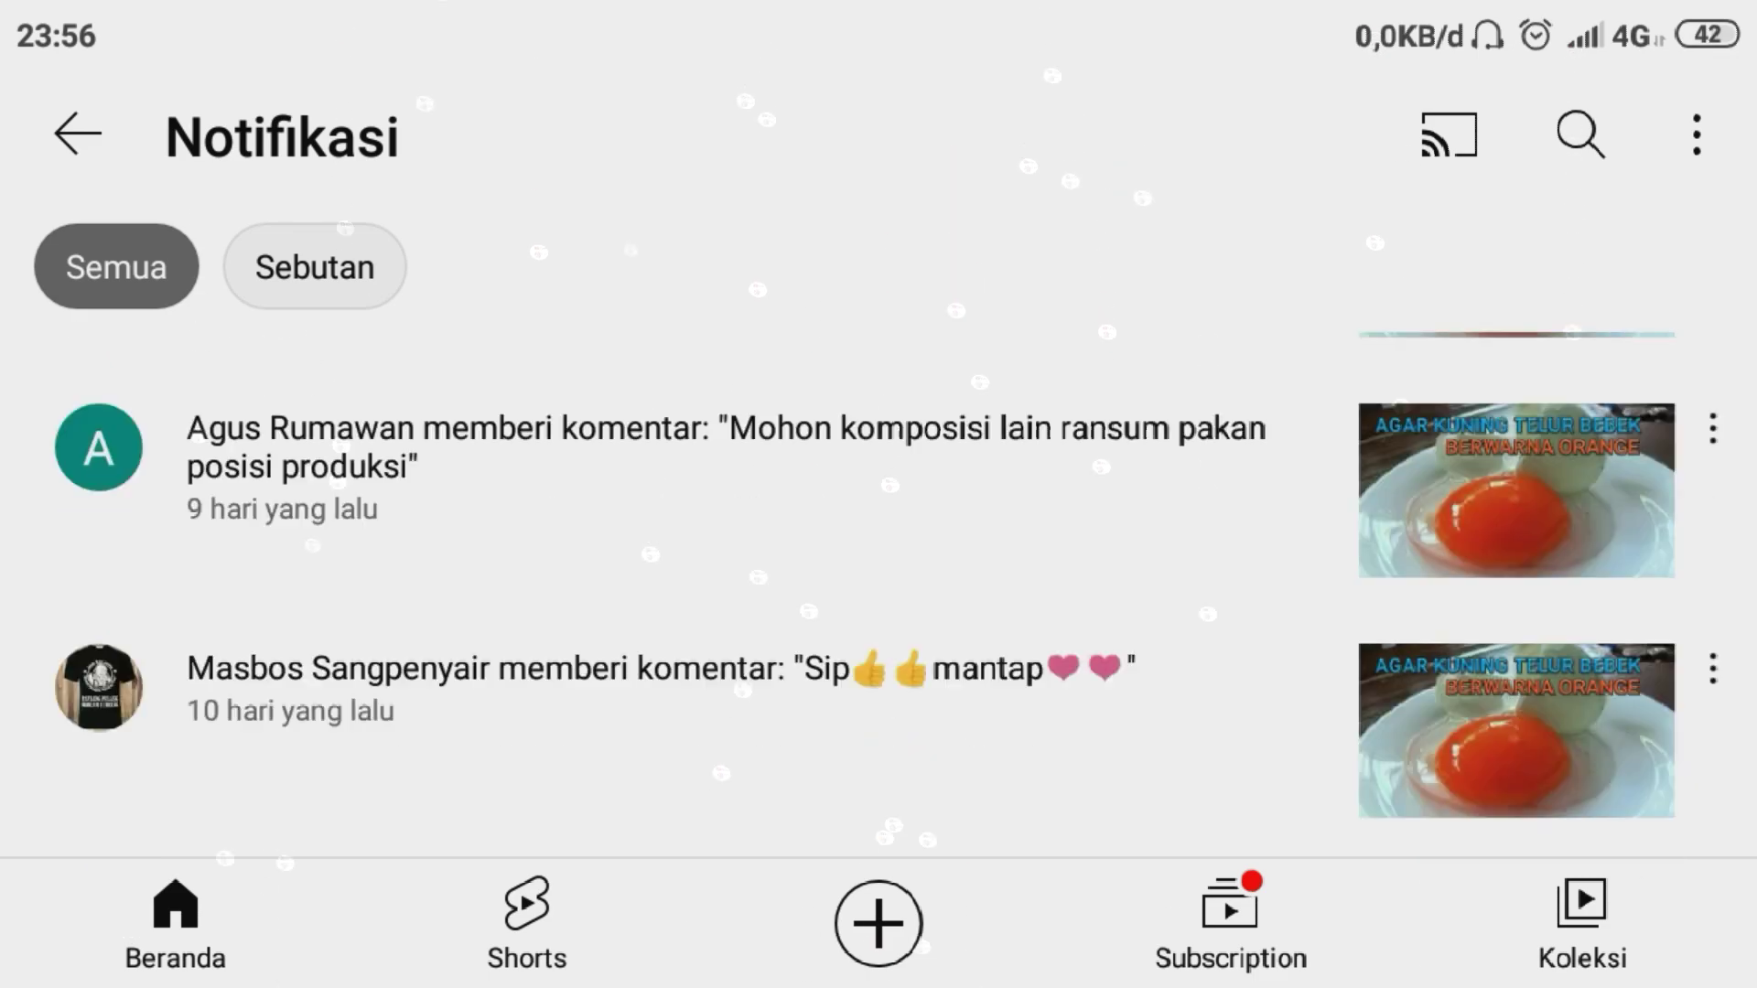
scroll(880, 587, "down", 2)
scroll(879, 586, "down", 3)
scroll(880, 586, "down", 2)
scroll(879, 586, "down", 1)
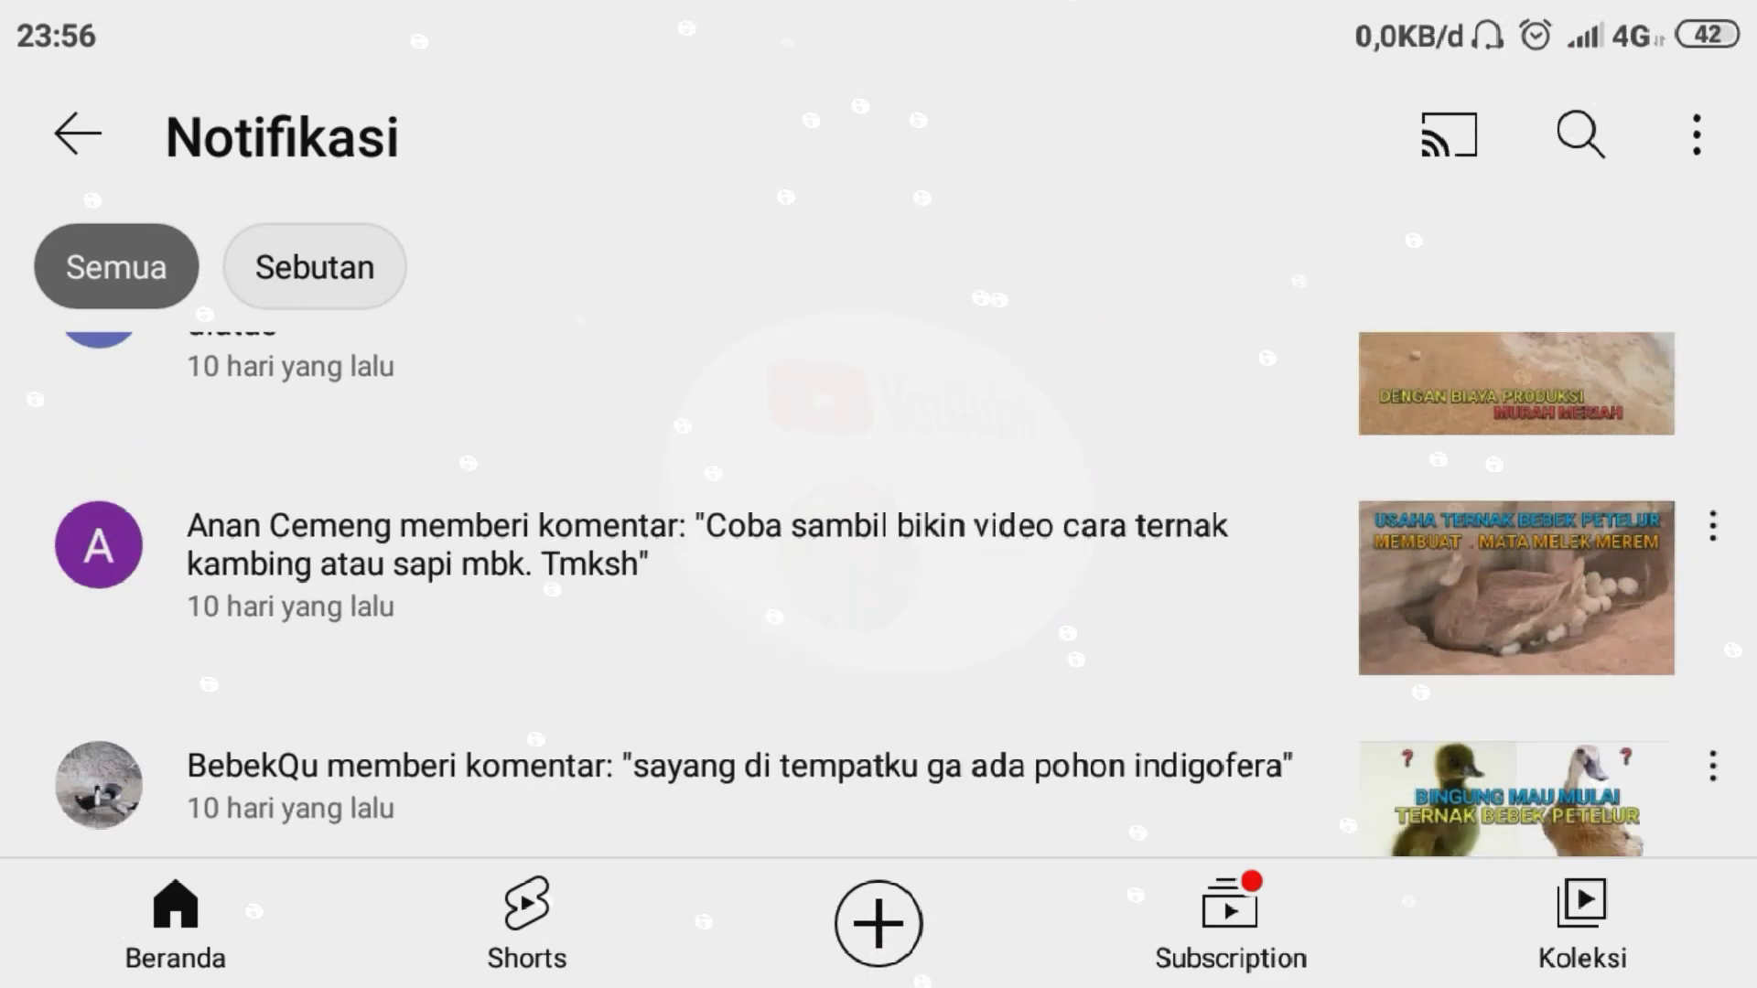
scroll(878, 586, "down", 2)
scroll(879, 586, "down", 2)
scroll(879, 587, "down", 2)
scroll(878, 587, "down", 2)
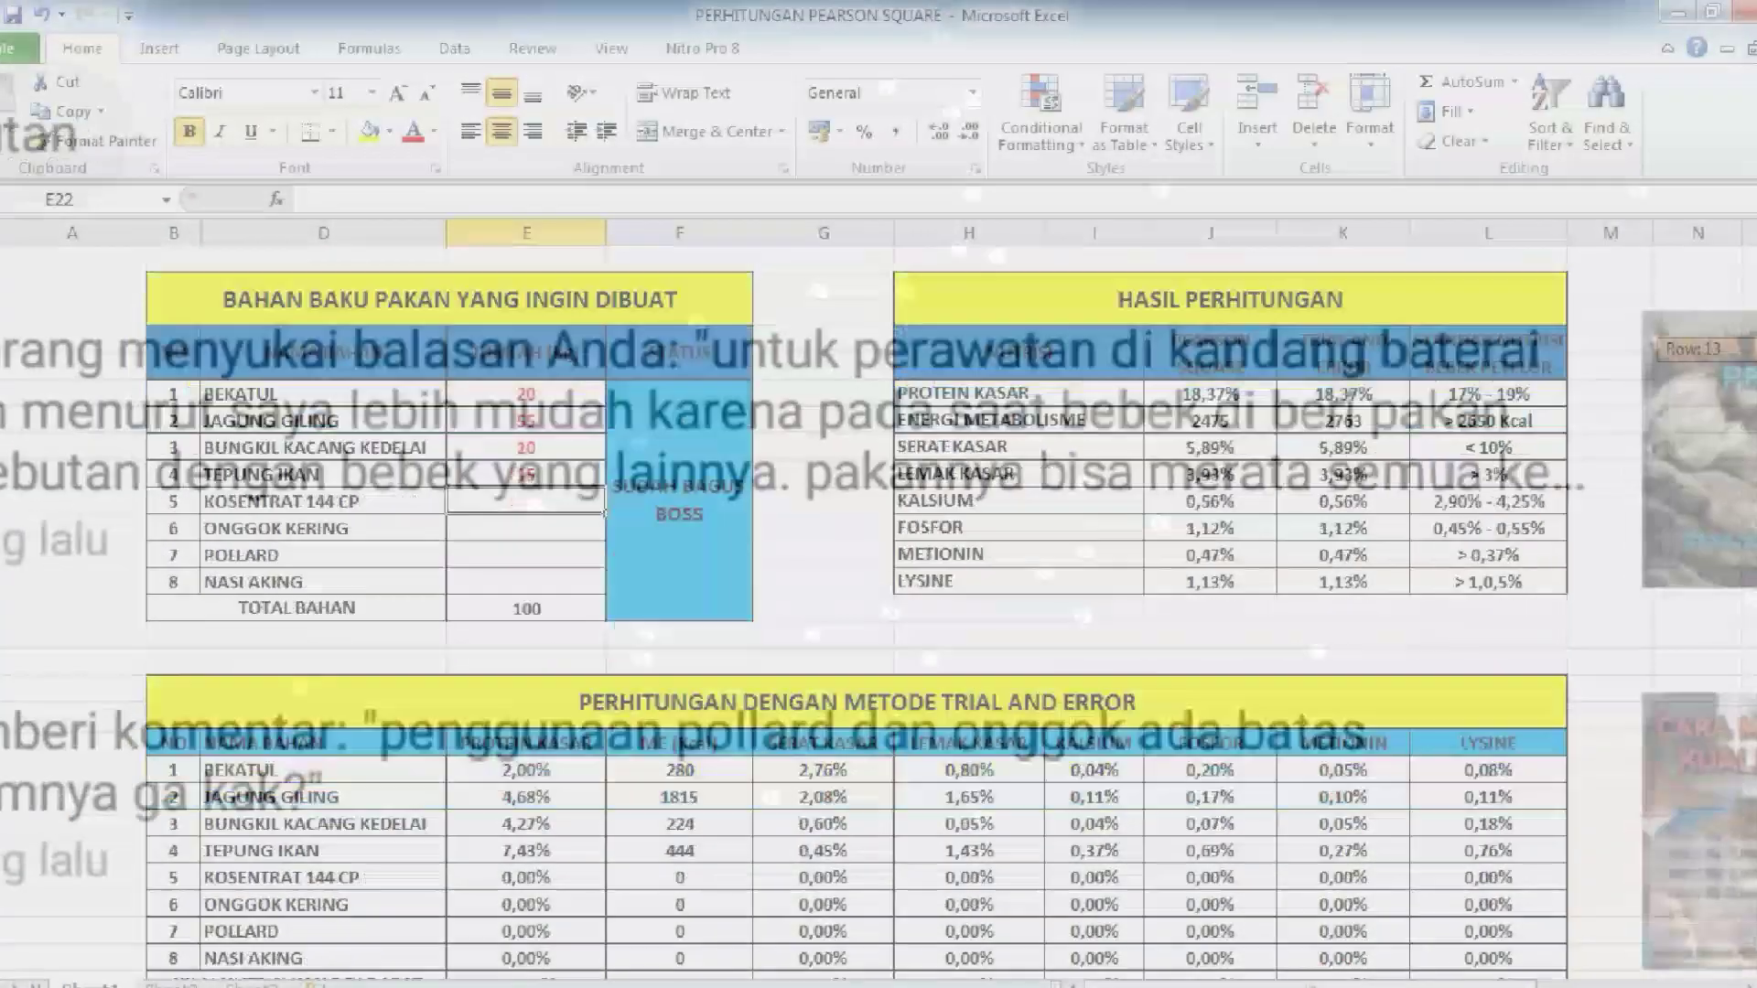
scroll(879, 586, "down", 1)
scroll(880, 587, "down", 1)
scroll(879, 586, "down", 2)
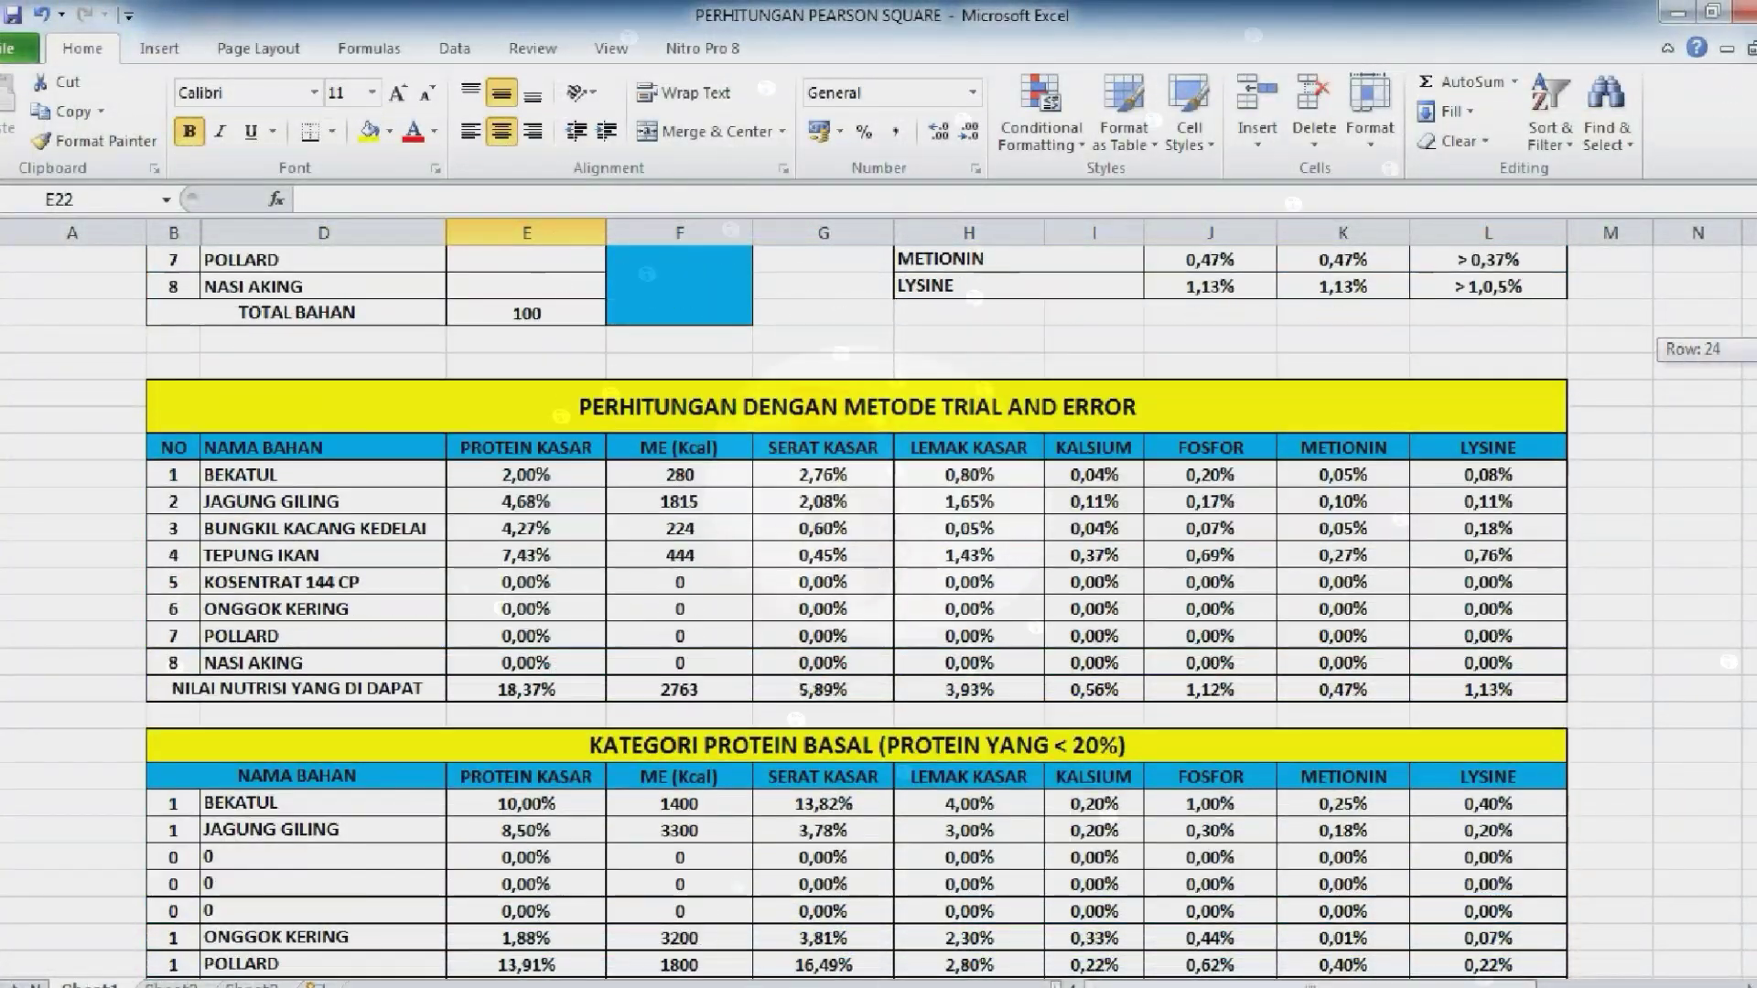
scroll(880, 586, "down", 1)
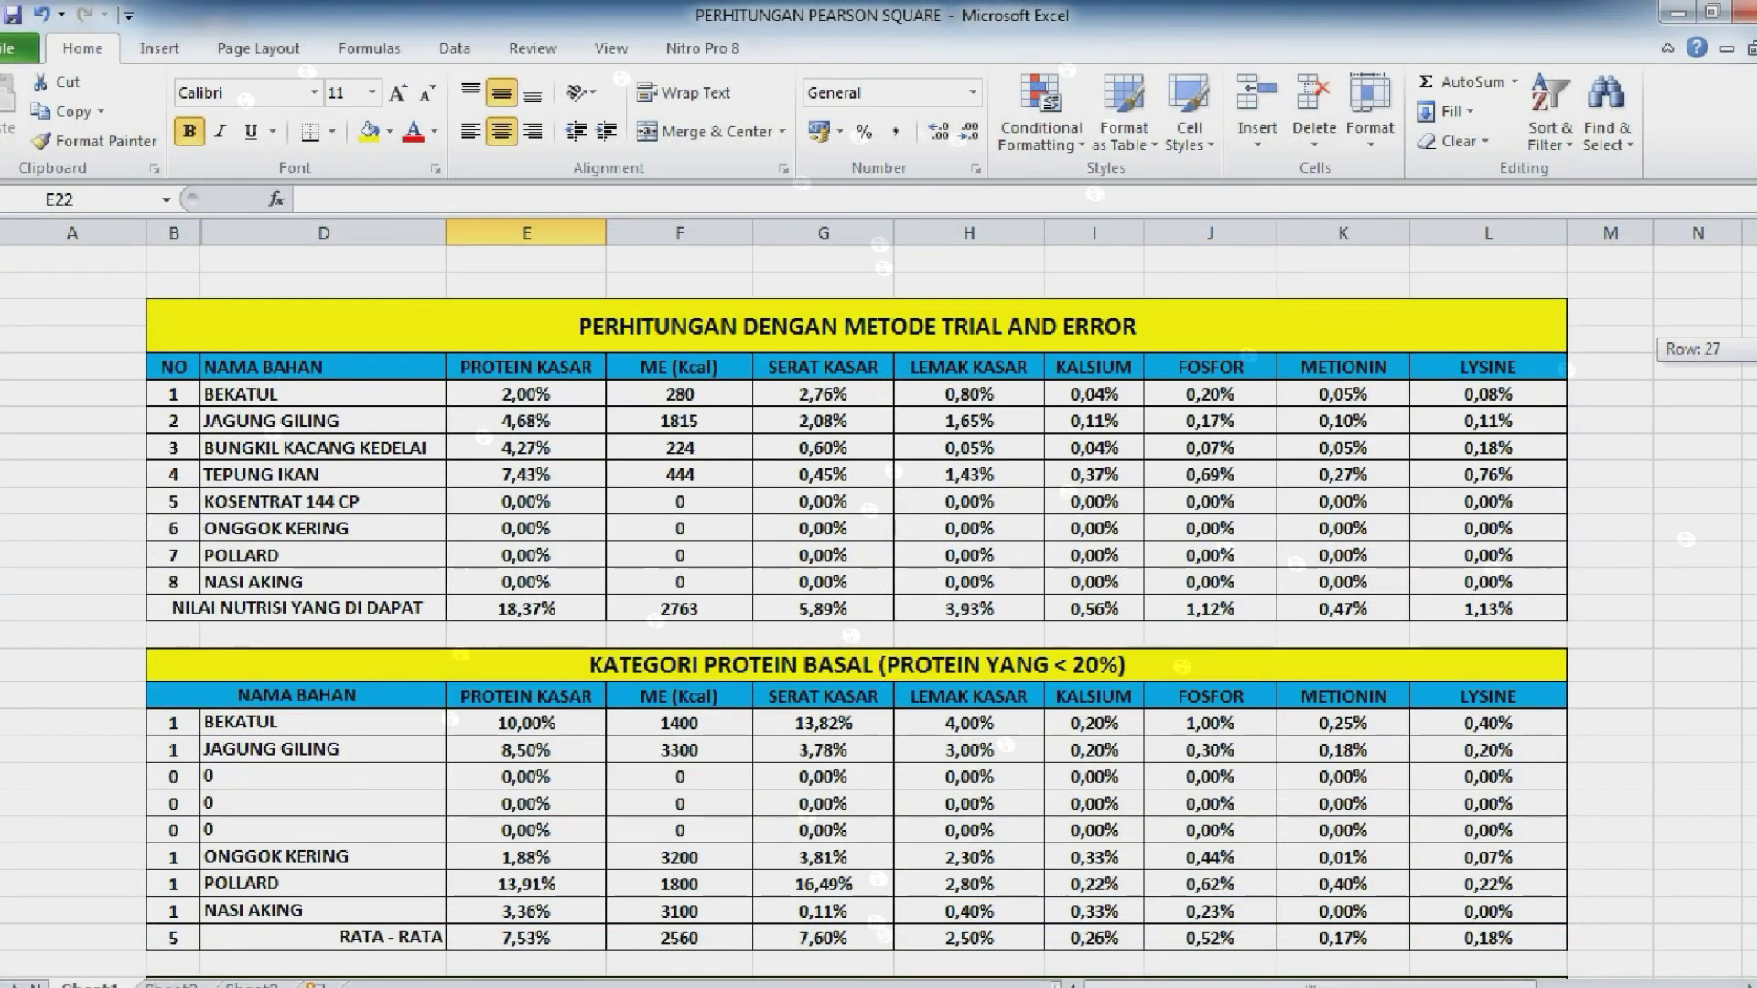
scroll(879, 587, "down", 1)
scroll(879, 585, "down", 1)
scroll(879, 586, "down", 1)
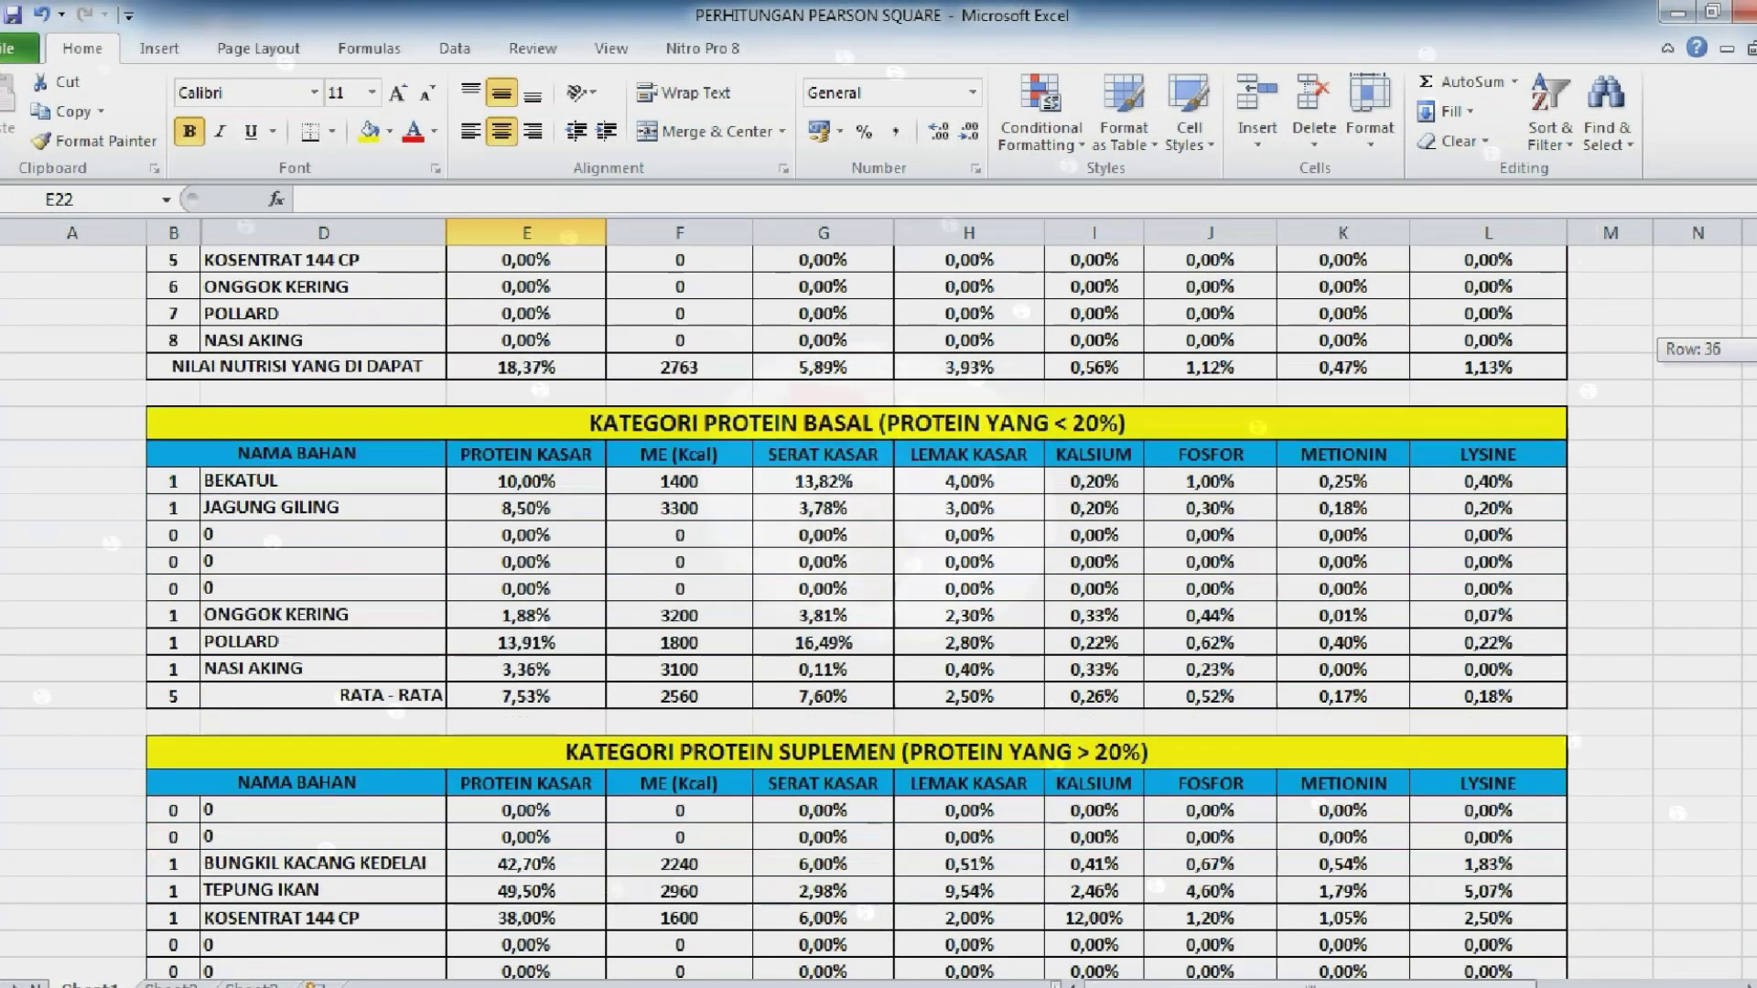
scroll(879, 586, "down", 1)
scroll(879, 586, "down", 1)
scroll(878, 586, "down", 1)
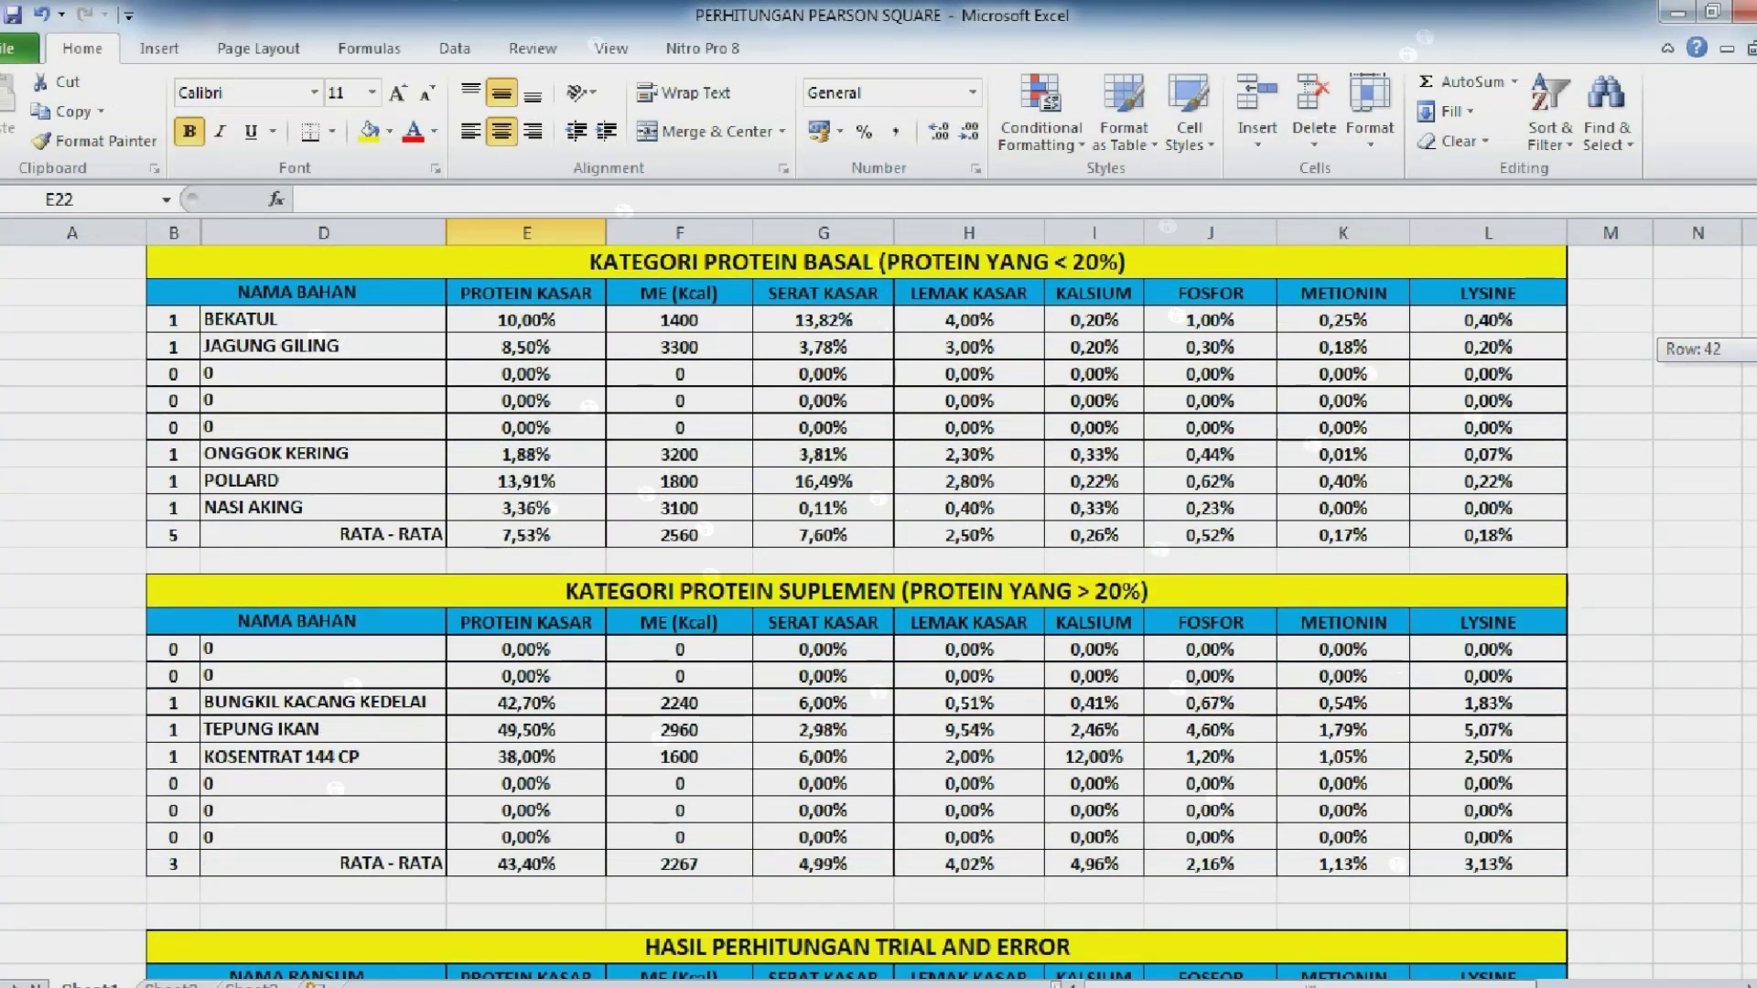
scroll(879, 586, "down", 2)
scroll(879, 585, "down", 1)
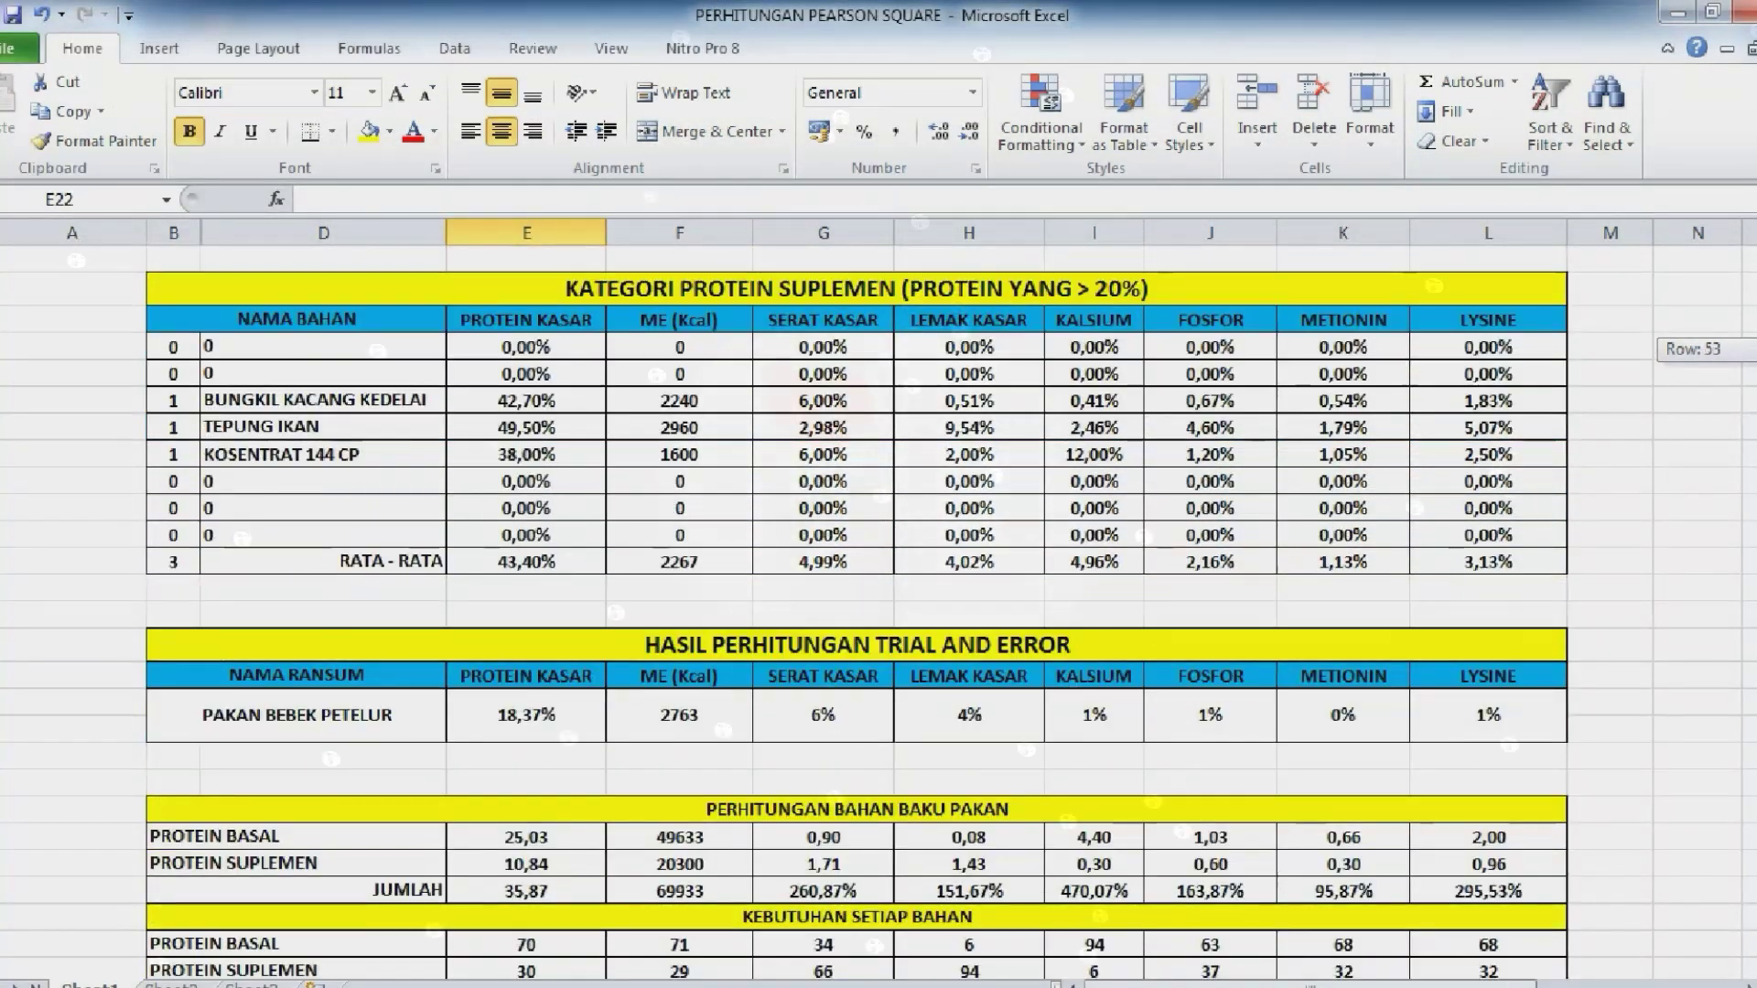
scroll(878, 586, "down", 1)
scroll(879, 587, "down", 1)
scroll(880, 587, "down", 1)
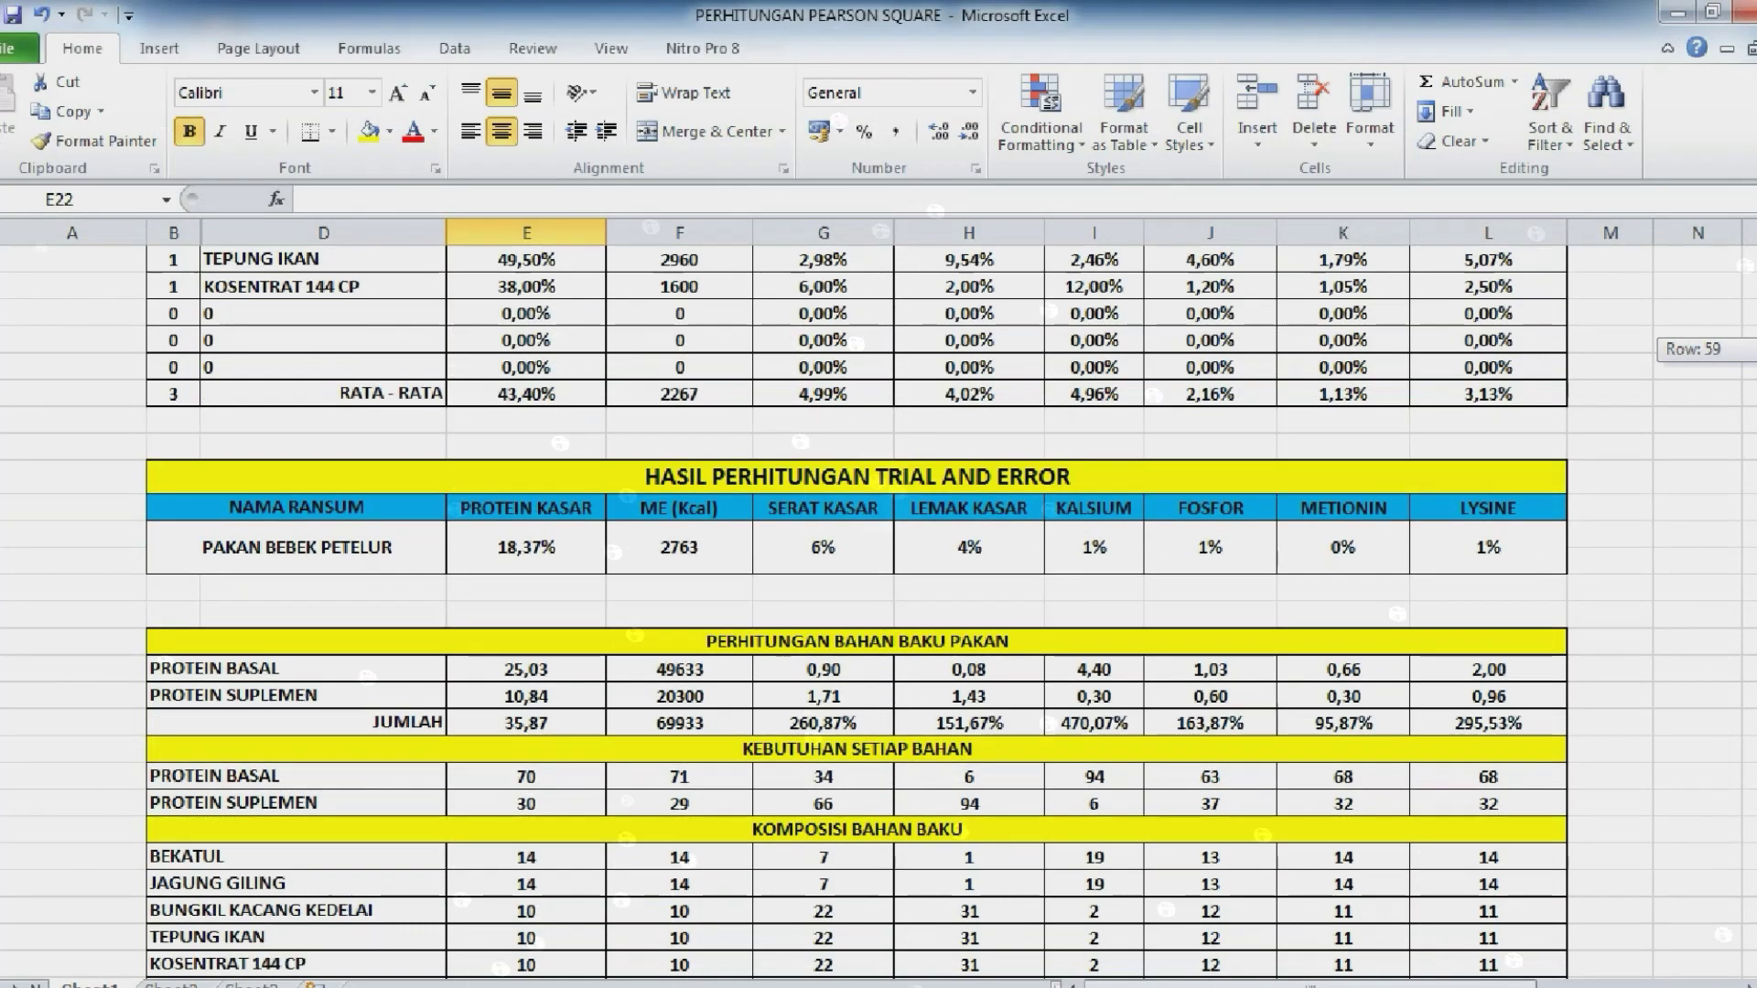
scroll(880, 587, "down", 1)
scroll(879, 587, "down", 1)
scroll(879, 586, "down", 1)
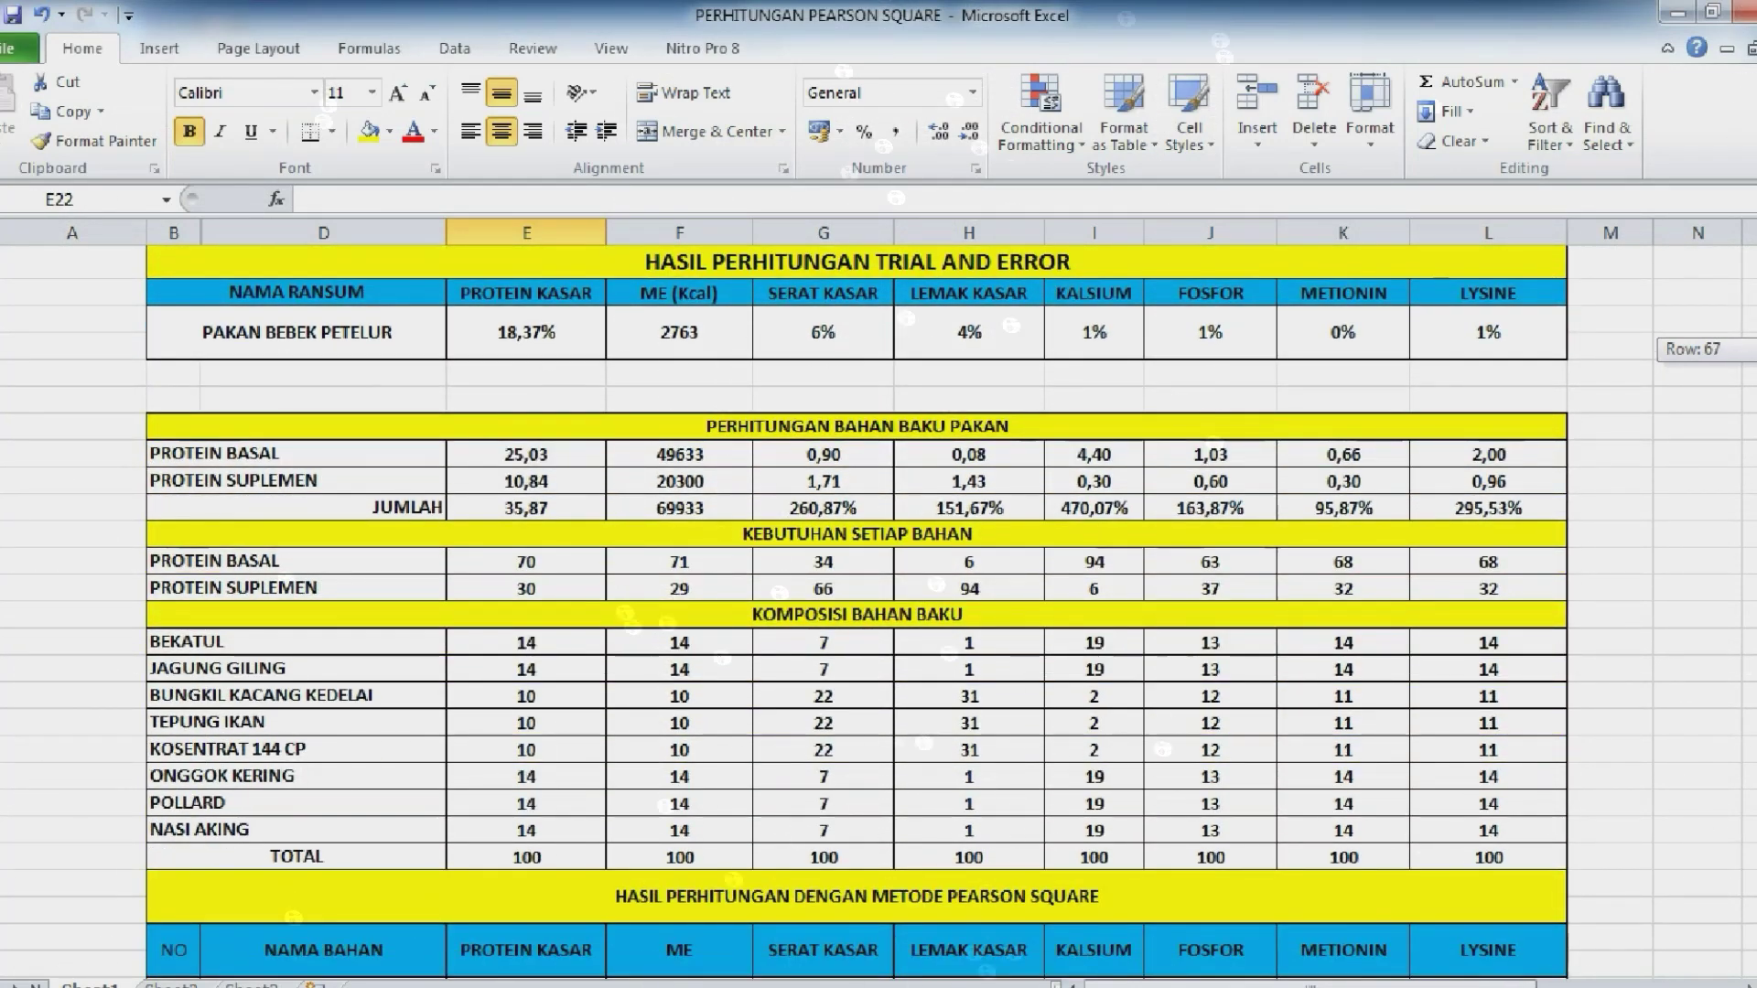
scroll(878, 587, "down", 1)
scroll(878, 587, "down", 1)
scroll(879, 586, "down", 2)
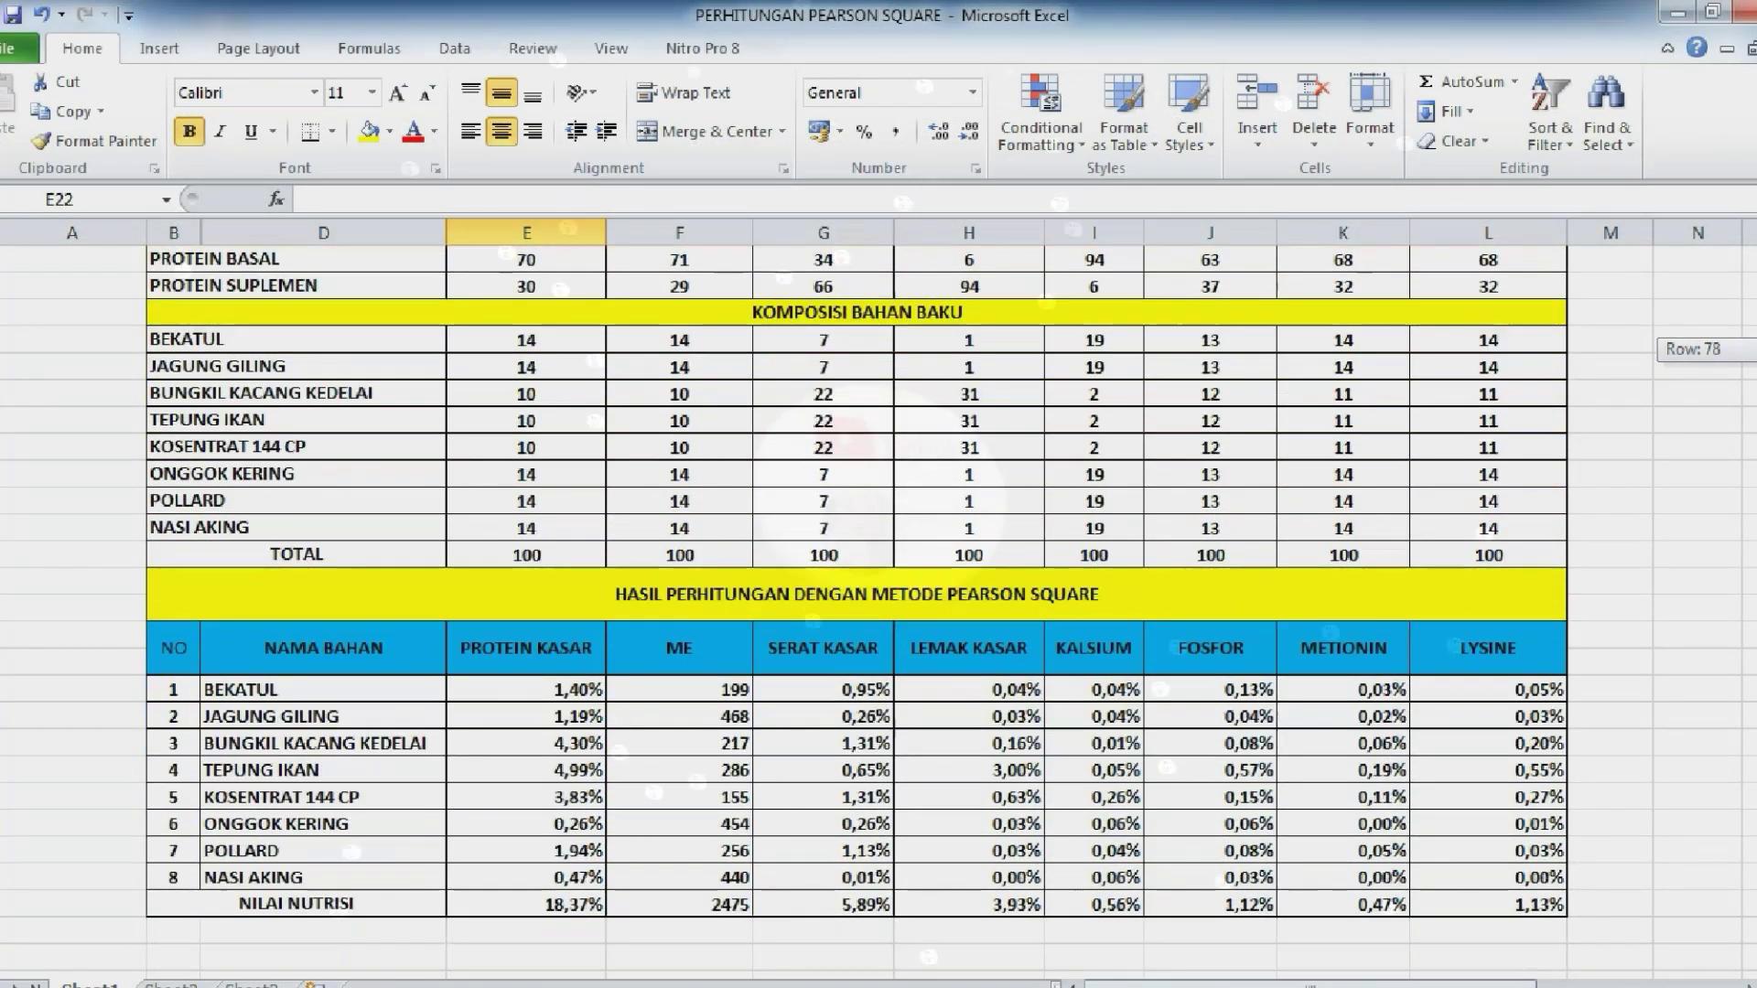
scroll(879, 586, "down", 1)
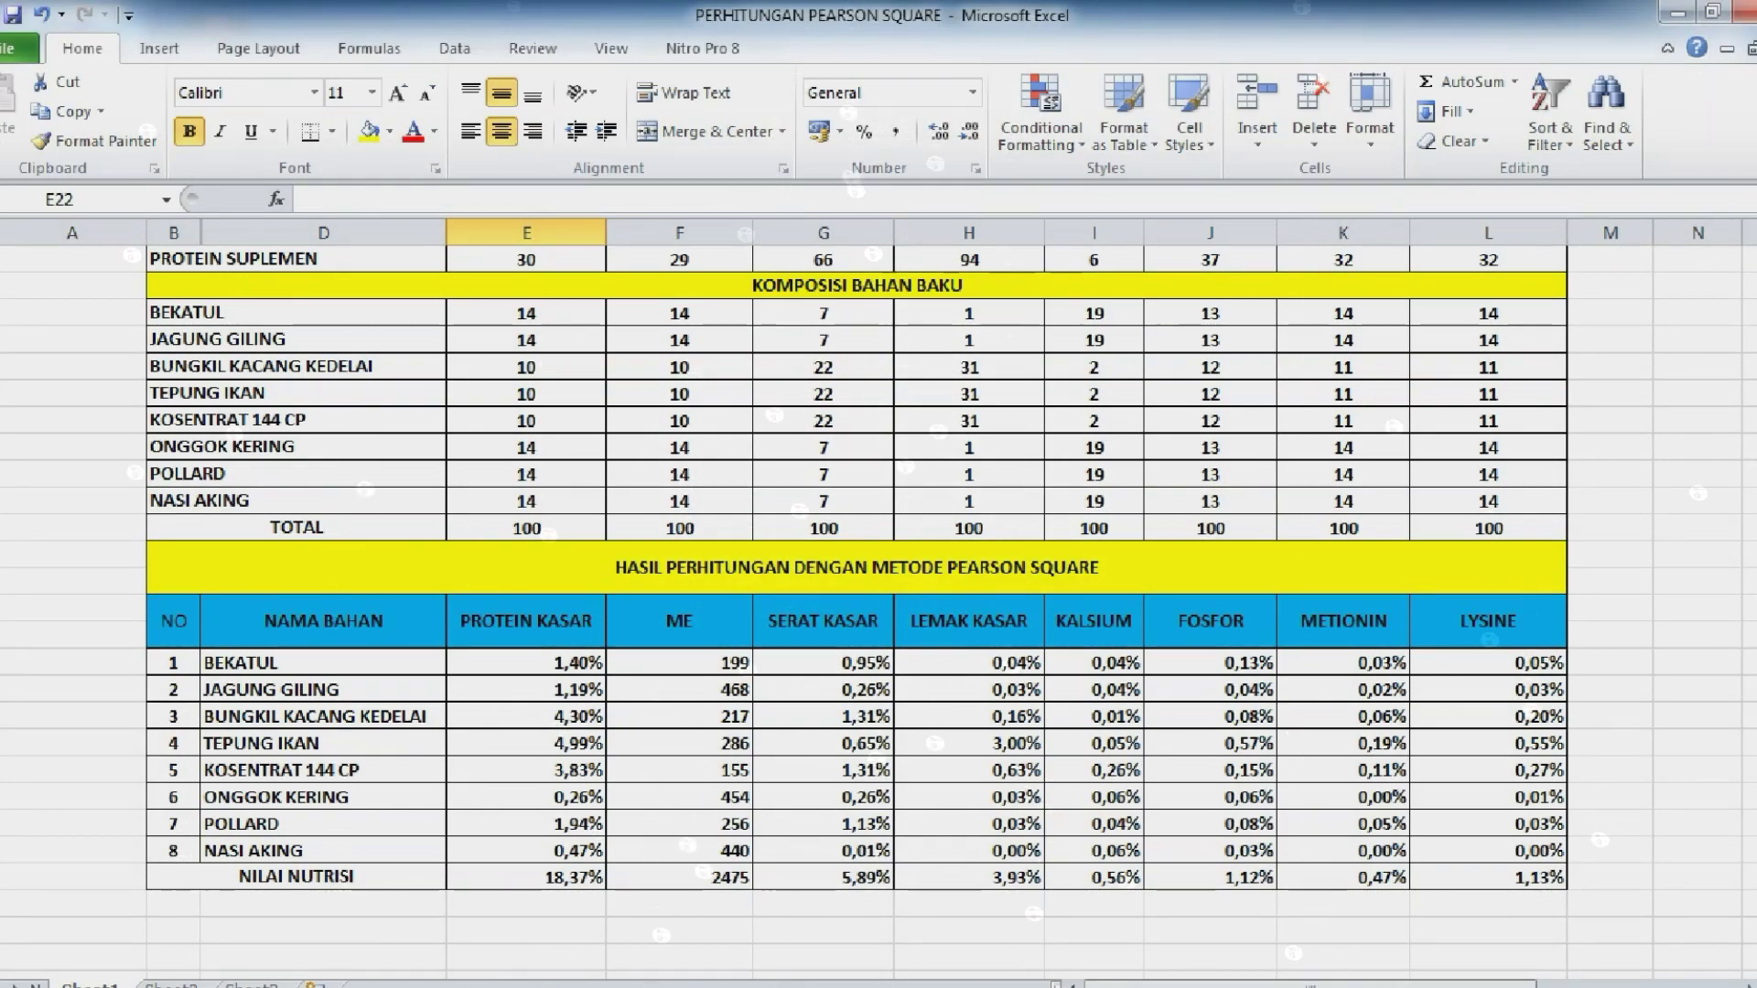